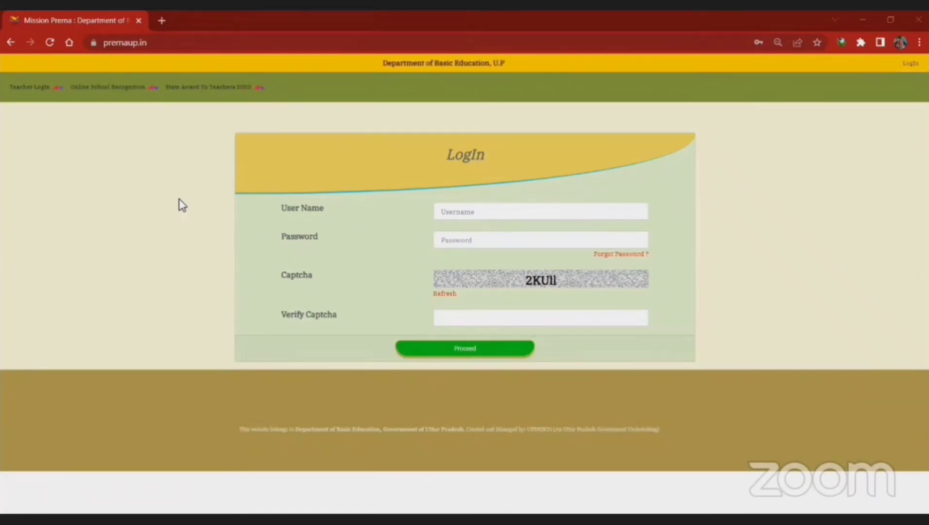
Step: Reload the login page, dismiss the numeric-input alert, and open the Teacher SignUp dialog
{"action": "left_click", "coordinate": [163, 48]}
{"action": "key", "text": "Return"}
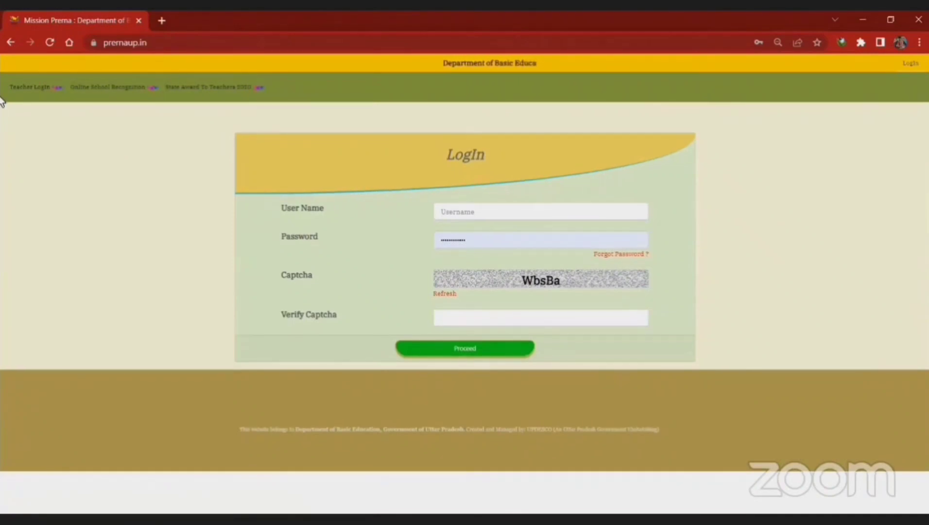
{"action": "left_click", "coordinate": [35, 91]}
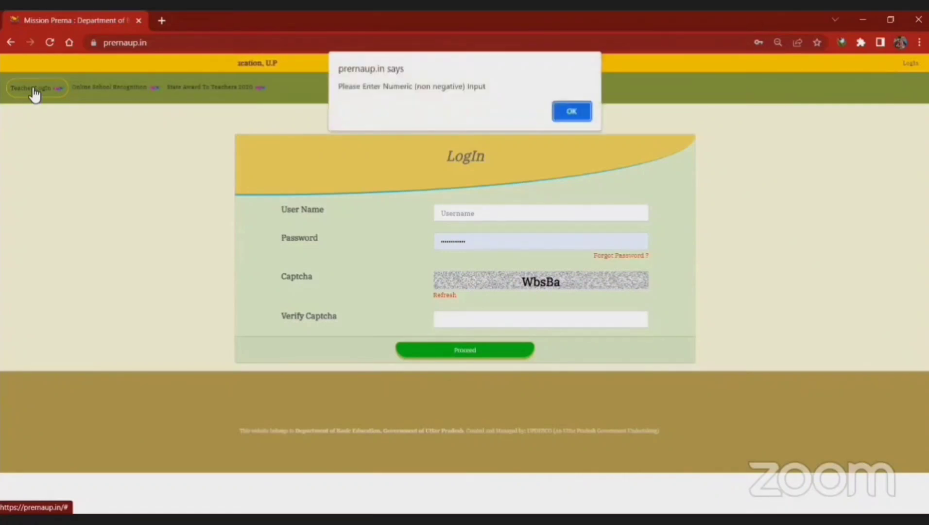
{"action": "left_click", "coordinate": [572, 116]}
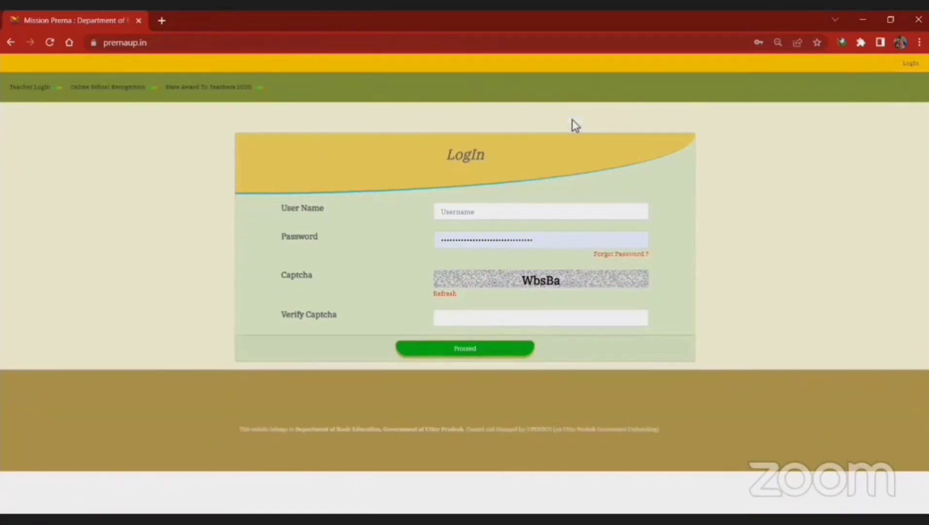
{"action": "left_click", "coordinate": [33, 95]}
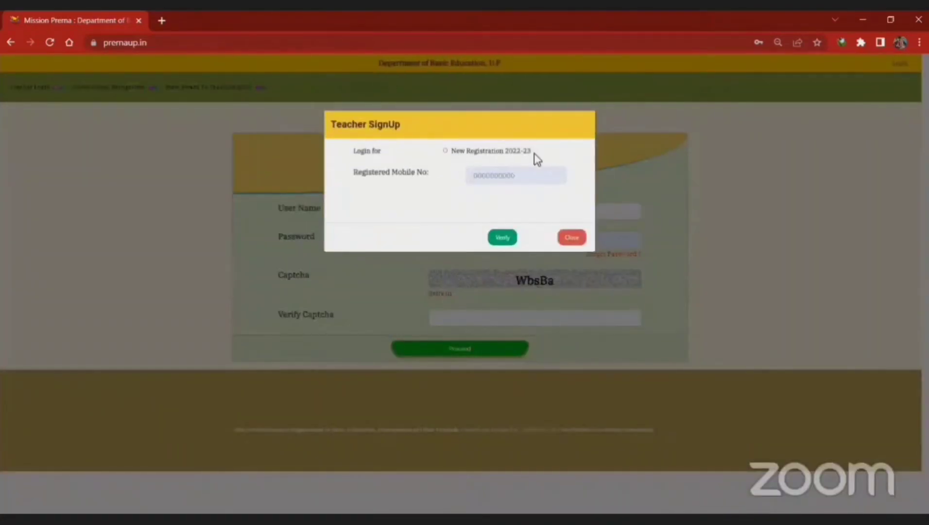
Step: Choose New Registration 2022-23, enter and verify the registered mobile number, and request an OTP
{"action": "left_click", "coordinate": [445, 151]}
{"action": "left_click", "coordinate": [484, 177]}
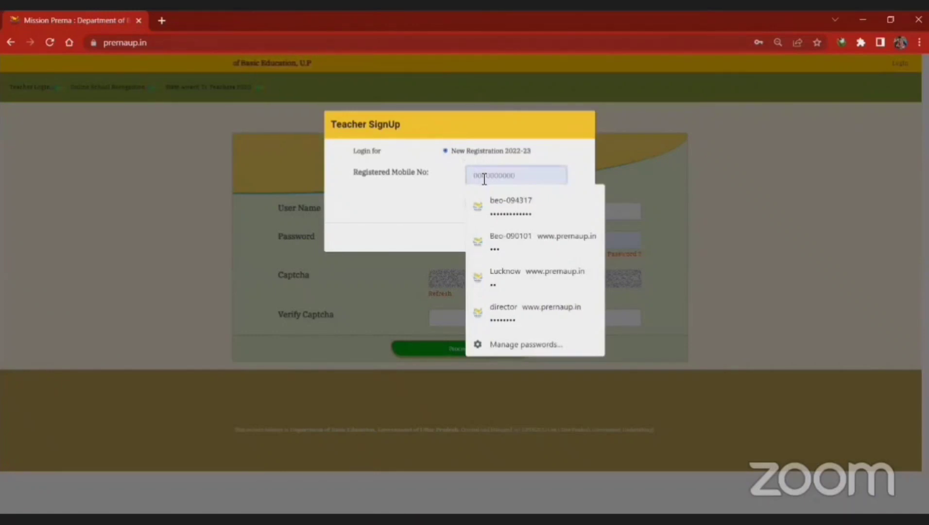
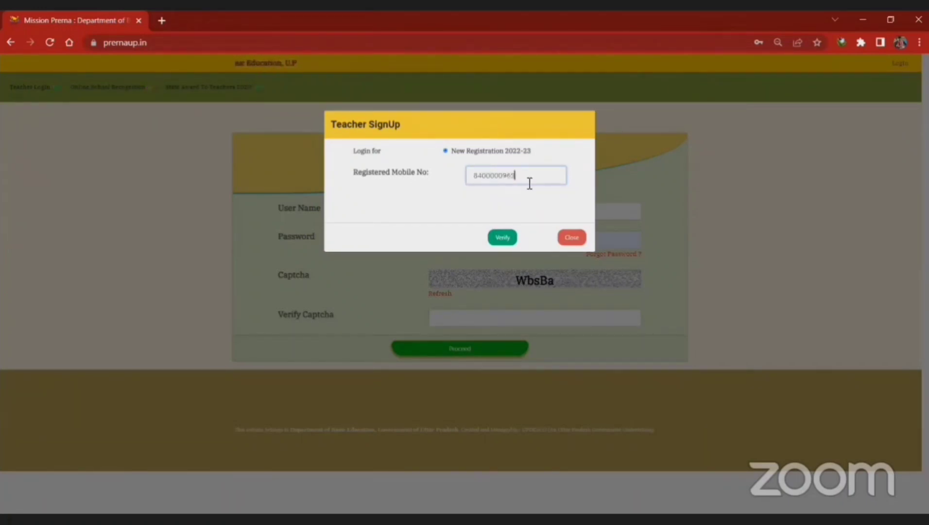
{"action": "left_click", "coordinate": [504, 239]}
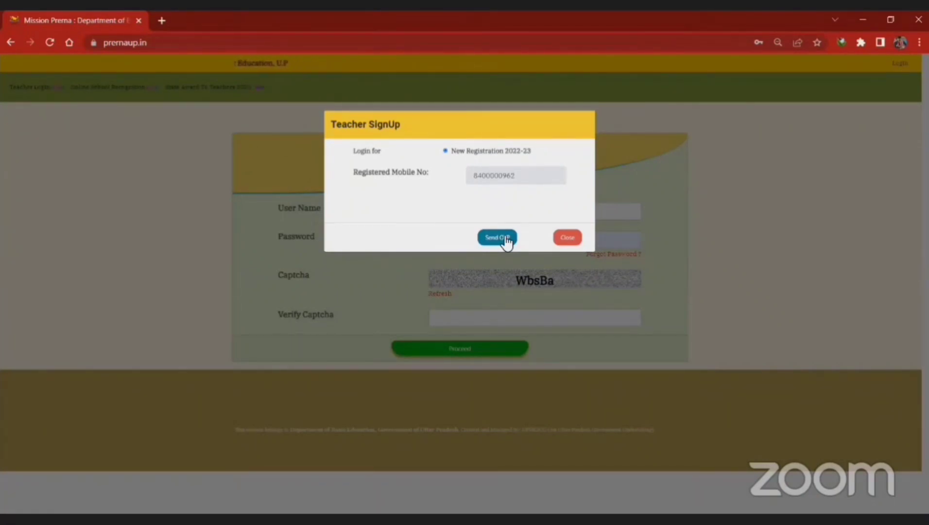
{"action": "left_click", "coordinate": [505, 238]}
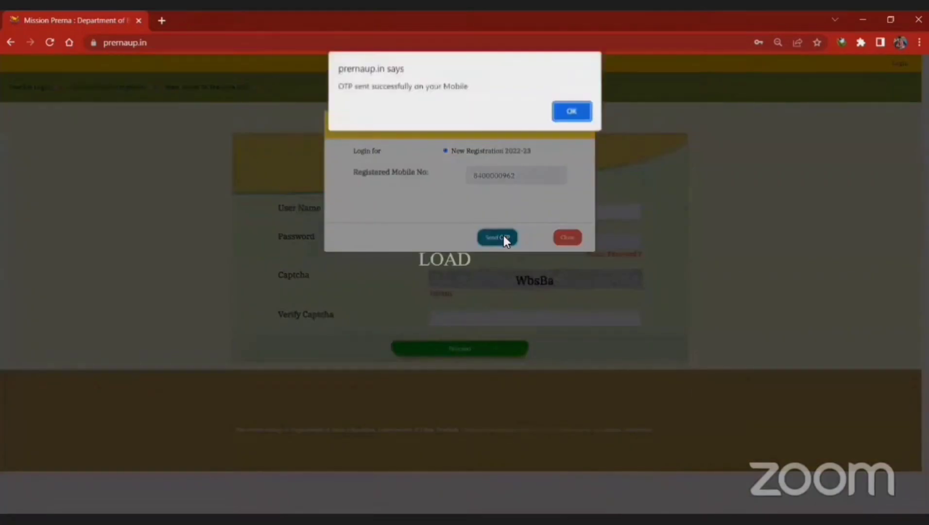
{"action": "left_click", "coordinate": [571, 112]}
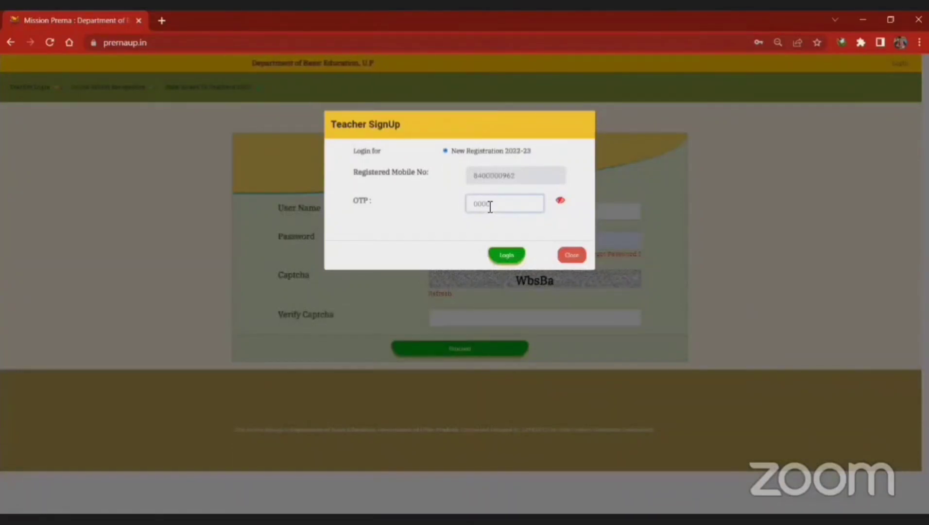
Step: Log in with the OTP, logging out the other active session to continue
{"action": "type", "text": "•"}
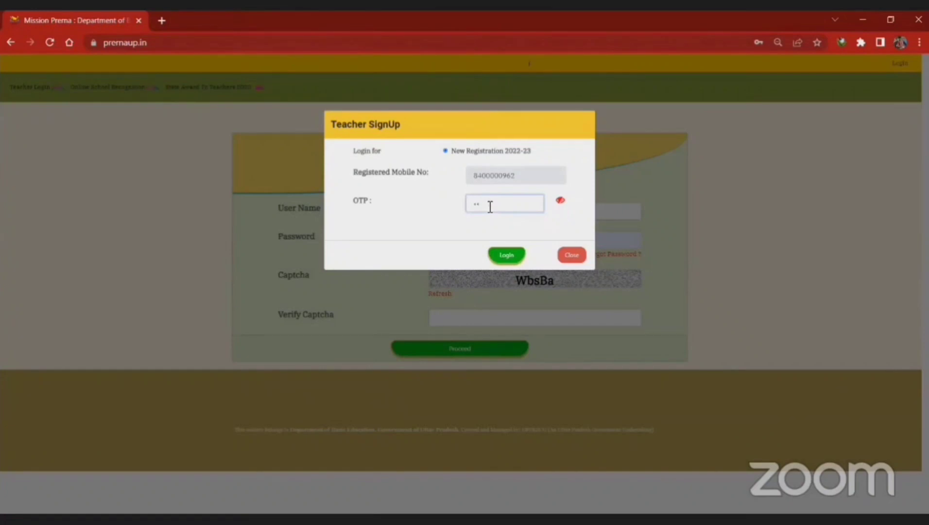
{"action": "type", "text": "•••"}
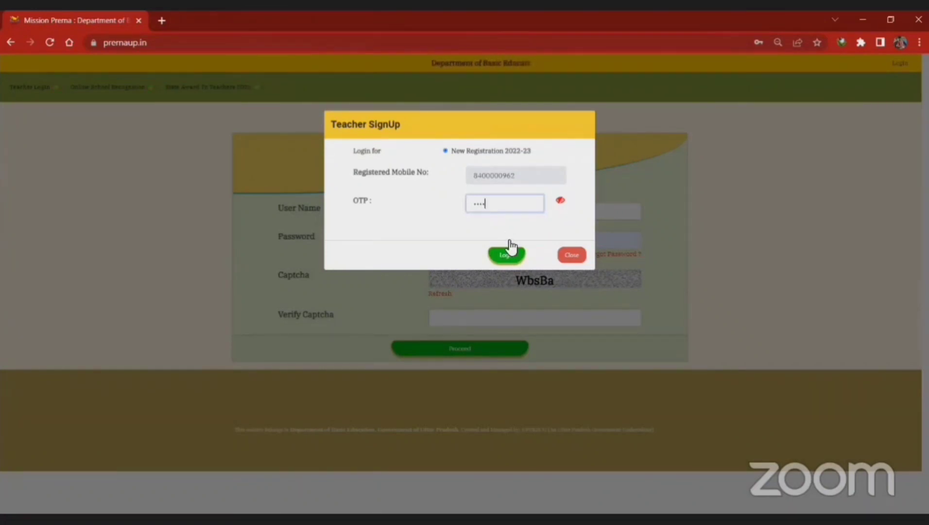
{"action": "left_click", "coordinate": [507, 254]}
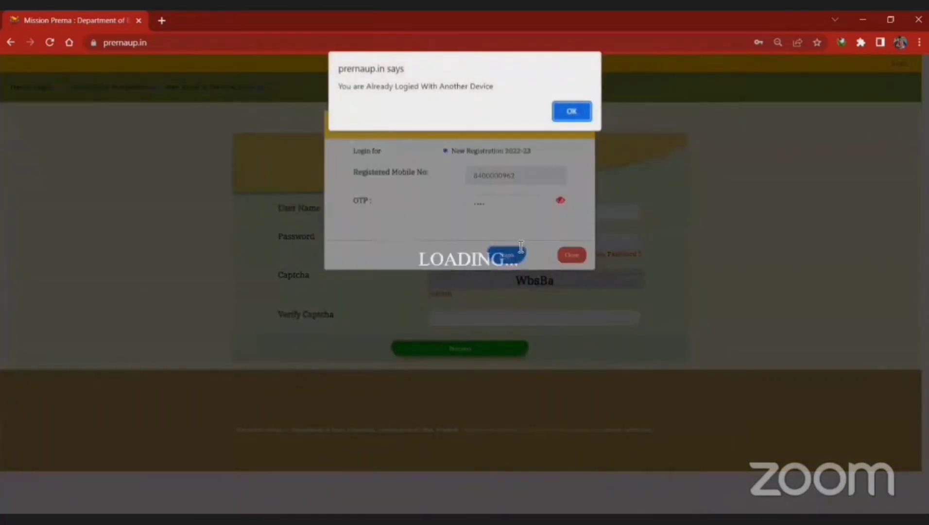
{"action": "left_click", "coordinate": [571, 113]}
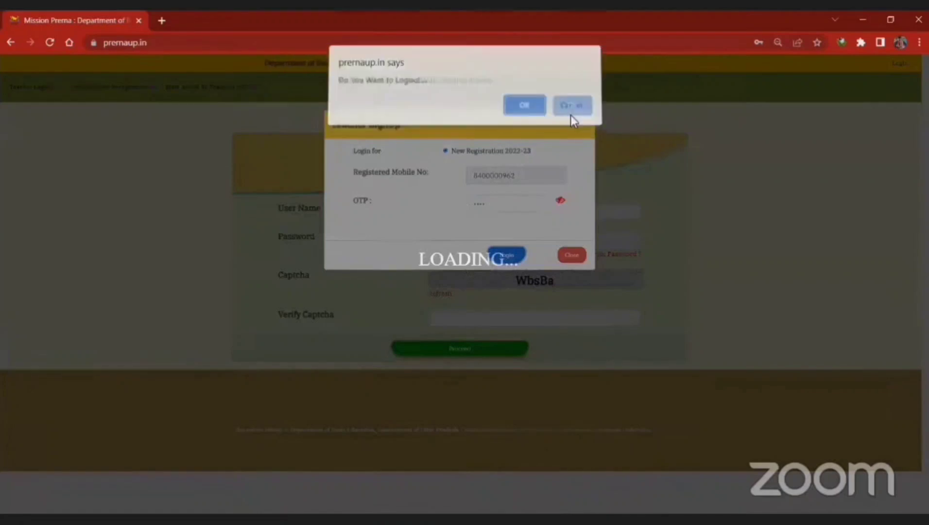
{"action": "left_click", "coordinate": [526, 113]}
{"action": "left_click", "coordinate": [525, 113]}
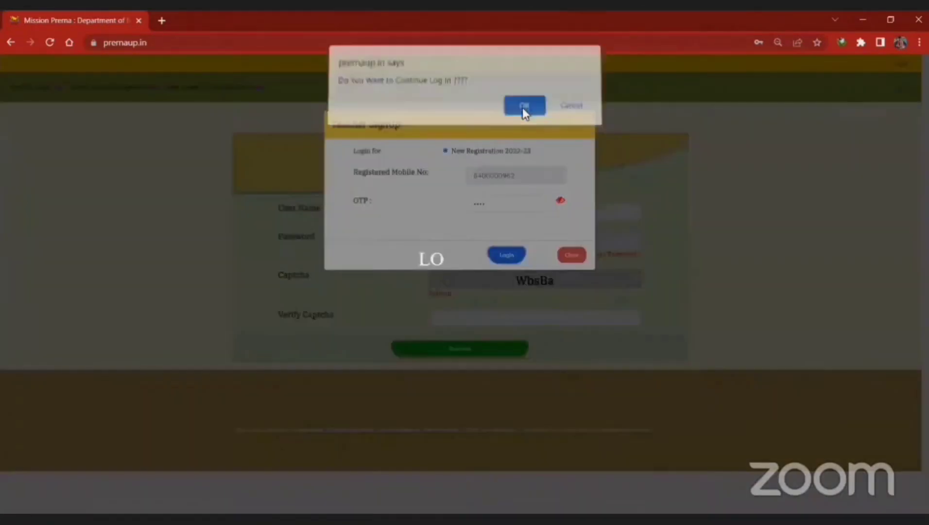
{"action": "left_click", "coordinate": [523, 113]}
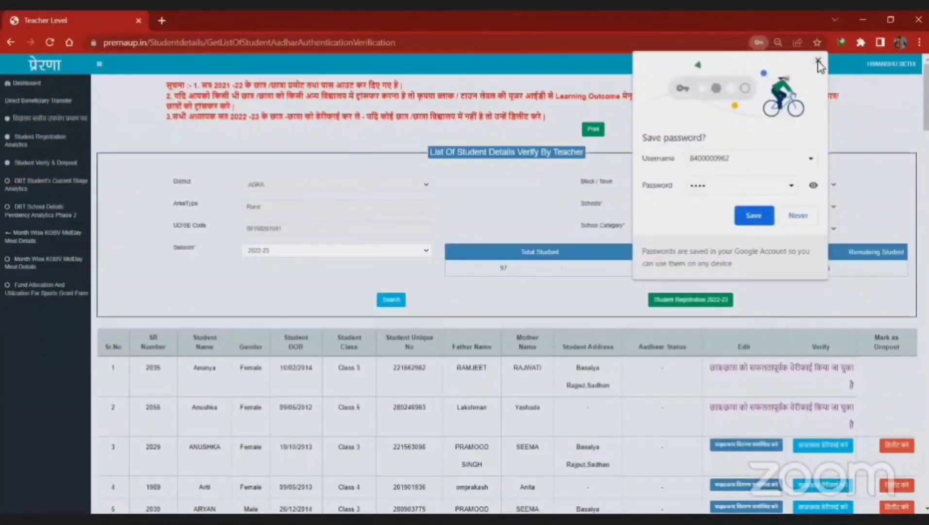
Step: Save the teacher login password in the browser through the omnibox key icon
{"action": "left_click", "coordinate": [818, 61]}
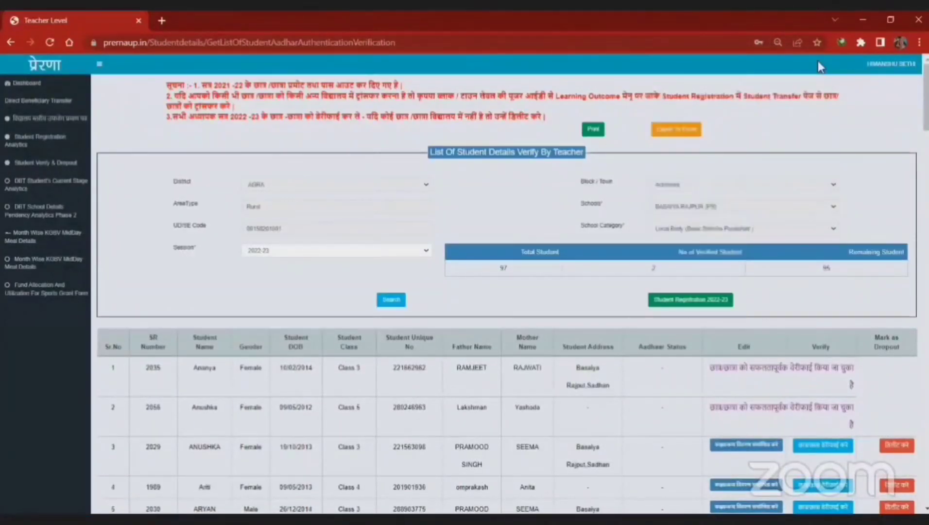
{"action": "left_click", "coordinate": [757, 43]}
{"action": "left_click", "coordinate": [767, 215]}
{"action": "mouse_move", "coordinate": [926, 97]}
{"action": "left_mouse_down"}
{"action": "mouse_move", "coordinate": [926, 470]}
{"action": "mouse_move", "coordinate": [926, 97]}
{"action": "mouse_move", "coordinate": [925, 121]}
{"action": "mouse_move", "coordinate": [926, 111]}
{"action": "left_mouse_up"}
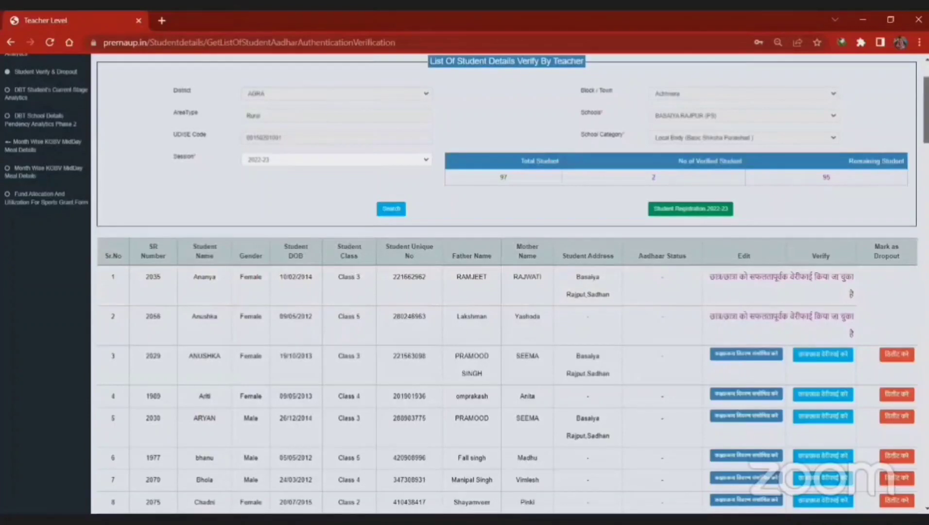
{"action": "left_click_drag", "start_coordinate": [926, 110], "coordinate": [926, 470]}
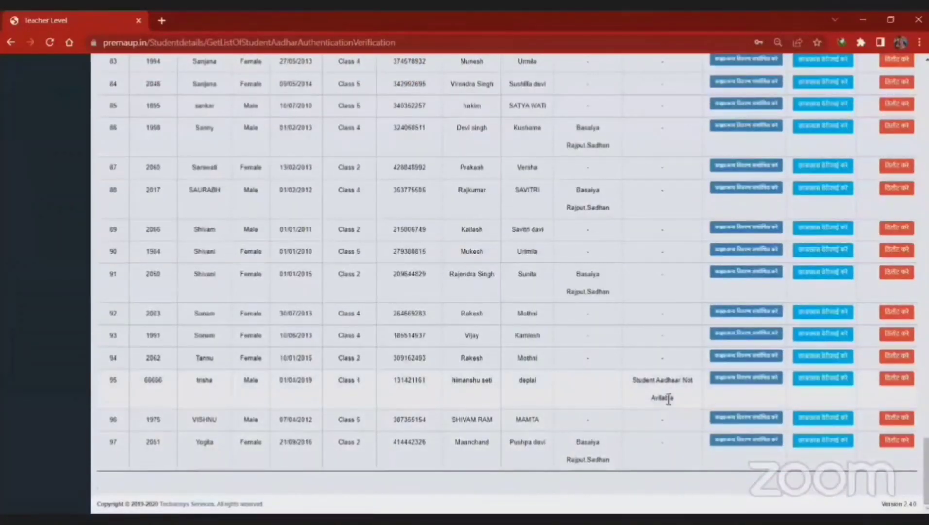
{"action": "left_click_drag", "start_coordinate": [673, 398], "coordinate": [630, 380]}
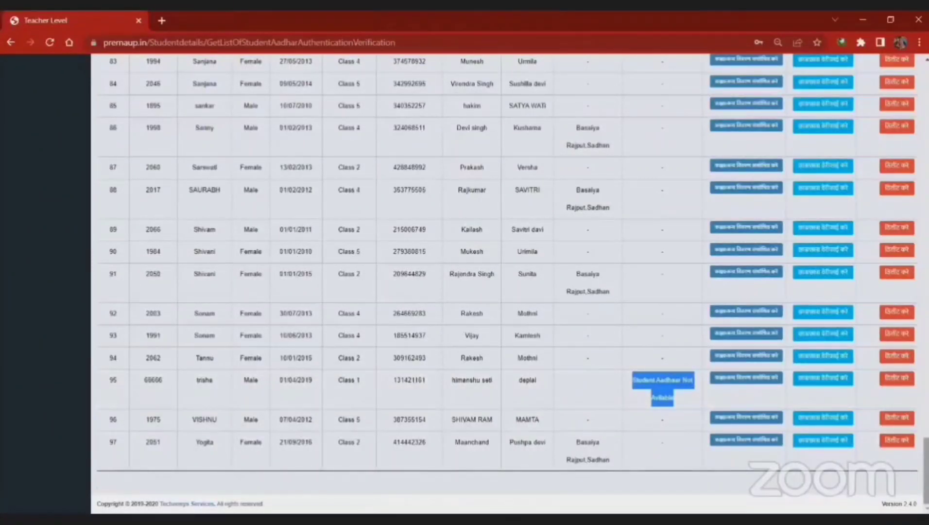
{"action": "left_click_drag", "start_coordinate": [926, 470], "coordinate": [882, 135]}
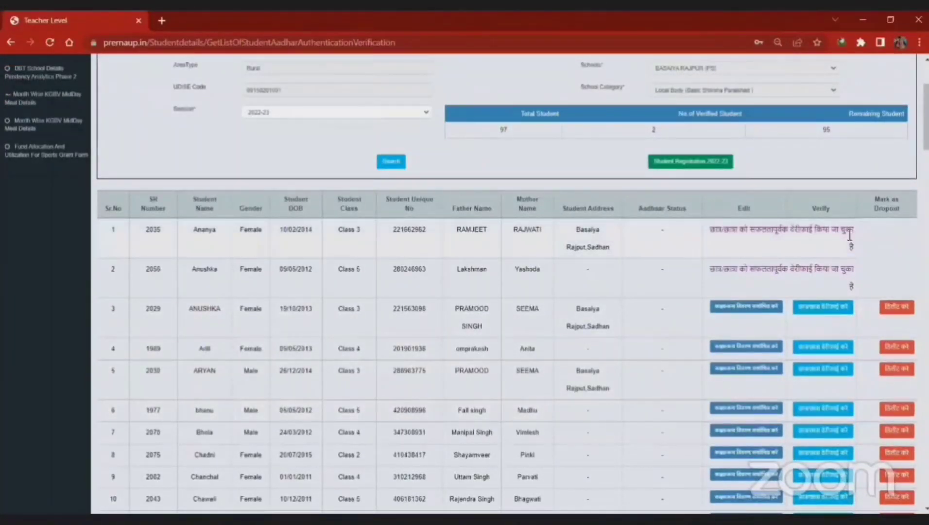
{"action": "scroll", "coordinate": [926, 116], "scroll_direction": "down", "scroll_amount": 2}
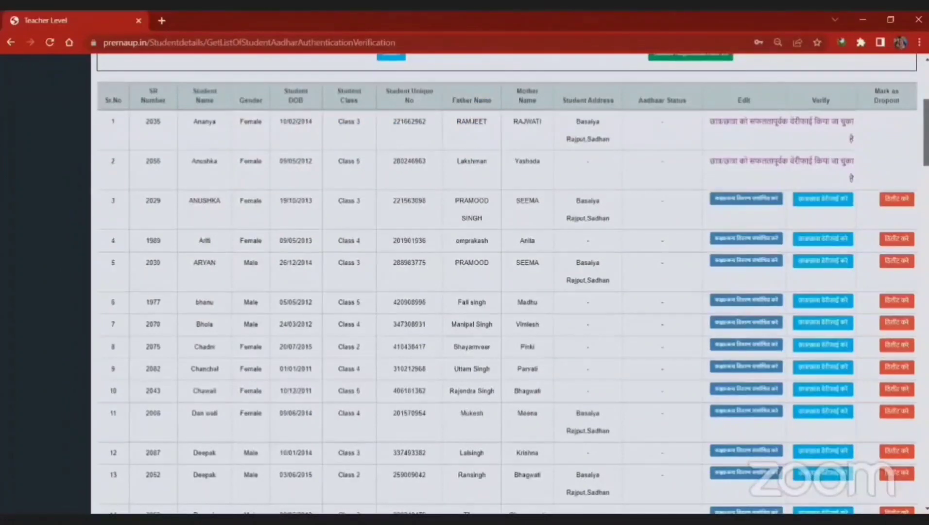
{"action": "scroll", "coordinate": [926, 116], "scroll_direction": "up", "scroll_amount": 2}
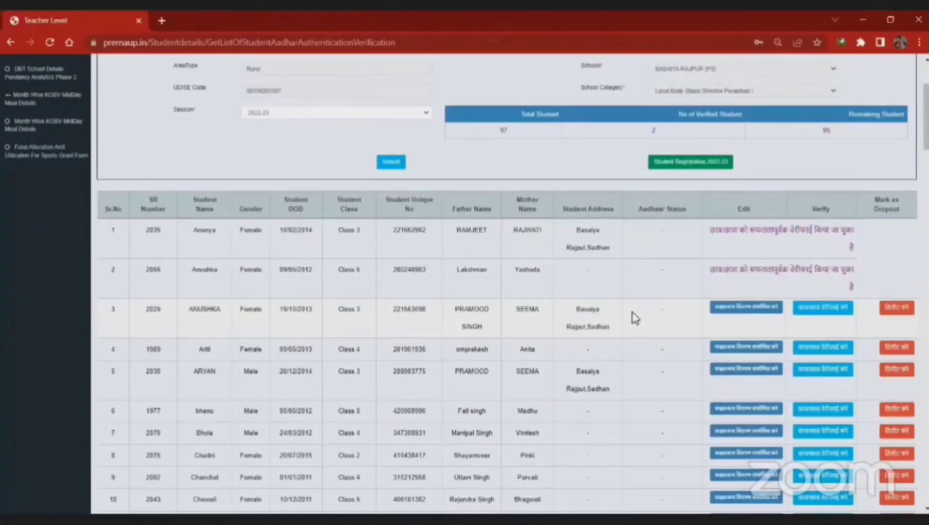
{"action": "left_click", "coordinate": [822, 309]}
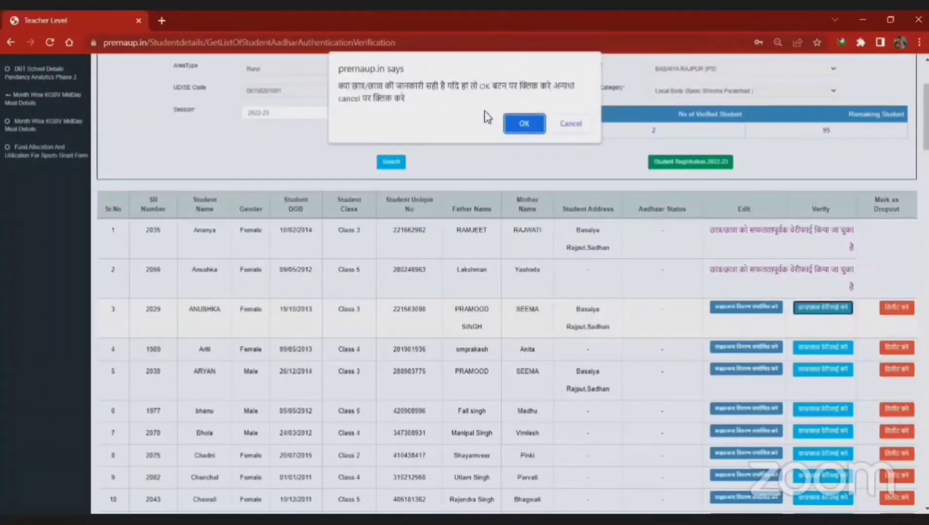
{"action": "left_click", "coordinate": [520, 125]}
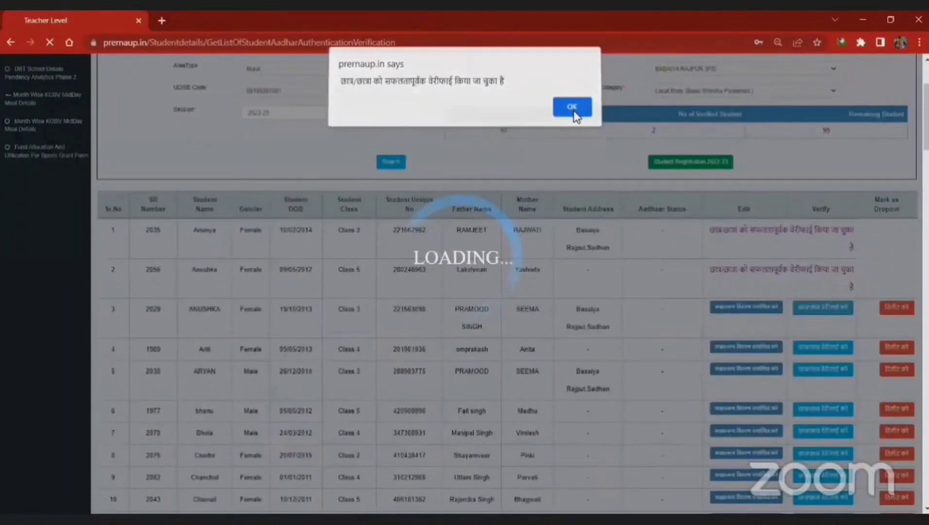
{"action": "left_click", "coordinate": [575, 116]}
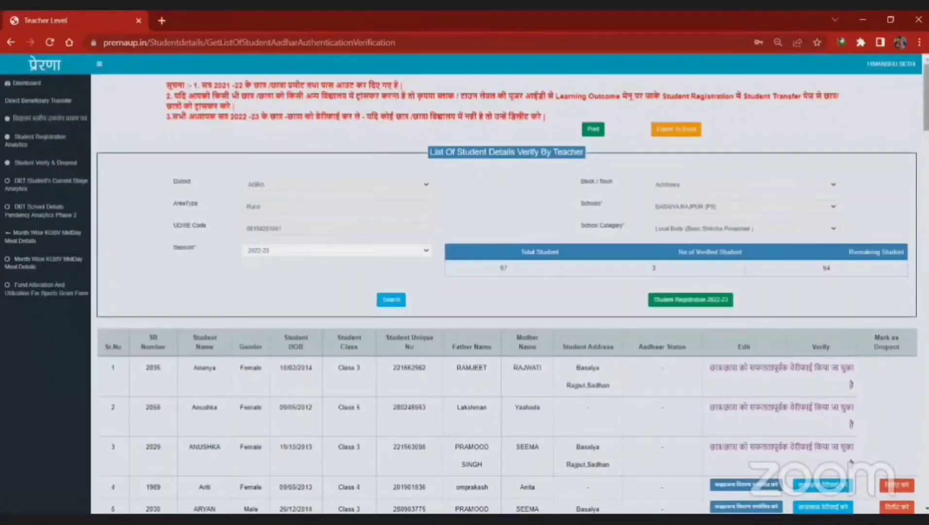
{"action": "left_click_drag", "start_coordinate": [927, 96], "coordinate": [927, 120]}
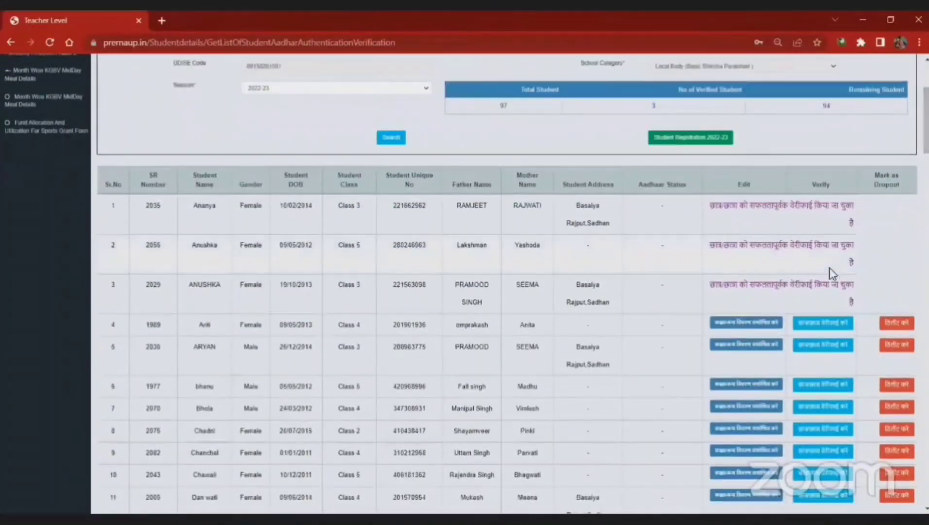
{"action": "scroll", "coordinate": [881, 176], "scroll_direction": "up", "scroll_amount": 2}
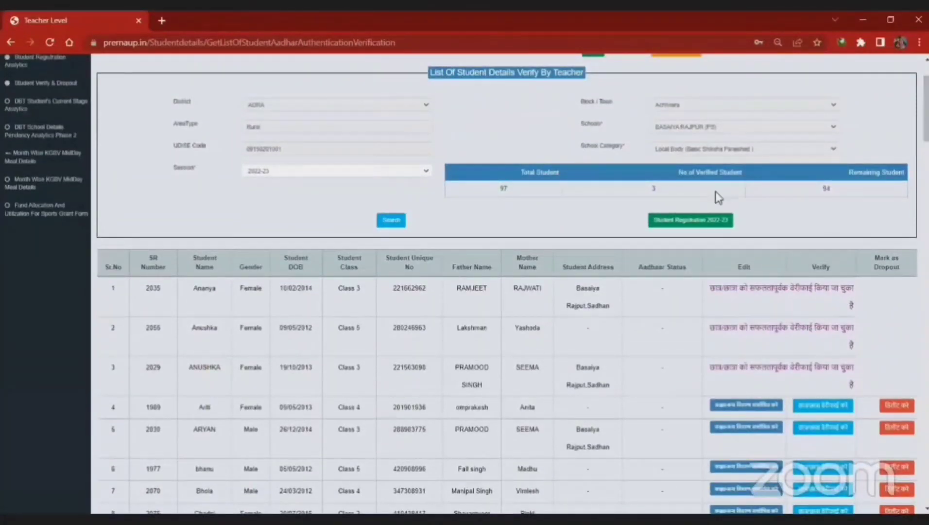
Step: Attempt Student Registration 2022-23, acknowledge the verify-all-students-first notice, and scroll the table
{"action": "left_click", "coordinate": [694, 226]}
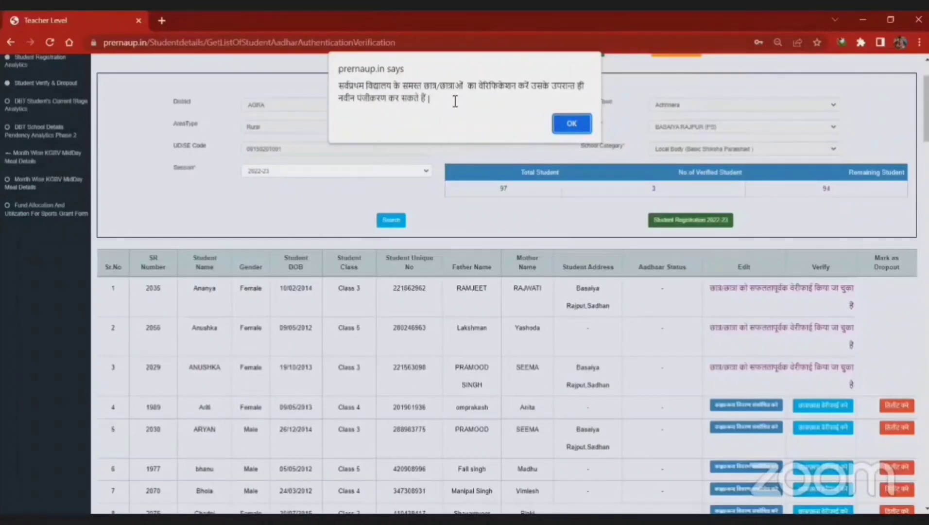
{"action": "left_click", "coordinate": [571, 123]}
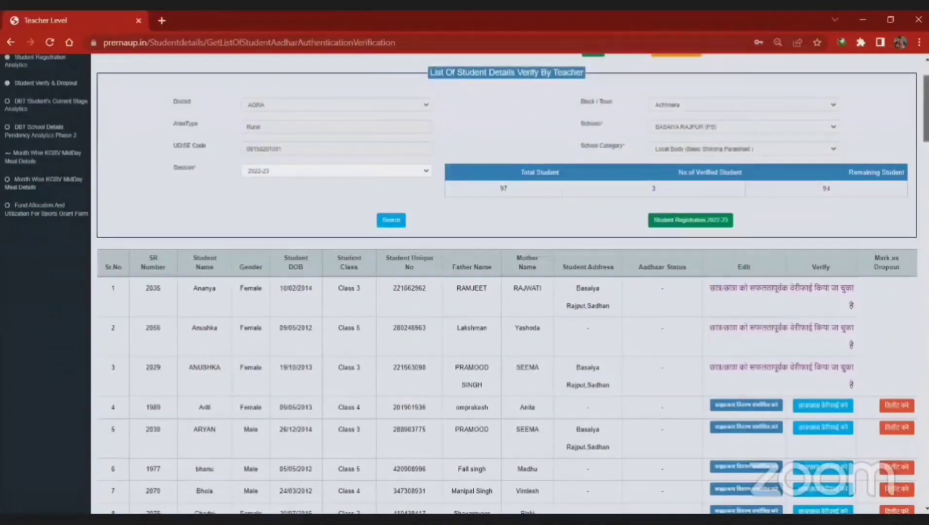
{"action": "scroll", "coordinate": [751, 204], "scroll_direction": "down", "scroll_amount": 9}
{"action": "scroll", "coordinate": [751, 204], "scroll_direction": "up", "scroll_amount": 6}
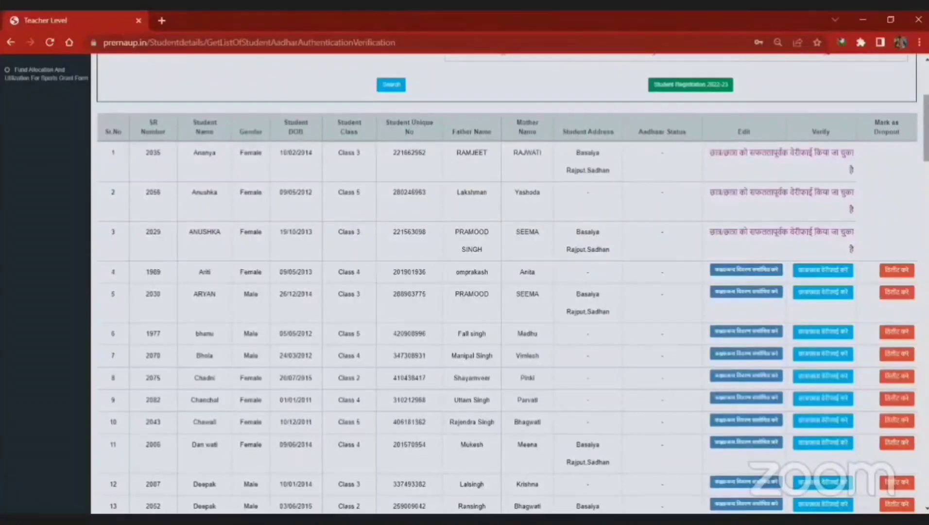
{"action": "scroll", "coordinate": [508, 284], "scroll_direction": "down", "scroll_amount": 20}
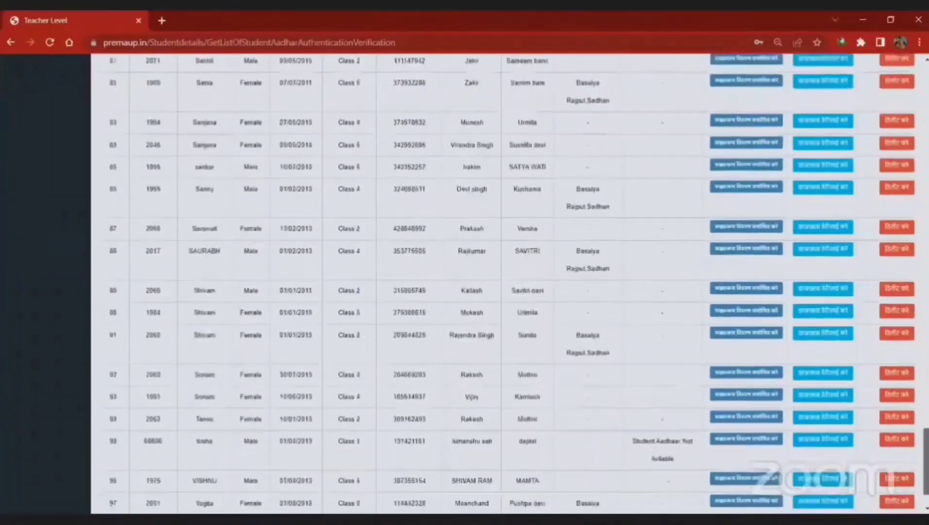
{"action": "scroll", "coordinate": [499, 443], "scroll_direction": "down", "scroll_amount": 3}
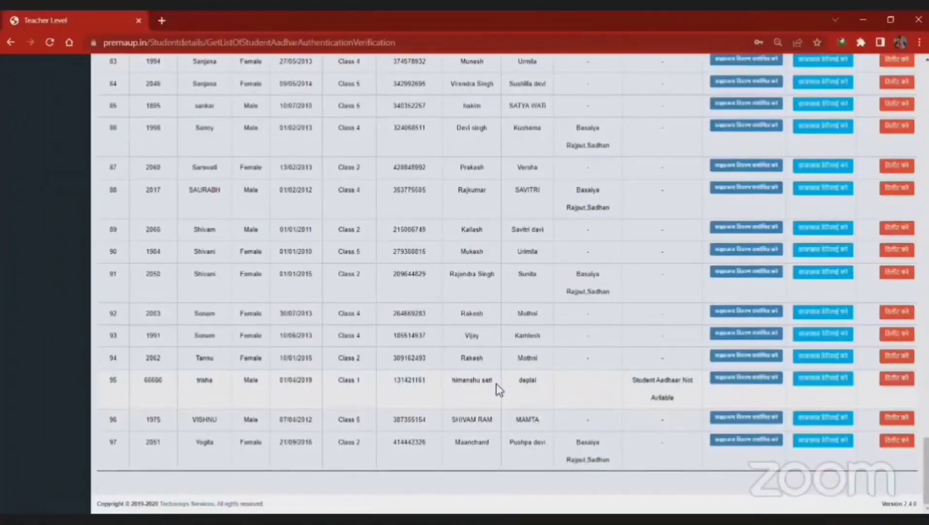
Step: Request deletion of row 95's student with the first reason and comment 'o', and confirm
{"action": "left_click", "coordinate": [897, 378]}
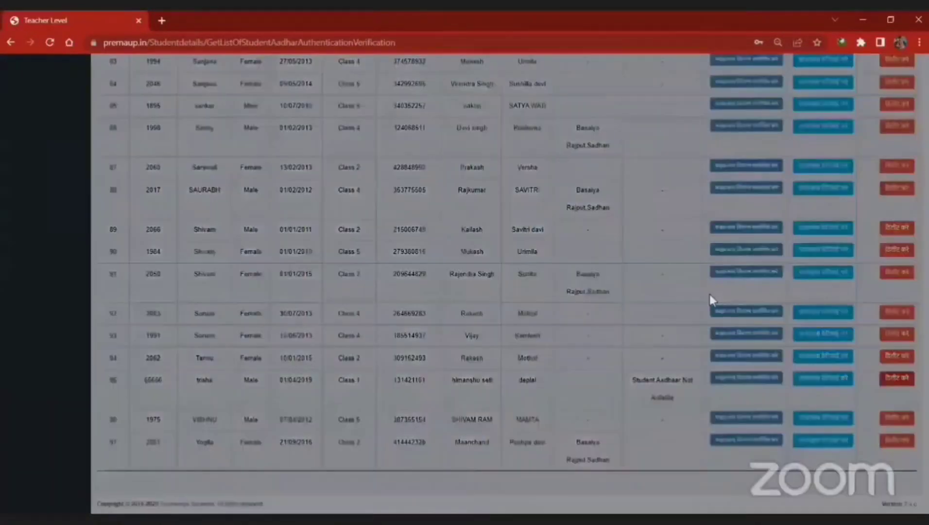
{"action": "left_click", "coordinate": [415, 115]}
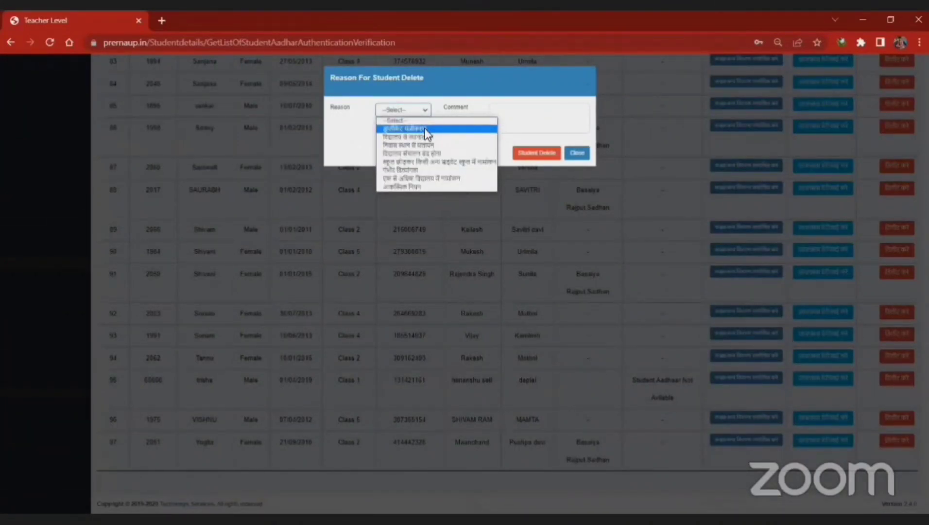
{"action": "left_click", "coordinate": [426, 129]}
{"action": "left_click", "coordinate": [531, 117]}
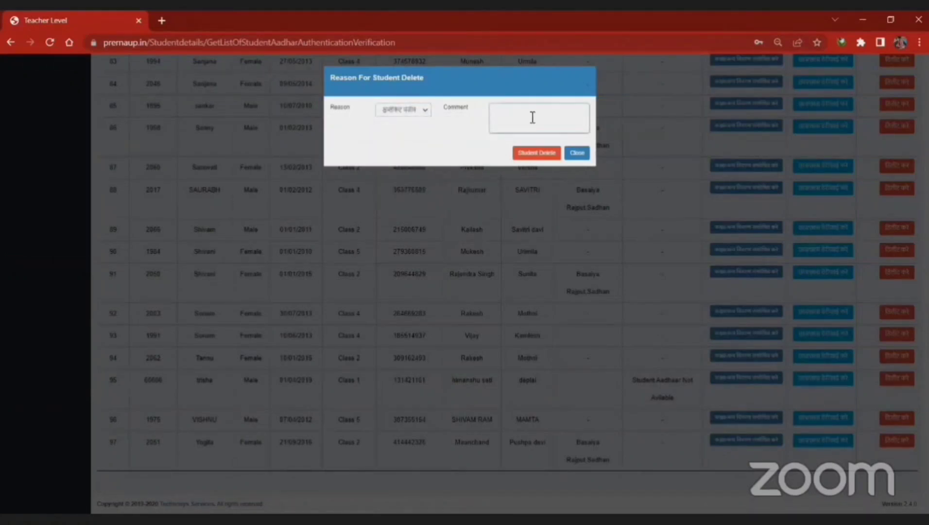
{"action": "type", "text": "ok"}
{"action": "left_click", "coordinate": [411, 110]}
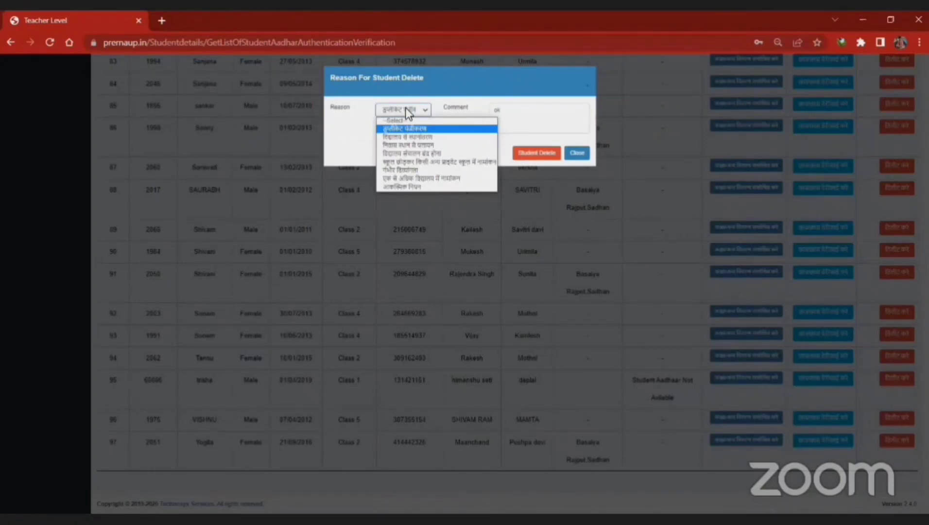
{"action": "left_click", "coordinate": [541, 122]}
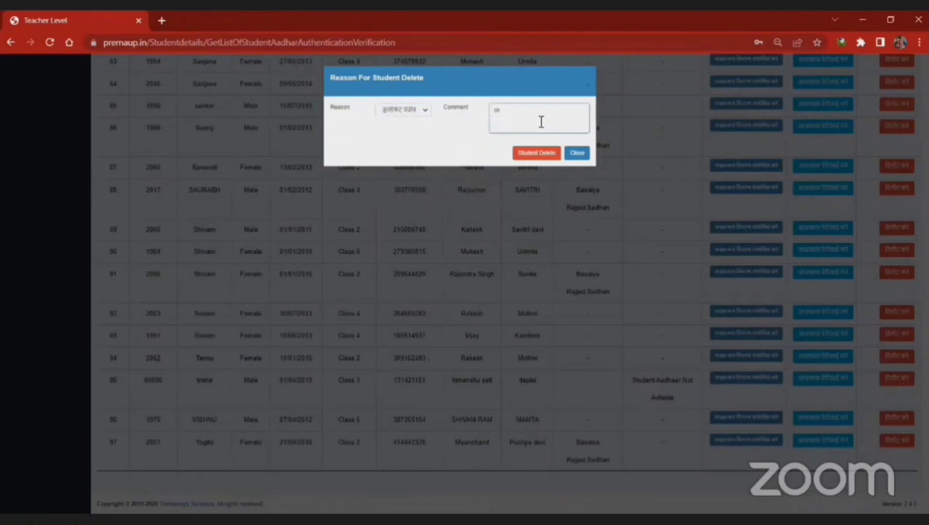
{"action": "left_click", "coordinate": [537, 154]}
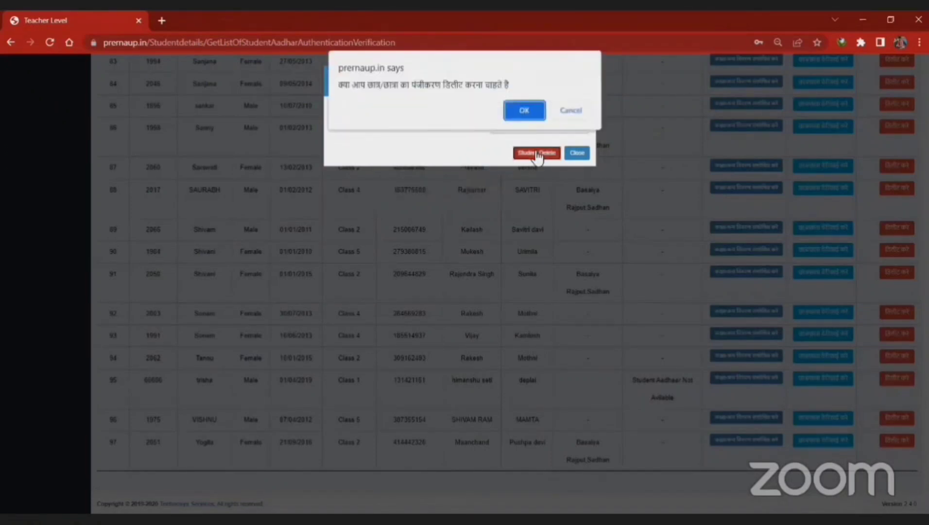
{"action": "left_click", "coordinate": [525, 109]}
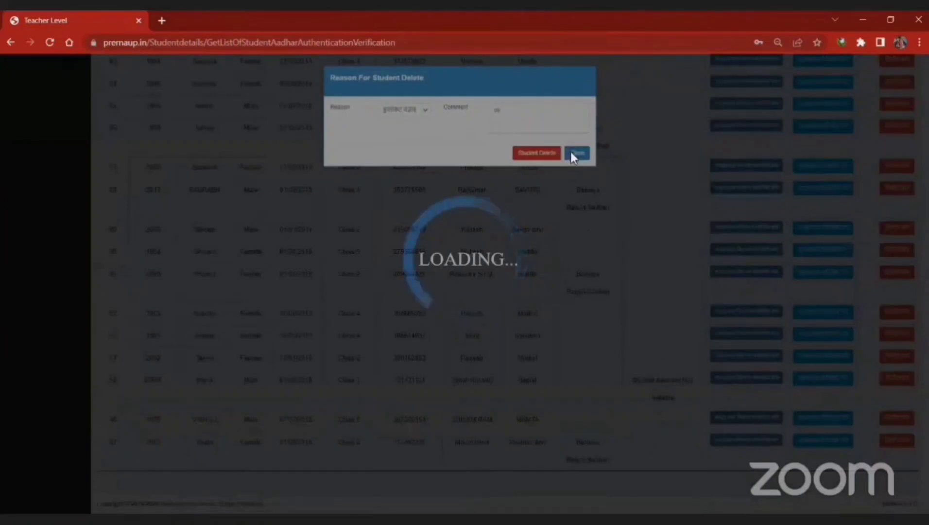
Step: Reload the student list and dismiss the unable-to-delete notice
{"action": "left_click", "coordinate": [492, 42]}
{"action": "left_click", "coordinate": [493, 43]}
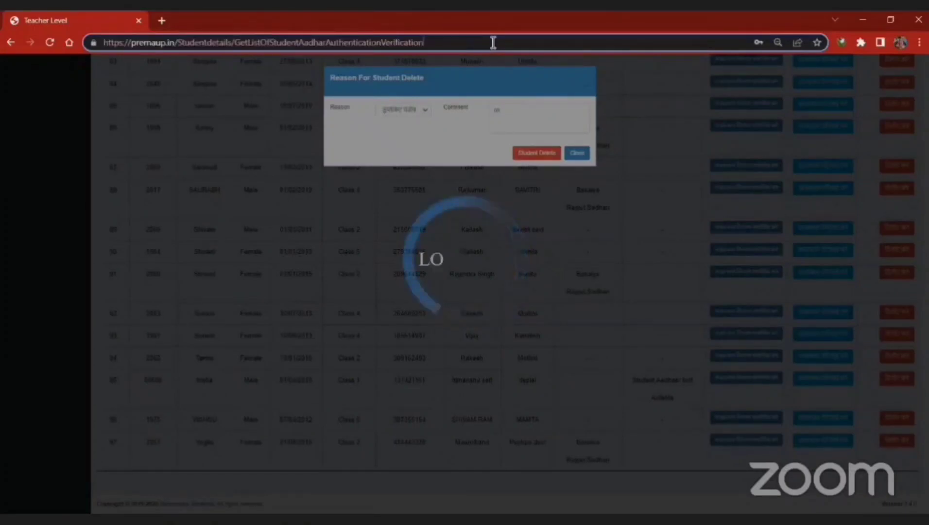
{"action": "key", "text": "Return"}
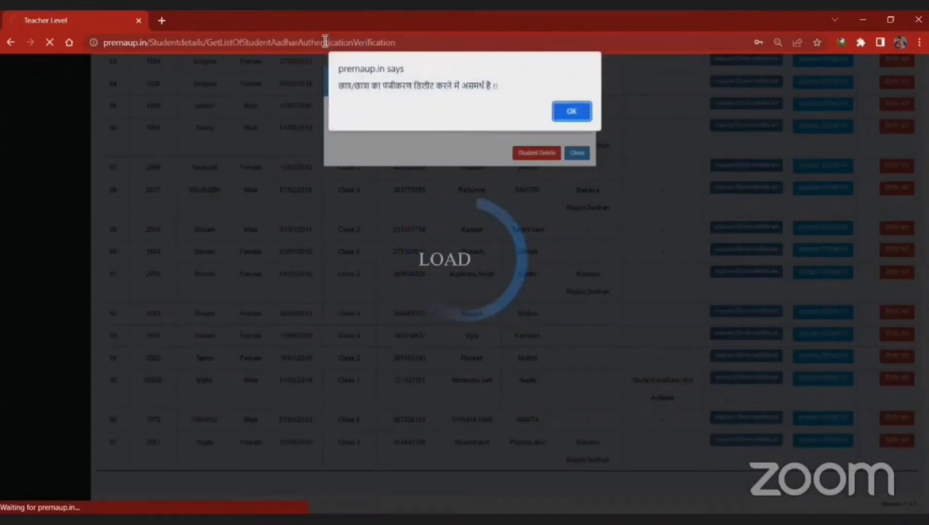
{"action": "left_click", "coordinate": [567, 109]}
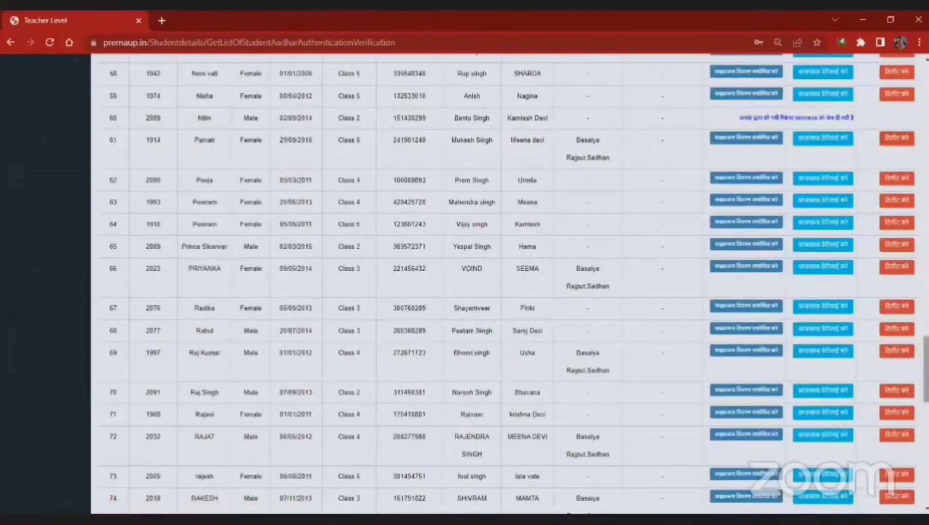
{"action": "left_click_drag", "start_coordinate": [926, 369], "coordinate": [926, 109]}
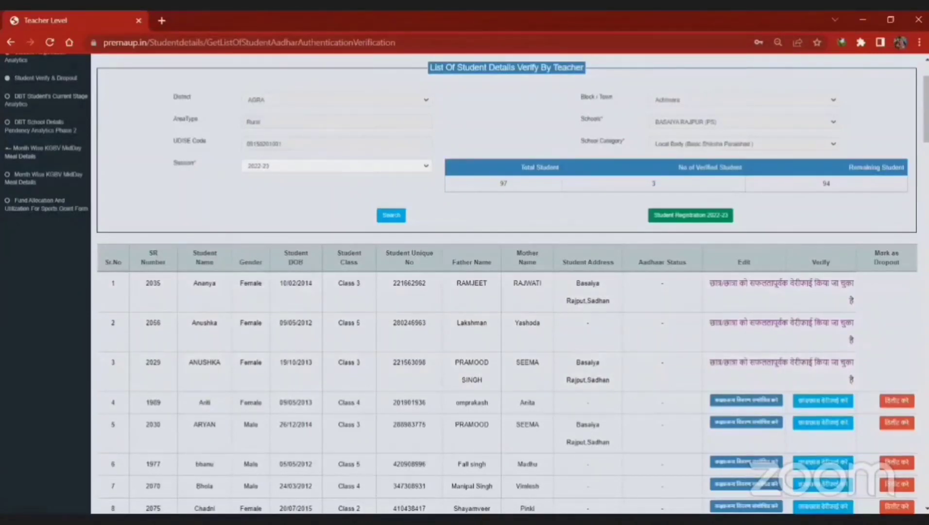
{"action": "scroll", "coordinate": [439, 94], "scroll_direction": "down", "scroll_amount": 3}
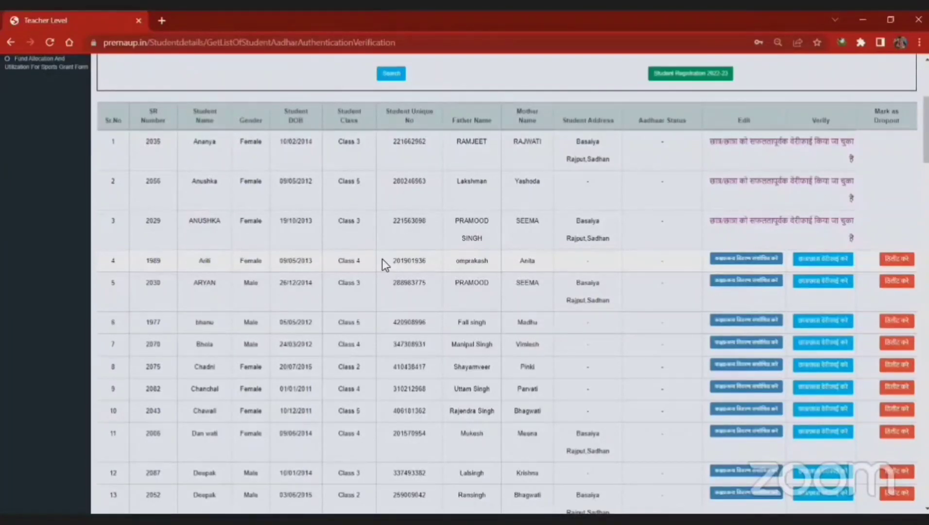
Step: Open row 4's registration correction form and keep the class at Level - IV
{"action": "left_click", "coordinate": [735, 261]}
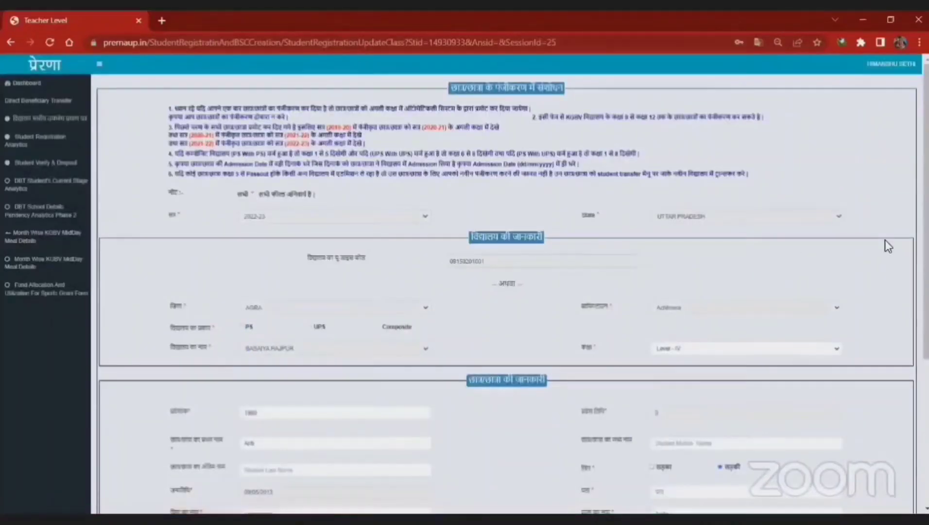
{"action": "scroll", "coordinate": [510, 282], "scroll_direction": "down", "scroll_amount": 4}
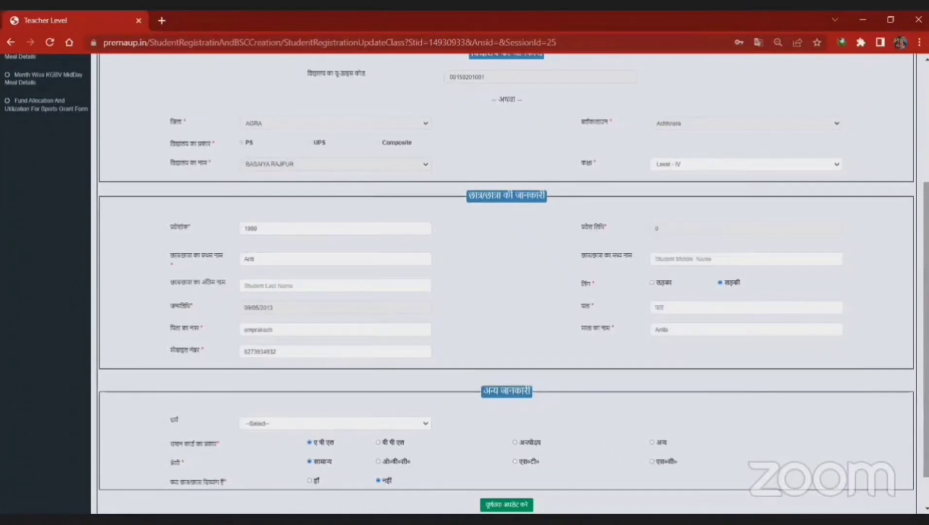
{"action": "scroll", "coordinate": [778, 263], "scroll_direction": "down", "scroll_amount": 1}
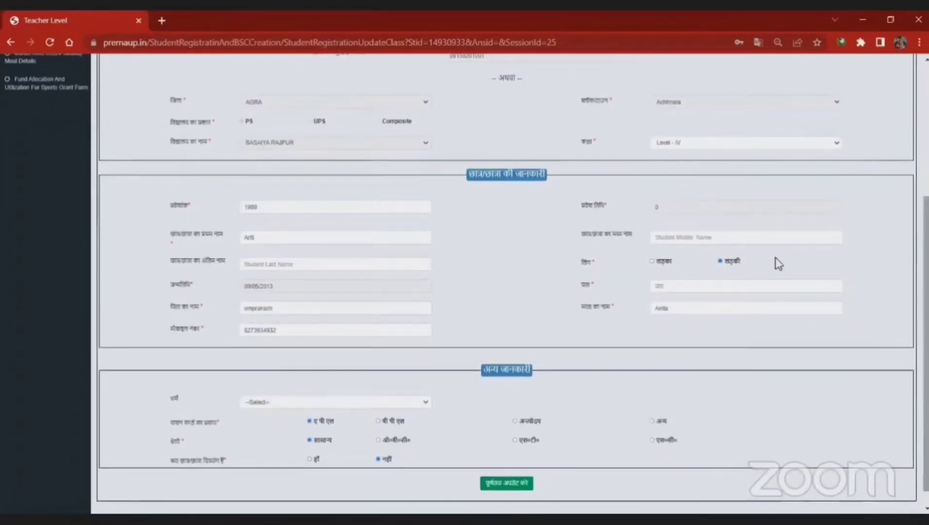
{"action": "left_click", "coordinate": [727, 146]}
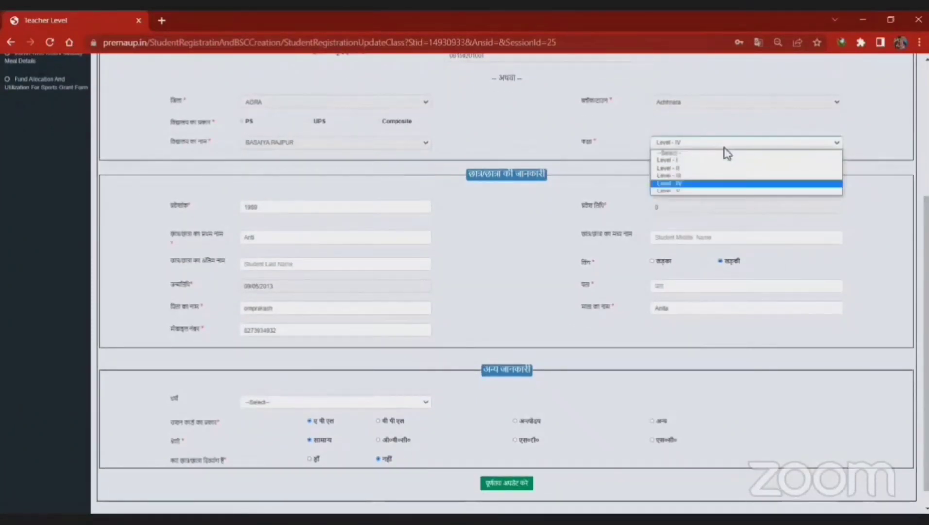
{"action": "left_click", "coordinate": [714, 144]}
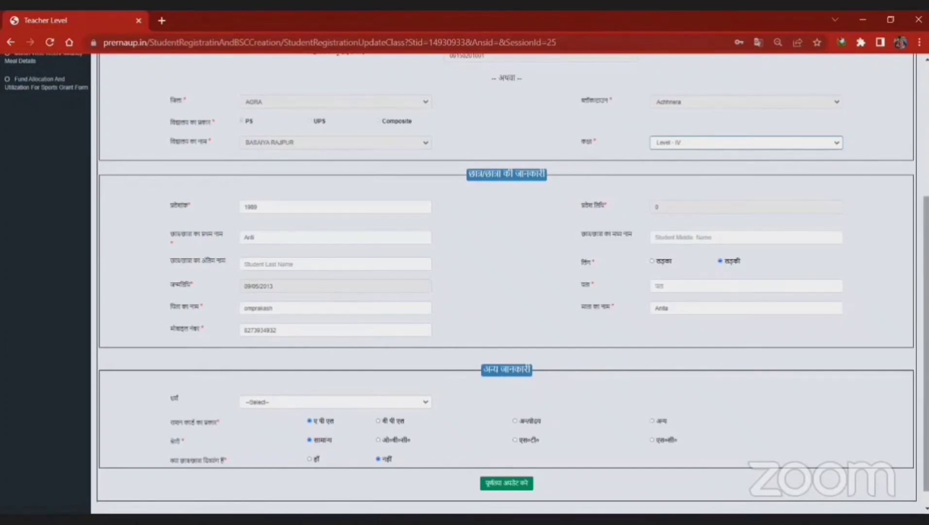
{"action": "scroll", "coordinate": [846, 164], "scroll_direction": "up", "scroll_amount": 5}
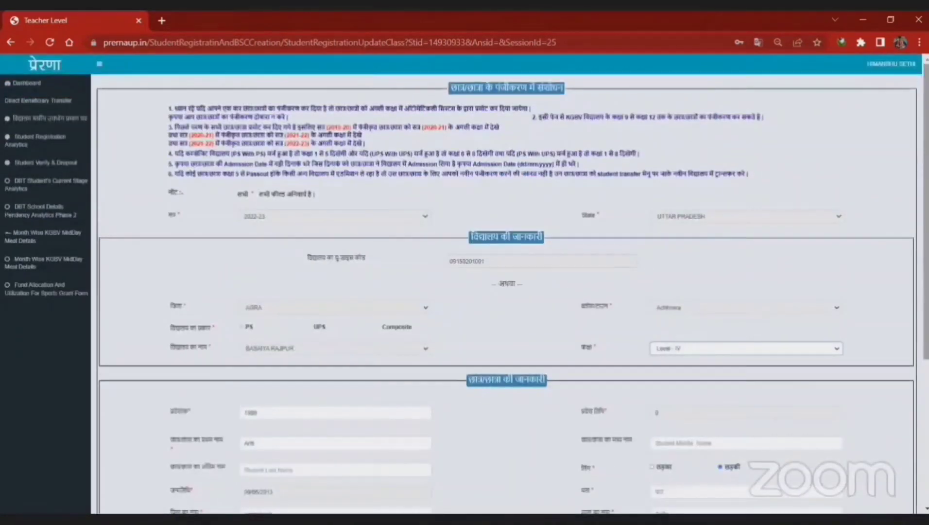
Step: Go back and reload the verification list, showing 3 verified and 94 remaining of 97
{"action": "left_click", "coordinate": [11, 42]}
{"action": "left_click", "coordinate": [159, 41]}
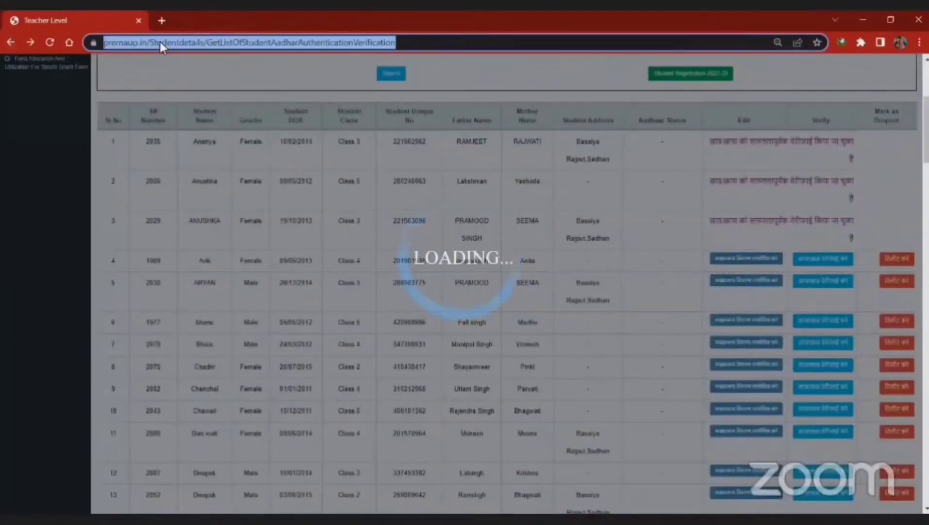
{"action": "key", "text": "Return"}
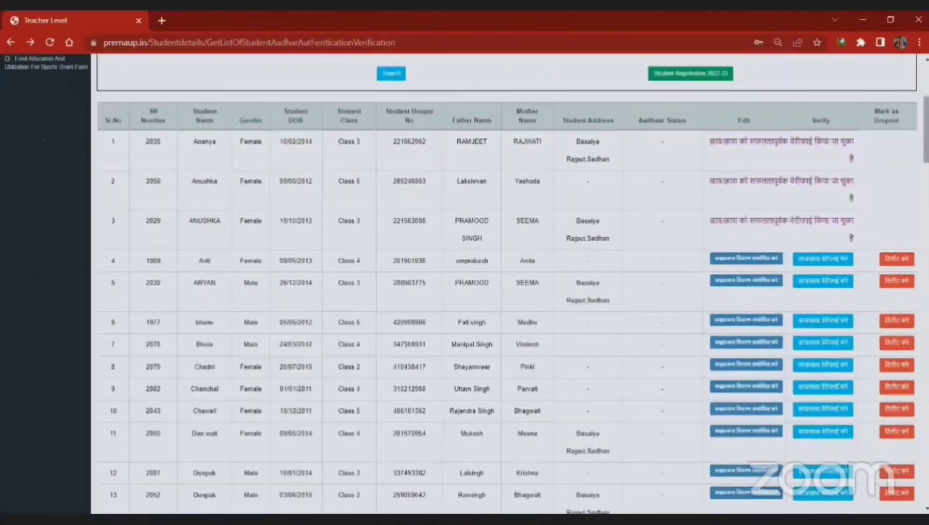
{"action": "scroll", "coordinate": [511, 284], "scroll_direction": "down", "scroll_amount": 20}
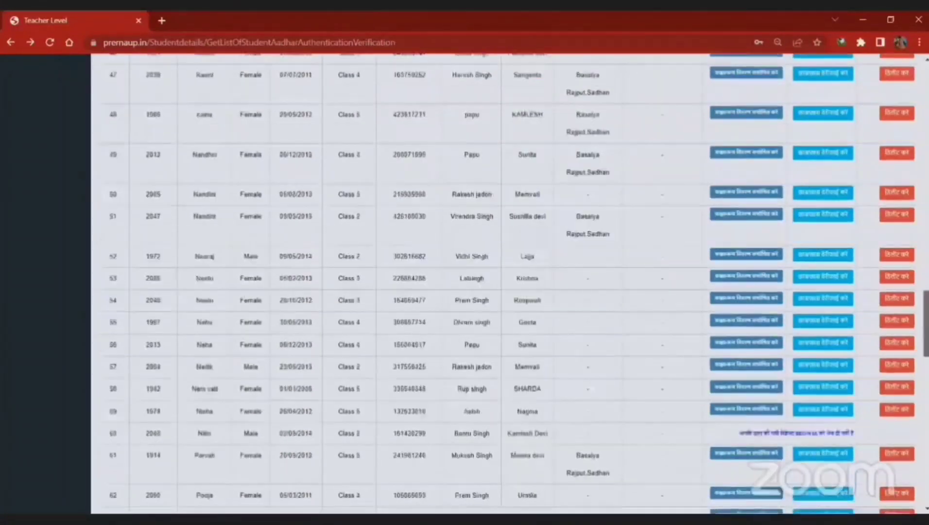
{"action": "scroll", "coordinate": [511, 284], "scroll_direction": "down", "scroll_amount": 2}
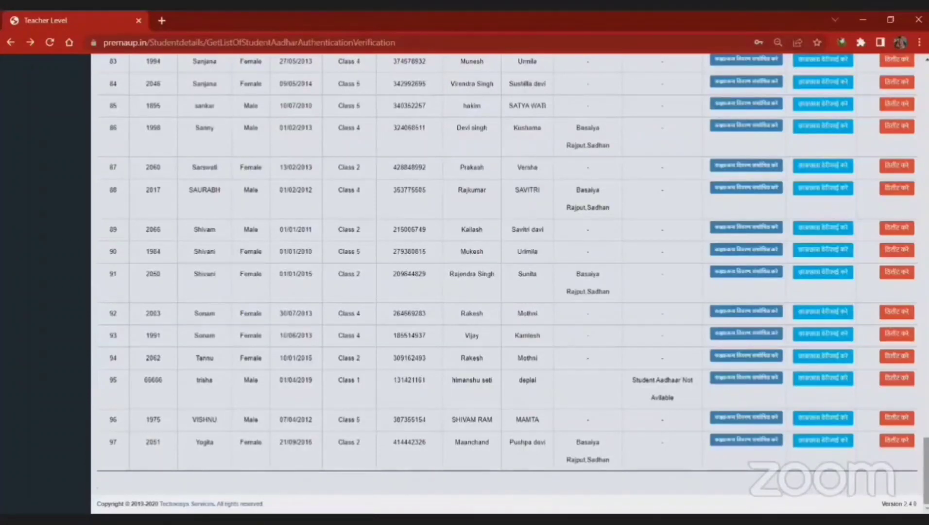
{"action": "scroll", "coordinate": [510, 284], "scroll_direction": "up", "scroll_amount": 20}
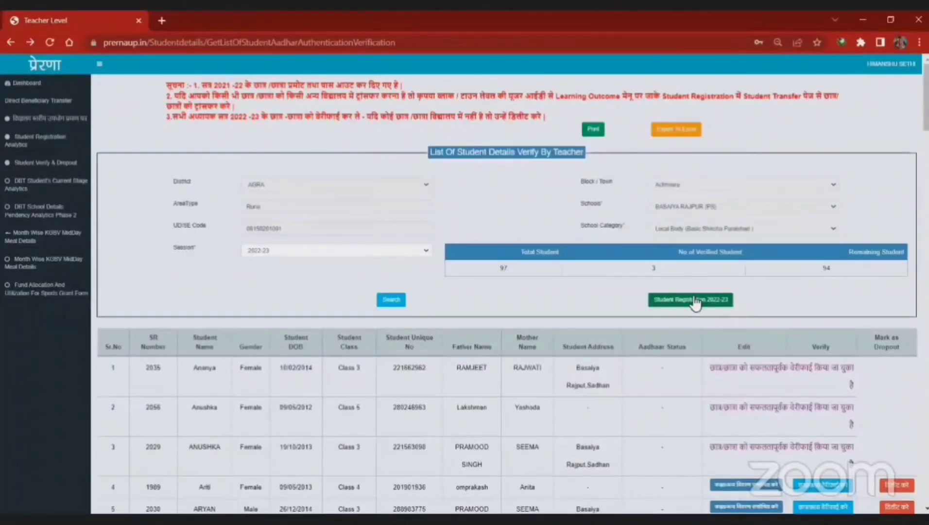
{"action": "left_click", "coordinate": [694, 298]}
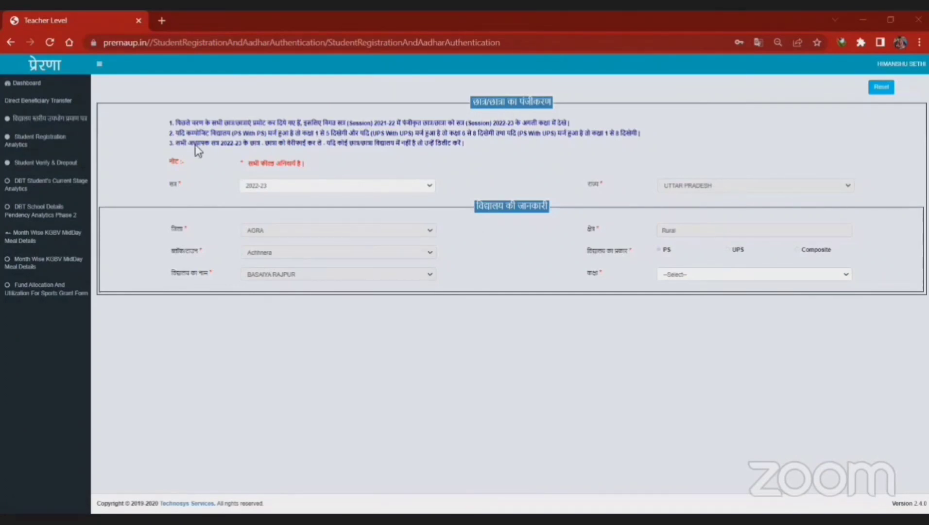
{"action": "left_click", "coordinate": [283, 187]}
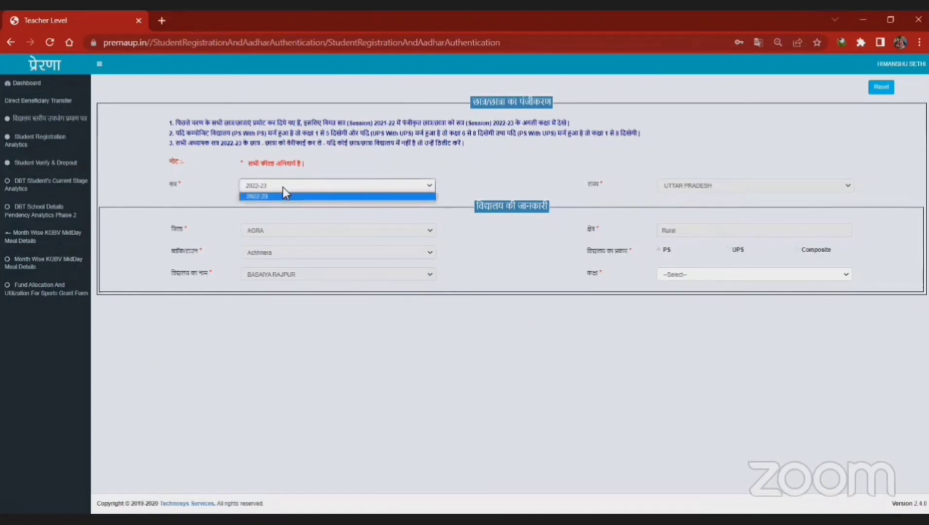
{"action": "left_click", "coordinate": [283, 187]}
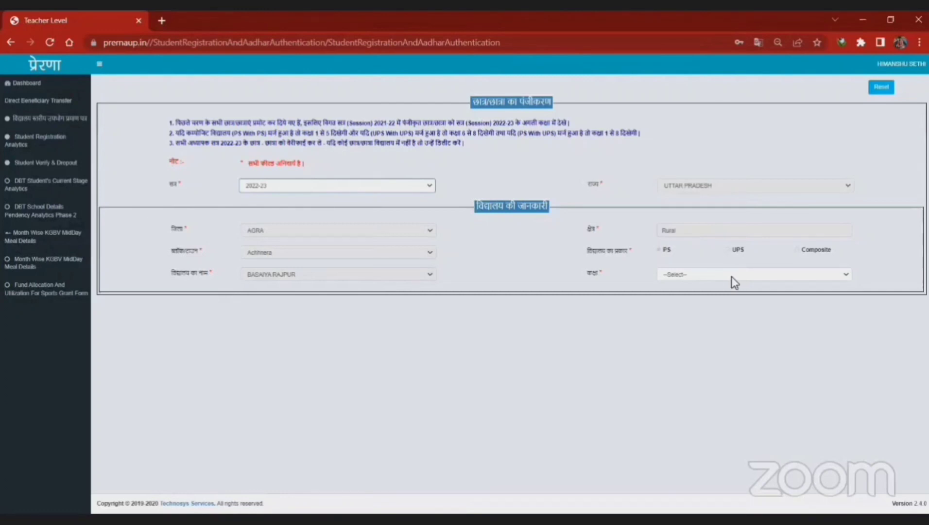
Step: Choose Level - I in the कक्षा dropdown and scroll down to the student details section
{"action": "left_click", "coordinate": [718, 274]}
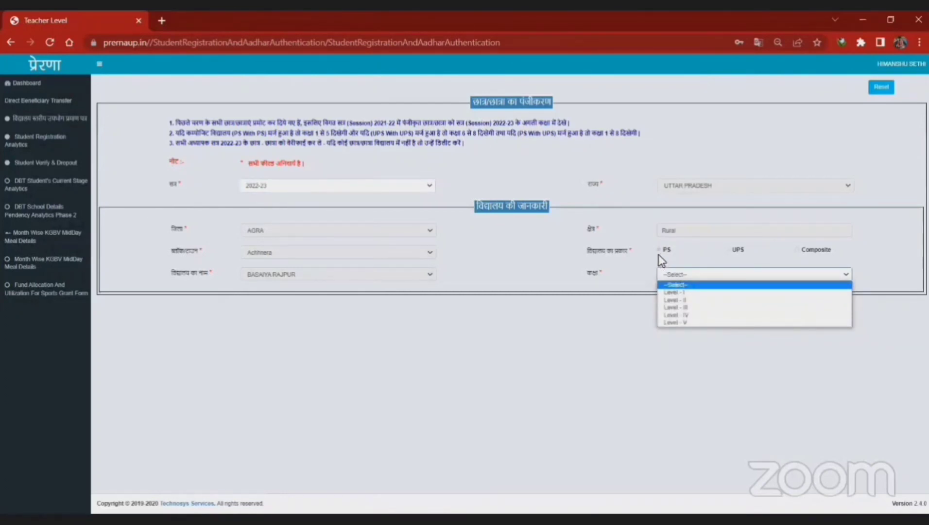
{"action": "left_click", "coordinate": [698, 293]}
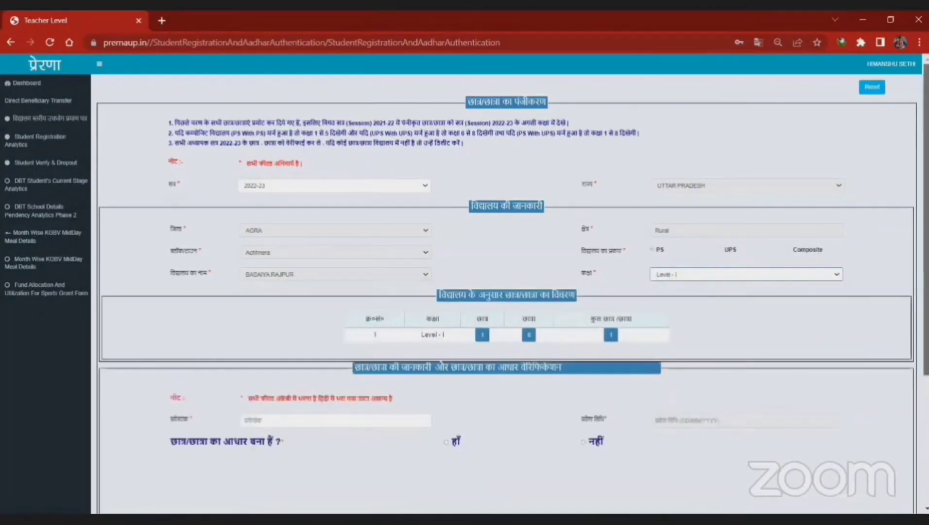
{"action": "scroll", "coordinate": [697, 297], "scroll_direction": "down", "scroll_amount": 2}
{"action": "left_click_drag", "start_coordinate": [926, 270], "coordinate": [926, 286]}
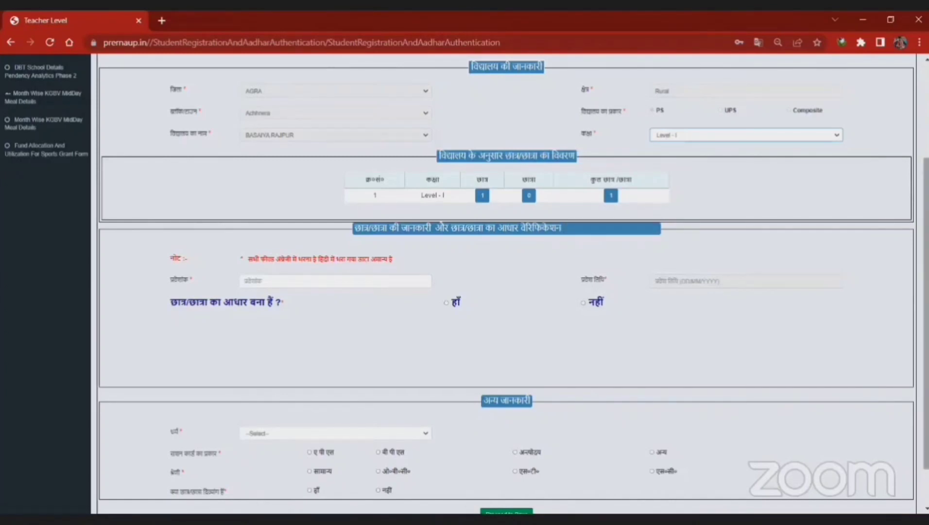
{"action": "scroll", "coordinate": [510, 282], "scroll_direction": "down", "scroll_amount": 1}
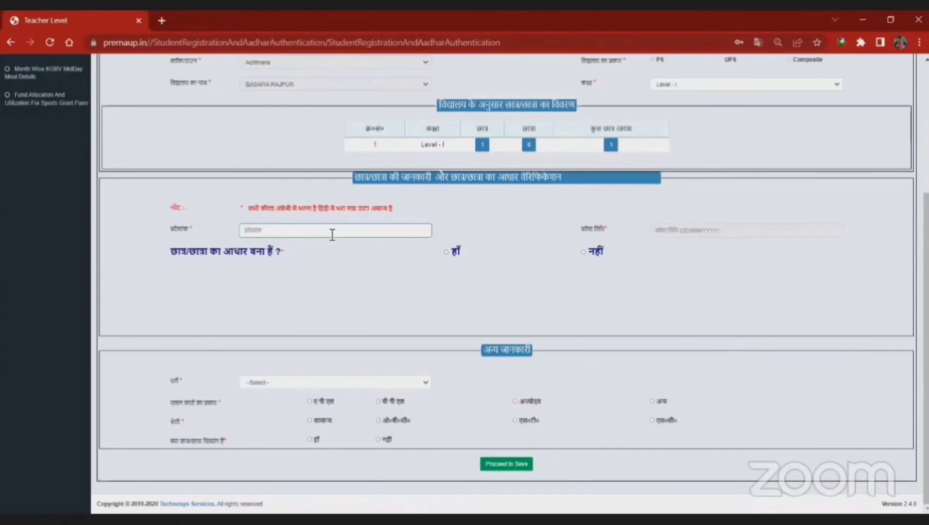
Step: Enter the student's admission number and set the admission date to 01/04/2016 in the calendar
{"action": "type", "text": "333"}
{"action": "type", "text": "88888"}
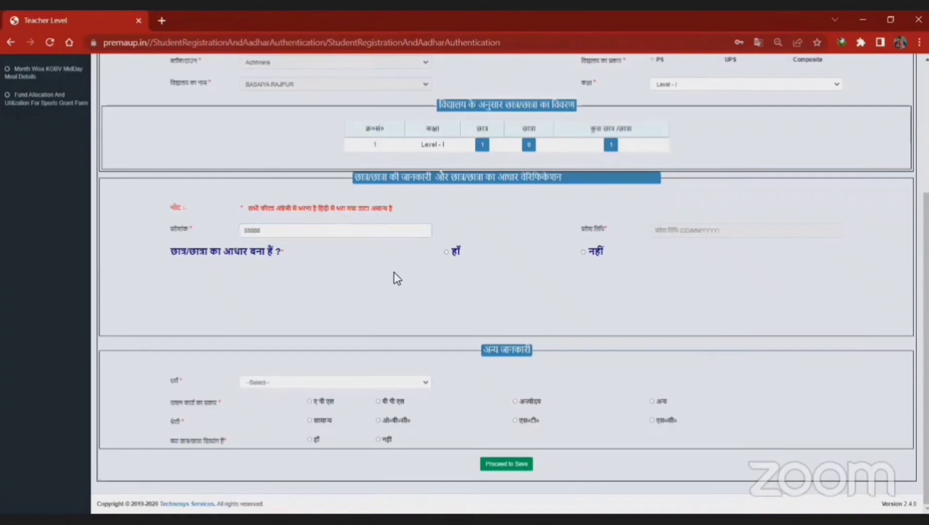
{"action": "left_click", "coordinate": [693, 232]}
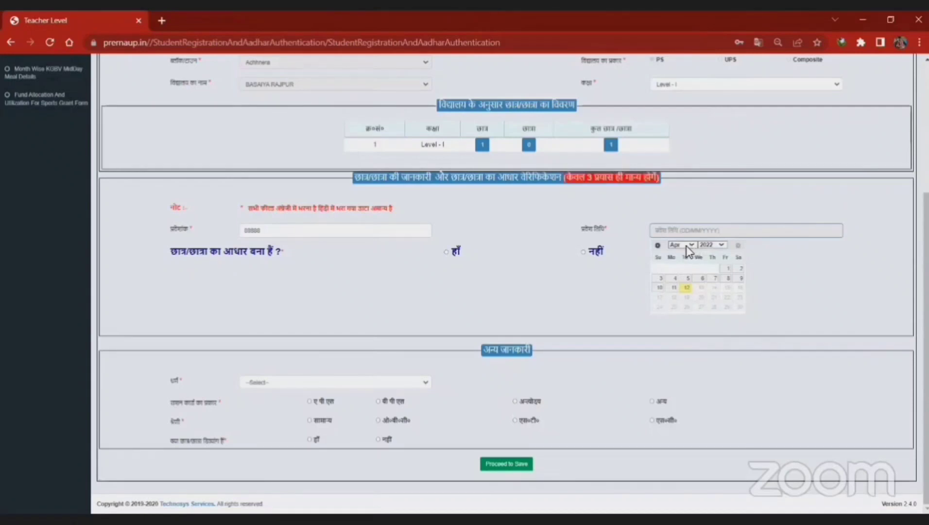
{"action": "left_click", "coordinate": [686, 246]}
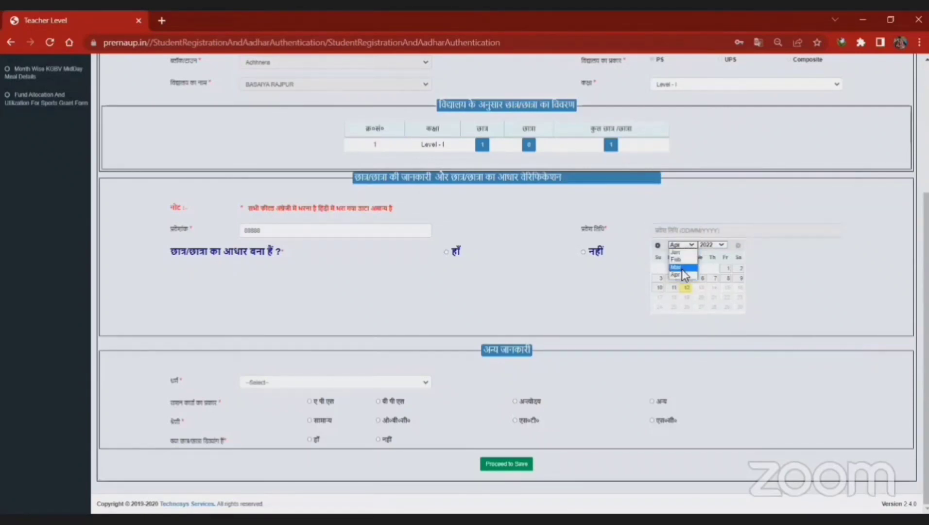
{"action": "left_click", "coordinate": [710, 245]}
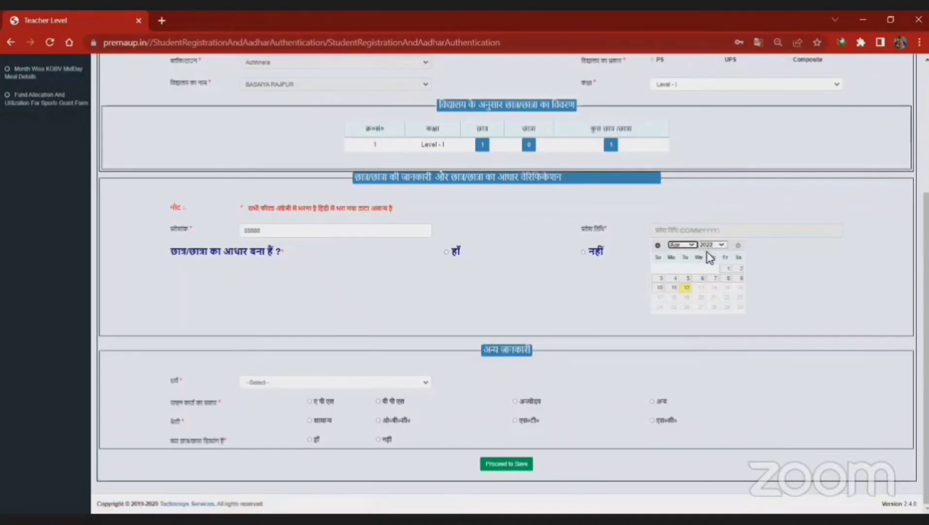
{"action": "left_click", "coordinate": [724, 268]}
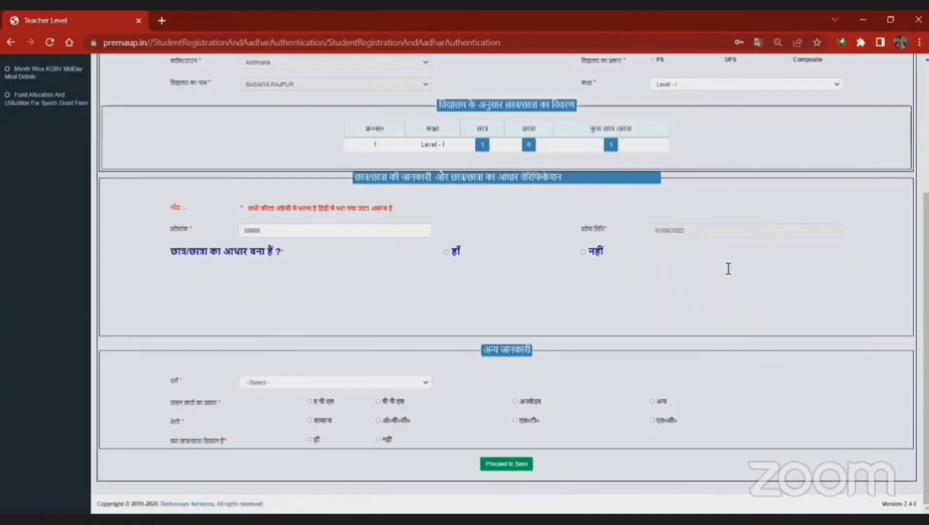
{"action": "left_click", "coordinate": [743, 234]}
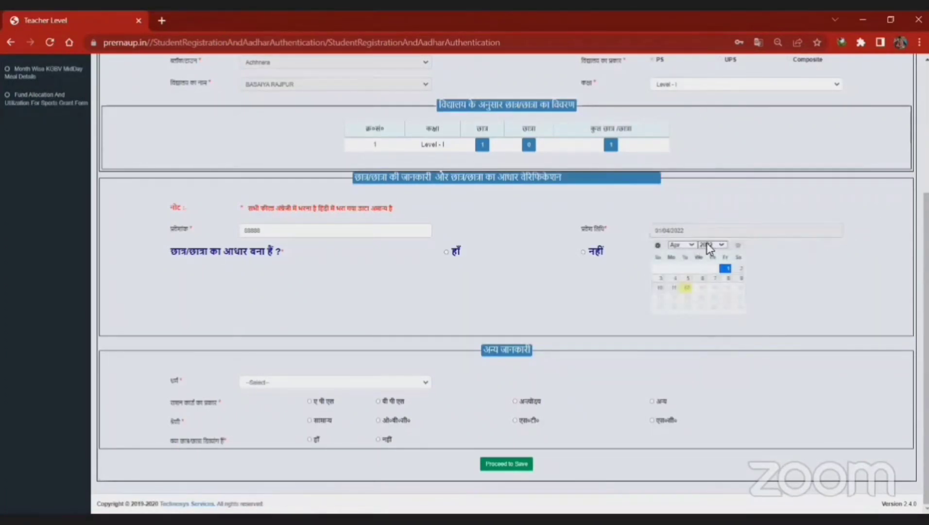
{"action": "left_click", "coordinate": [708, 244]}
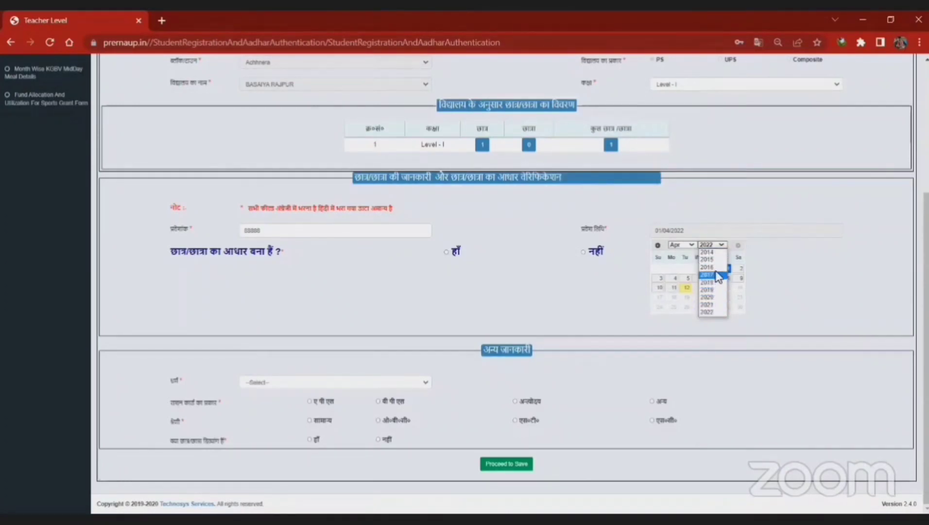
{"action": "left_click", "coordinate": [716, 269]}
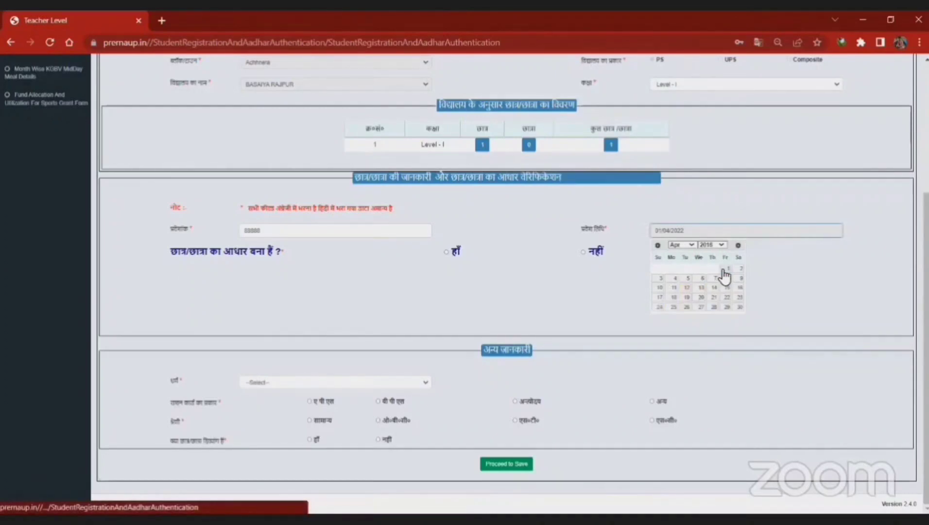
{"action": "left_click", "coordinate": [723, 271]}
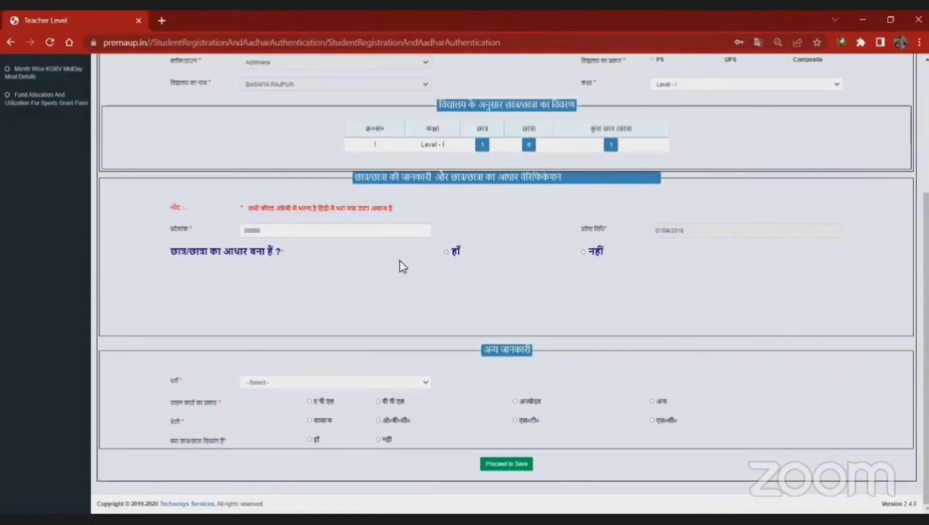
Step: Mark the student as having an Aadhaar (हाँ), after briefly trying नहीं with 'Aadhaar being made'
{"action": "left_click", "coordinate": [446, 251]}
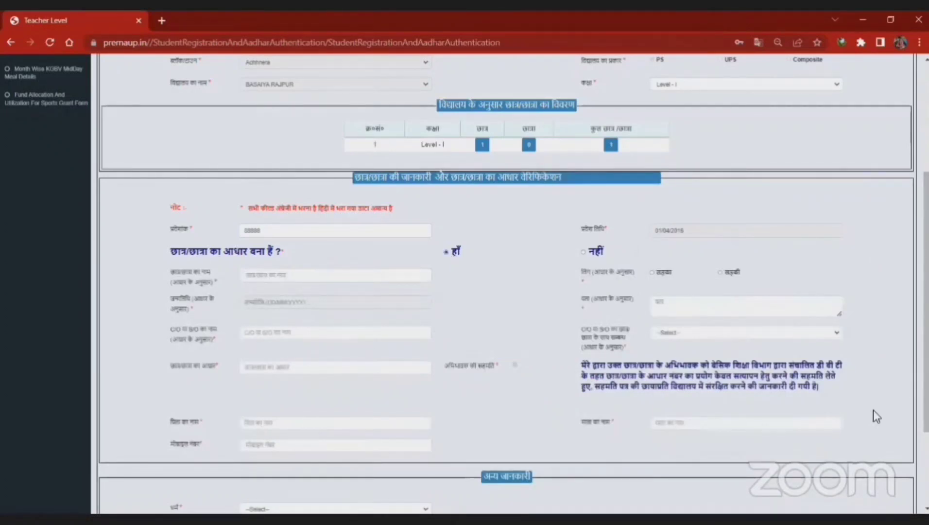
{"action": "left_click", "coordinate": [582, 251]}
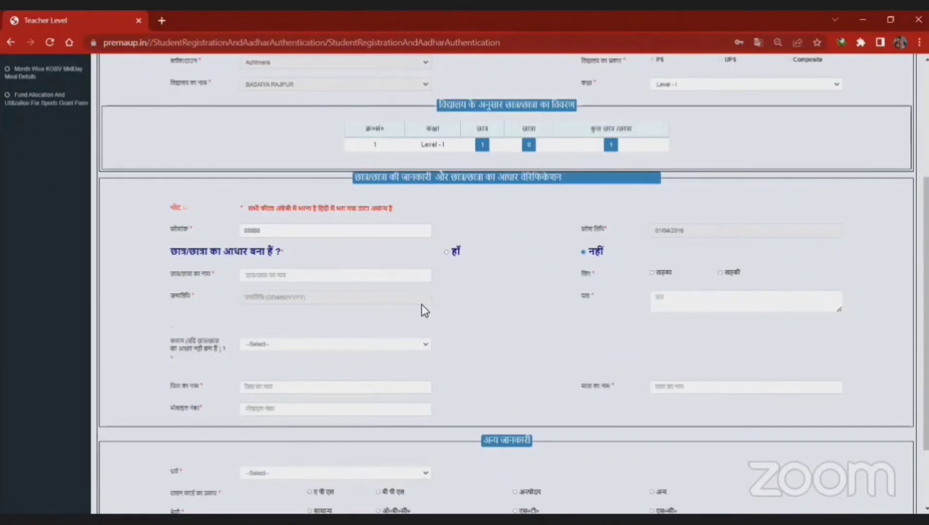
{"action": "left_click", "coordinate": [368, 346]}
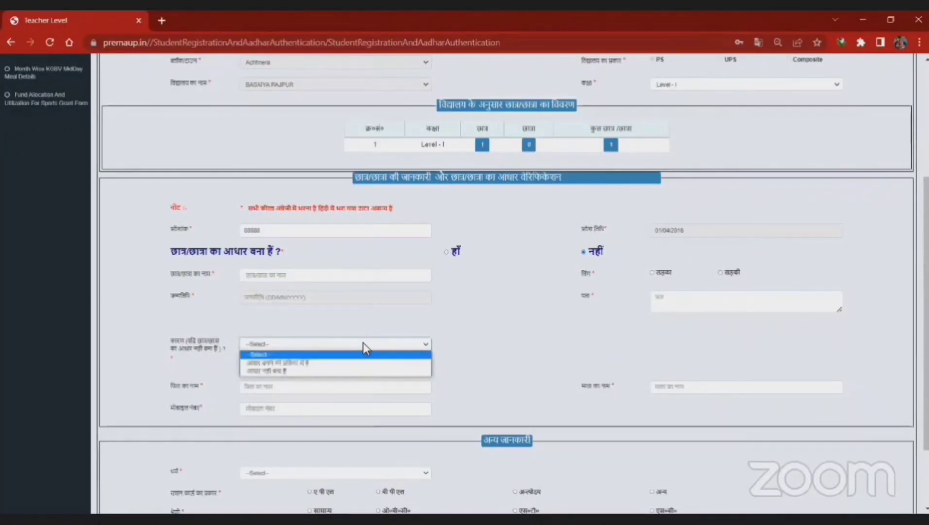
{"action": "left_click", "coordinate": [339, 365]}
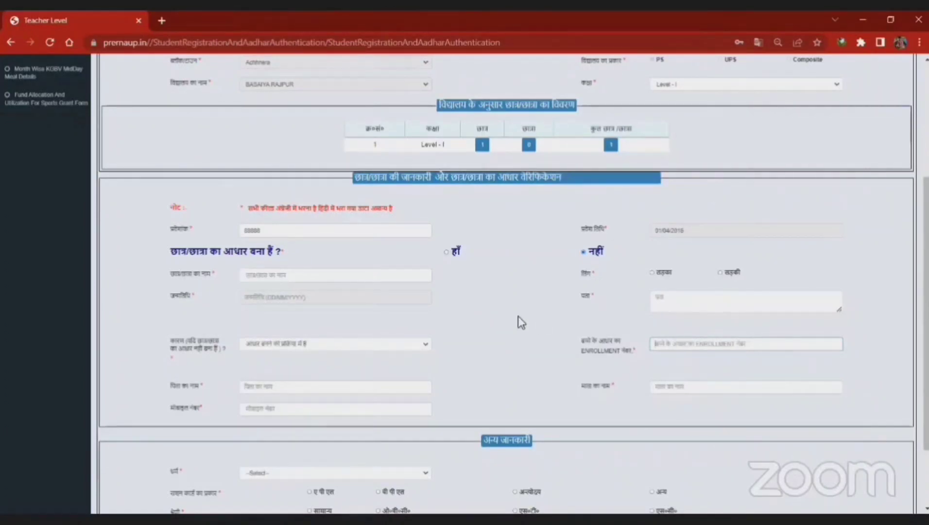
{"action": "left_click", "coordinate": [447, 251]}
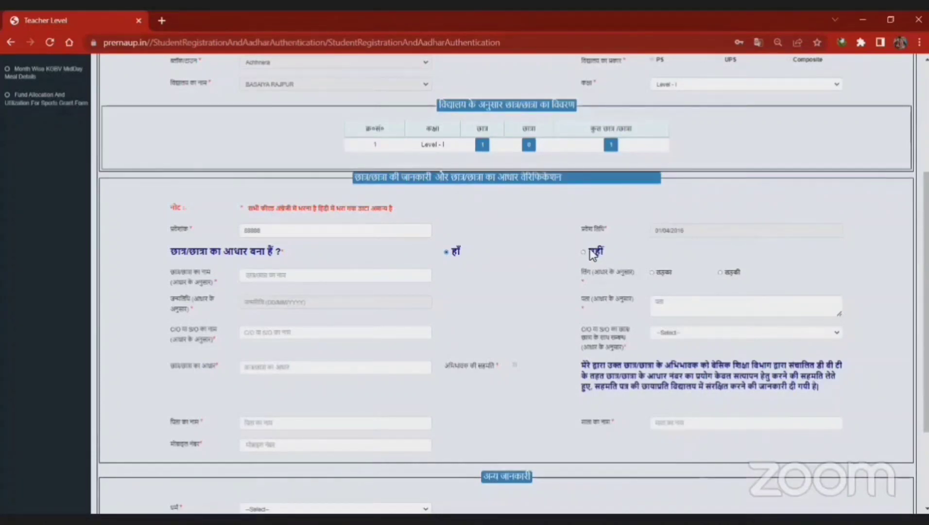
Step: Type the student's full name as per Aadhaar into the name field
{"action": "left_click", "coordinate": [267, 279]}
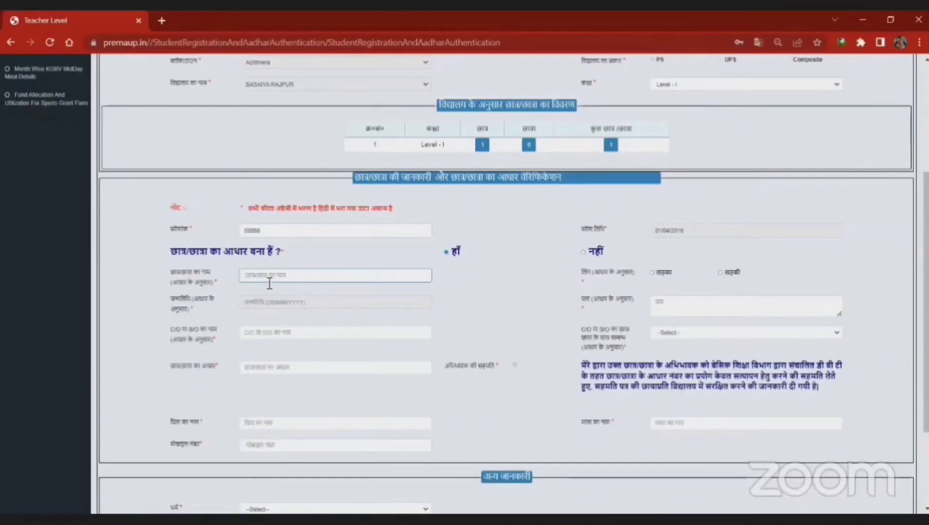
{"action": "type", "text": "Nirupesh"}
{"action": "key", "text": "BackSpace"}
{"action": "key", "text": "BackSpace"}
{"action": "key", "text": "BackSpace"}
{"action": "key", "text": "BackSpace"}
{"action": "key", "text": "BackSpace"}
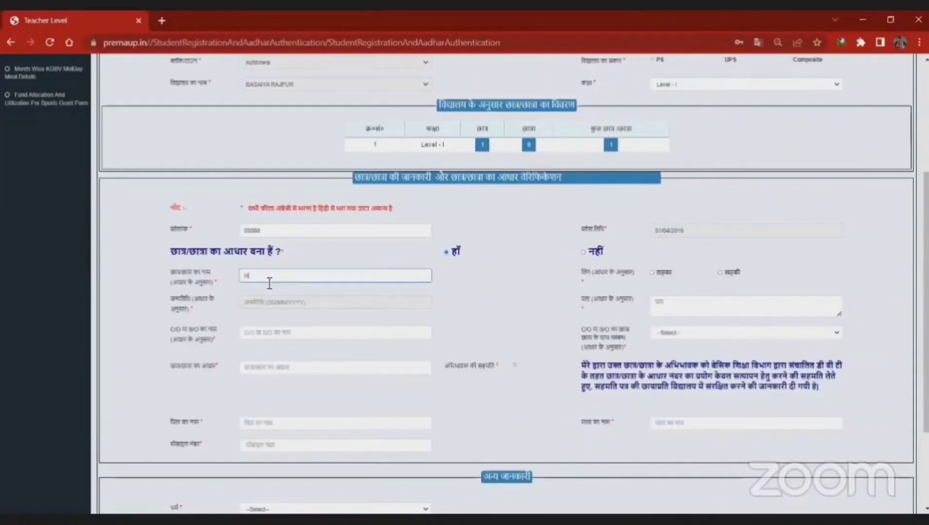
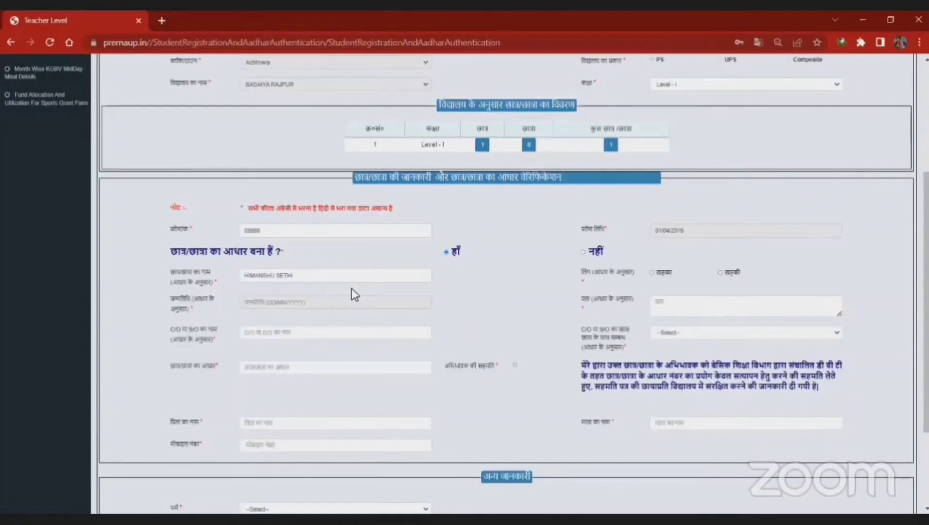
Step: Fix typing mistakes by clearing the name field and re-entering the student's full name
{"action": "left_click", "coordinate": [313, 280]}
{"action": "key", "text": "BackSpace"}
{"action": "key", "text": "BackSpace"}
{"action": "key", "text": "BackSpace"}
{"action": "key", "text": "BackSpace"}
{"action": "key", "text": "BackSpace"}
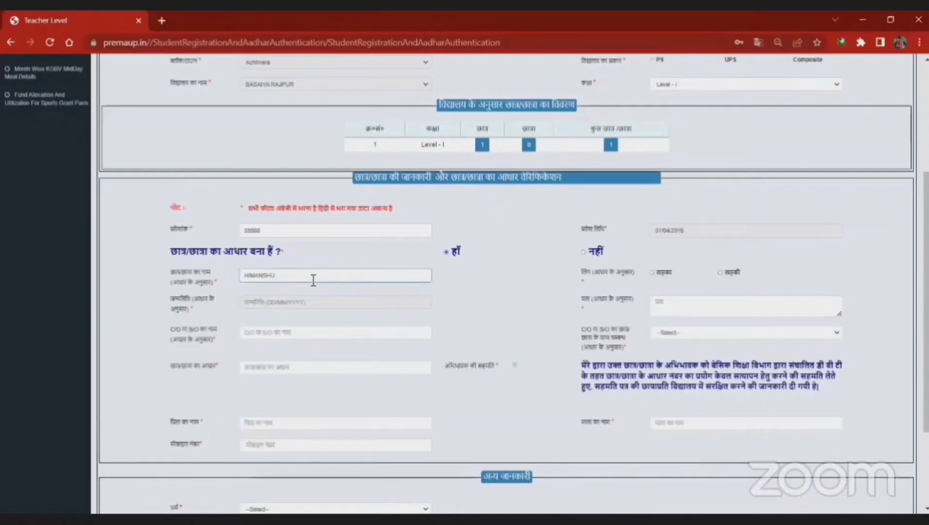
{"action": "key", "text": "BackSpace"}
{"action": "key", "text": "BackSpace"}
{"action": "key", "text": "BackSpace"}
{"action": "key", "text": "BackSpace"}
{"action": "type", "text": "MANSHU"}
{"action": "key", "text": "BackSpace"}
{"action": "key", "text": "BackSpace"}
{"action": "key", "text": "BackSpace"}
{"action": "key", "text": "BackSpace"}
{"action": "key", "text": "BackSpace"}
{"action": "type", "text": "SH"}
{"action": "key", "text": "BackSpace"}
{"action": "key", "text": "BackSpace"}
{"action": "key", "text": "BackSpace"}
{"action": "key", "text": "BackSpace"}
{"action": "key", "text": "BackSpace"}
{"action": "key", "text": "BackSpace"}
{"action": "key", "text": "BackSpace"}
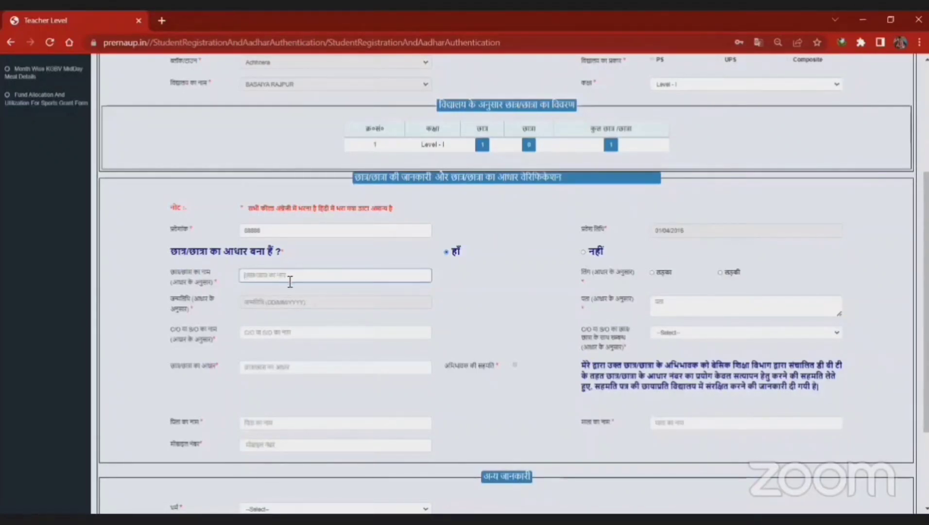
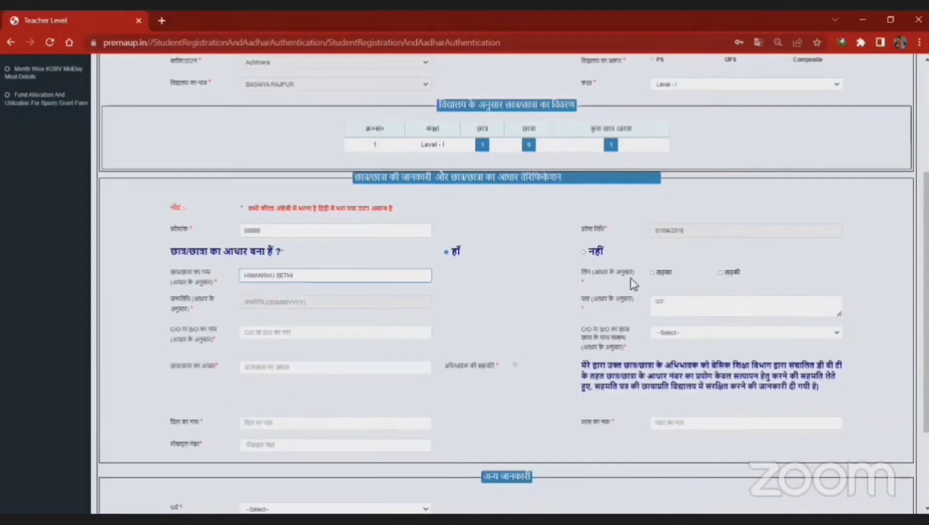
Step: Mark the student as लड़का (boy), checking the no-Aadhaar option before switching back
{"action": "left_click", "coordinate": [653, 273]}
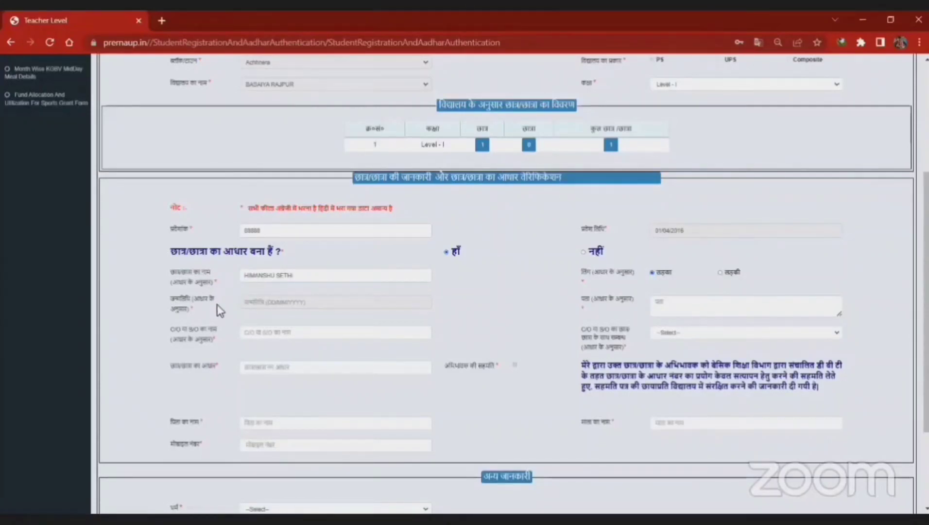
{"action": "left_click", "coordinate": [289, 296]}
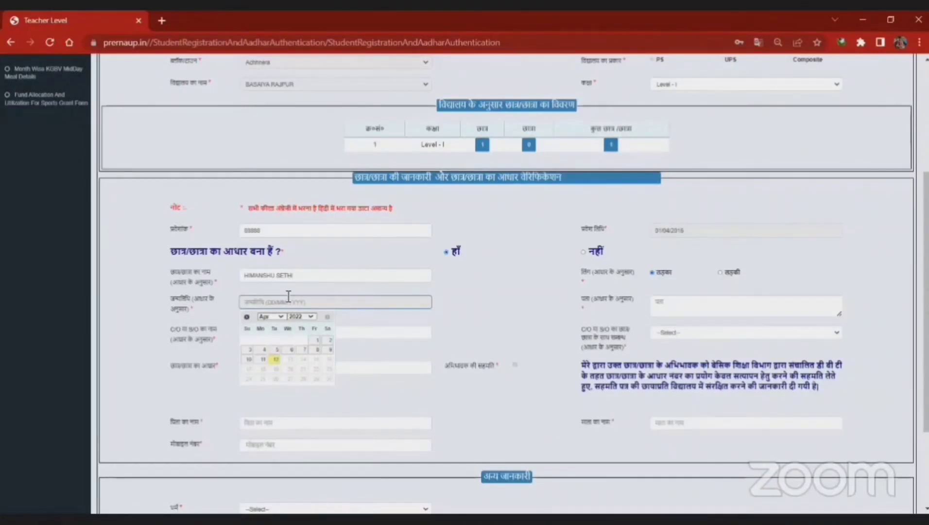
{"action": "left_click", "coordinate": [582, 251]}
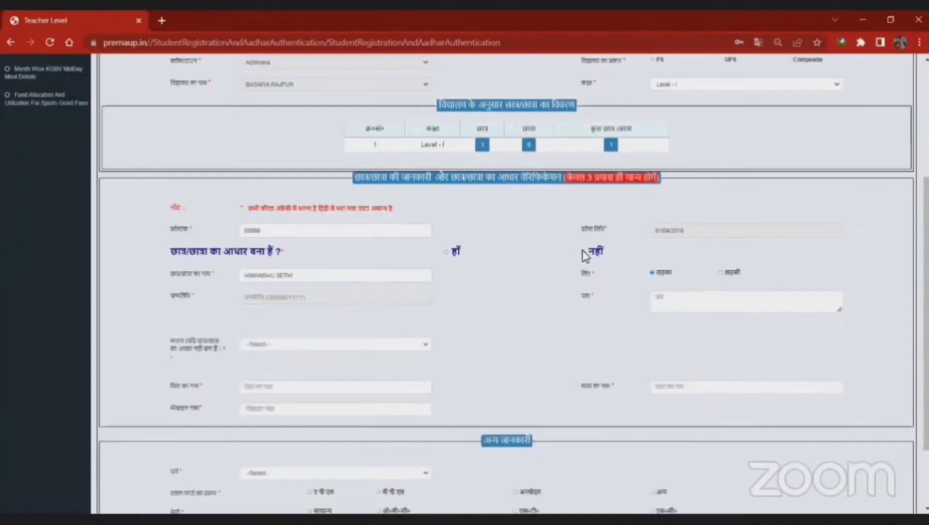
{"action": "left_click", "coordinate": [320, 345]}
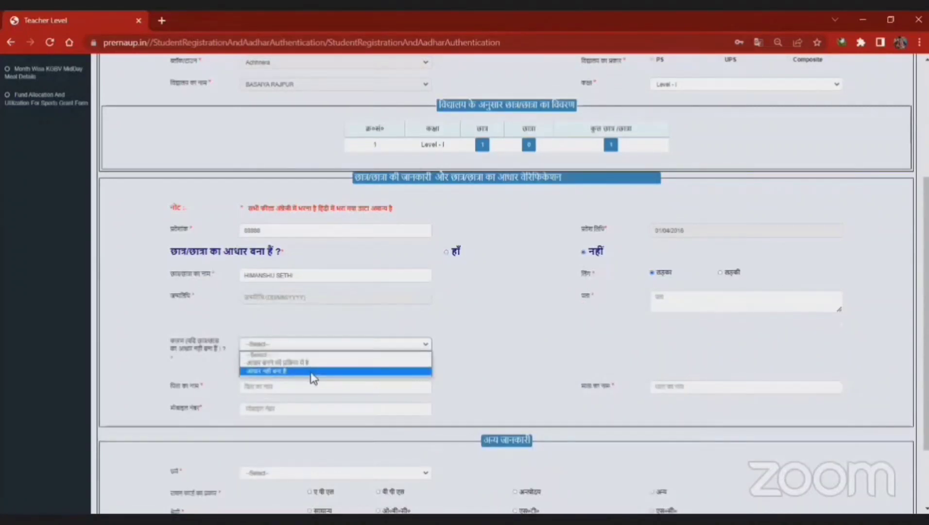
{"action": "left_click", "coordinate": [445, 252]}
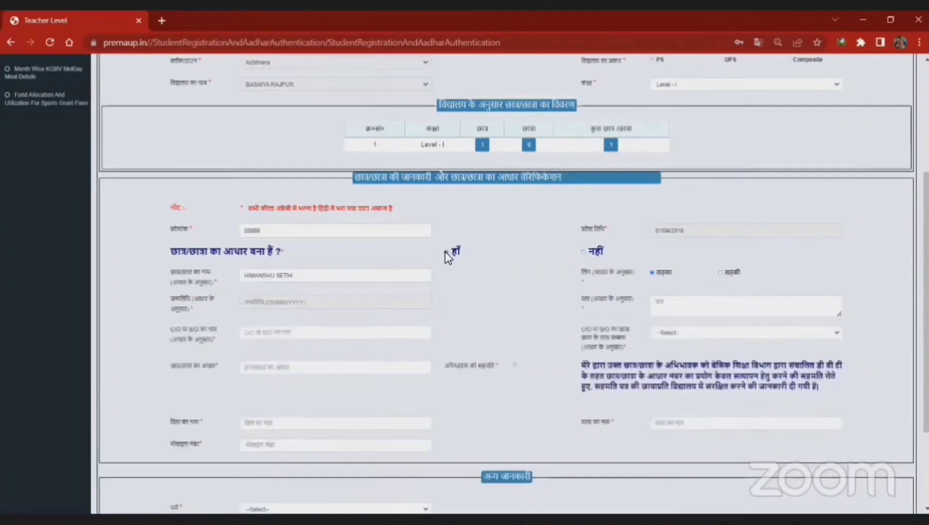
{"action": "left_click", "coordinate": [310, 300]}
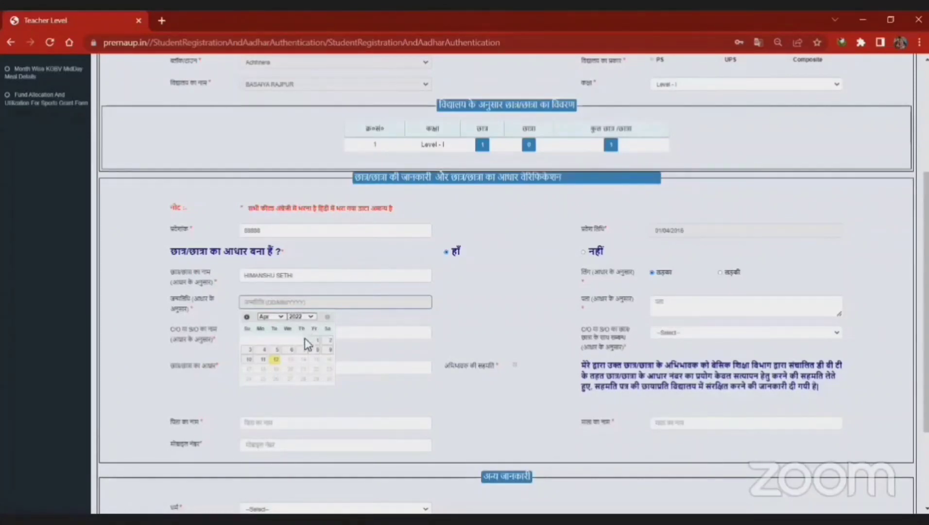
{"action": "left_click", "coordinate": [293, 312]}
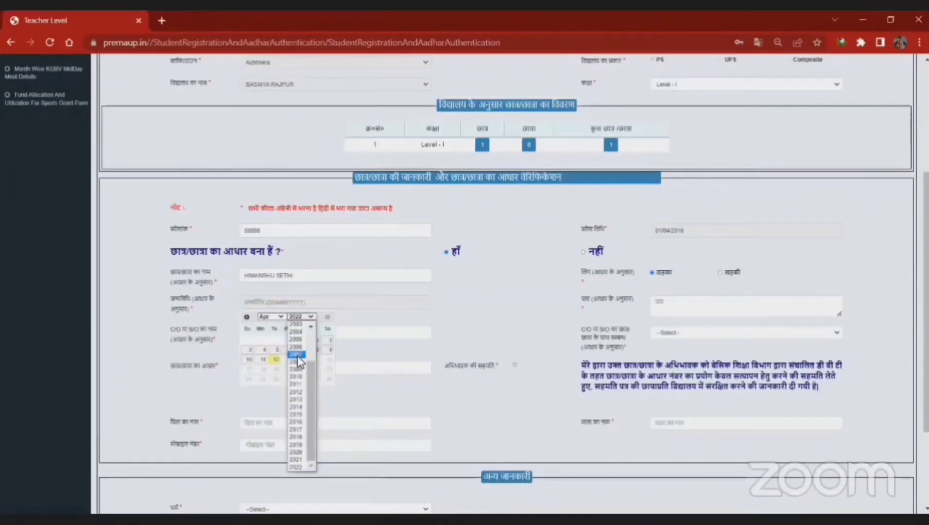
{"action": "left_click", "coordinate": [292, 340]}
{"action": "left_click", "coordinate": [291, 340]}
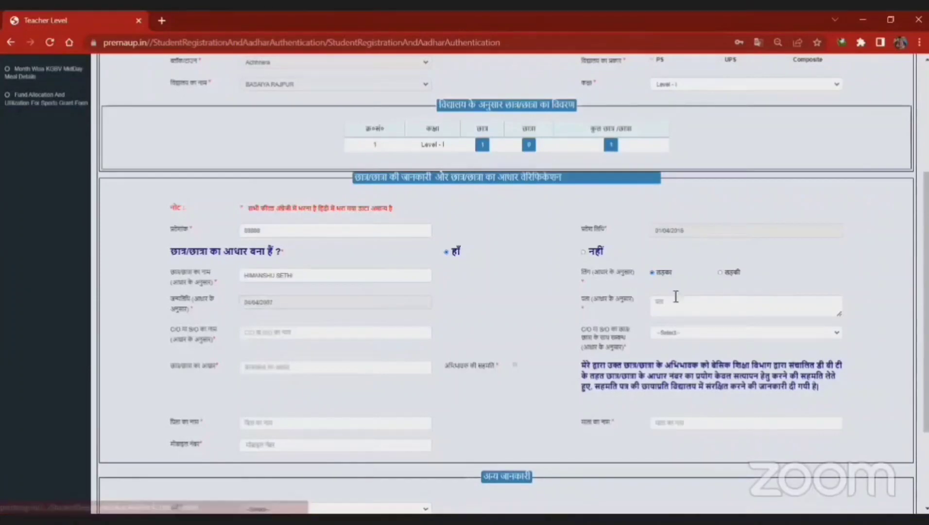
{"action": "left_click", "coordinate": [692, 309]}
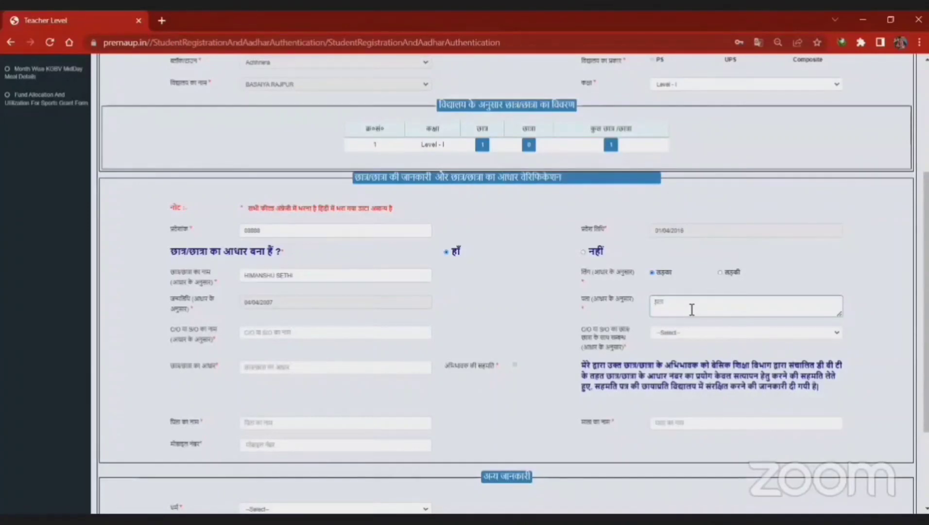
Step: Enter the student's village address as per Aadhaar in the पता box
{"action": "type", "text": "VILL. "}
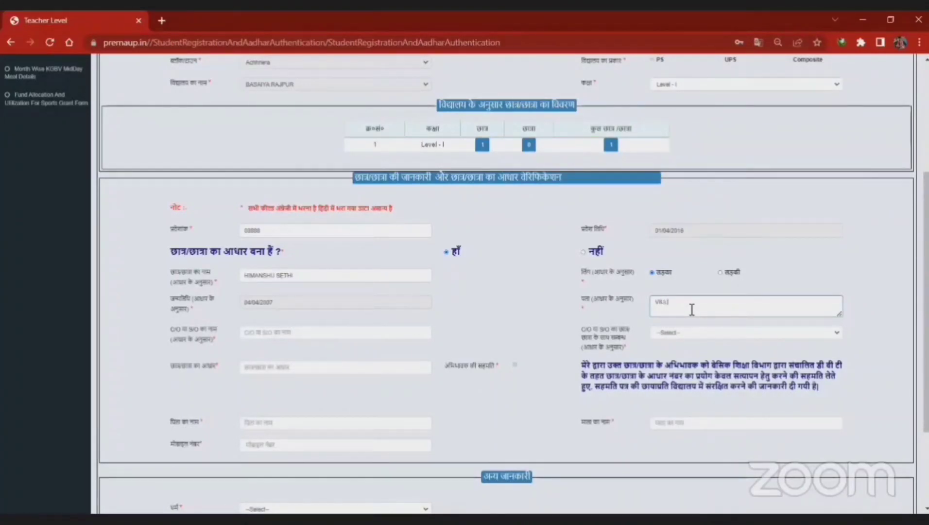
{"action": "type", "text": "LUCKNOW"}
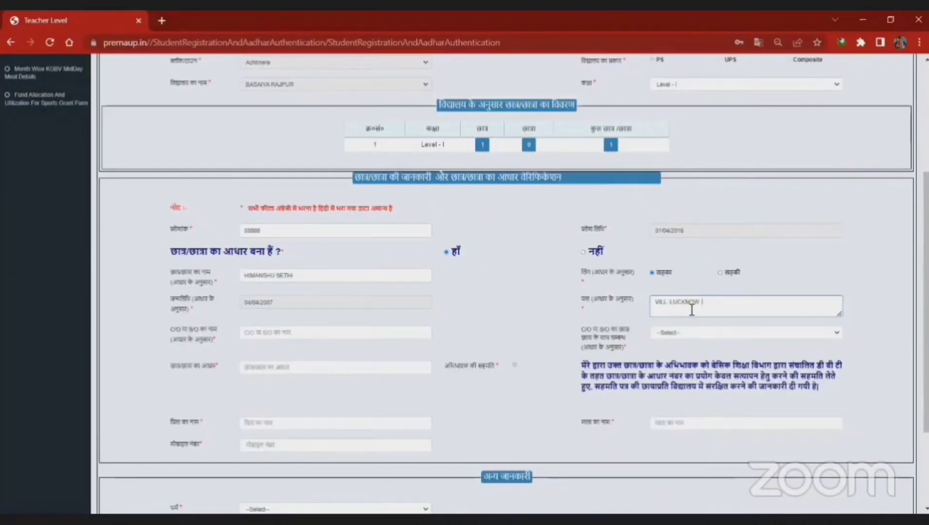
{"action": "type", "text": "VILL.U"}
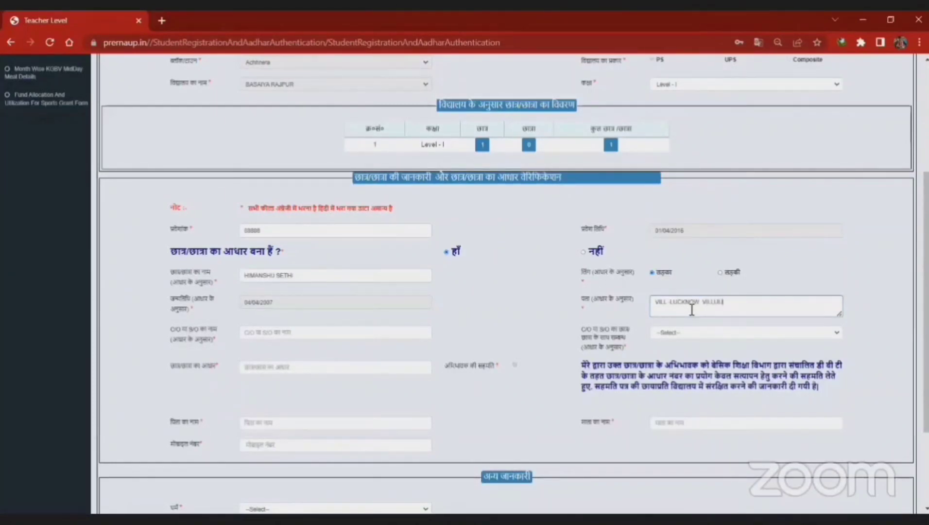
{"action": "type", "text": "ULCNKO"}
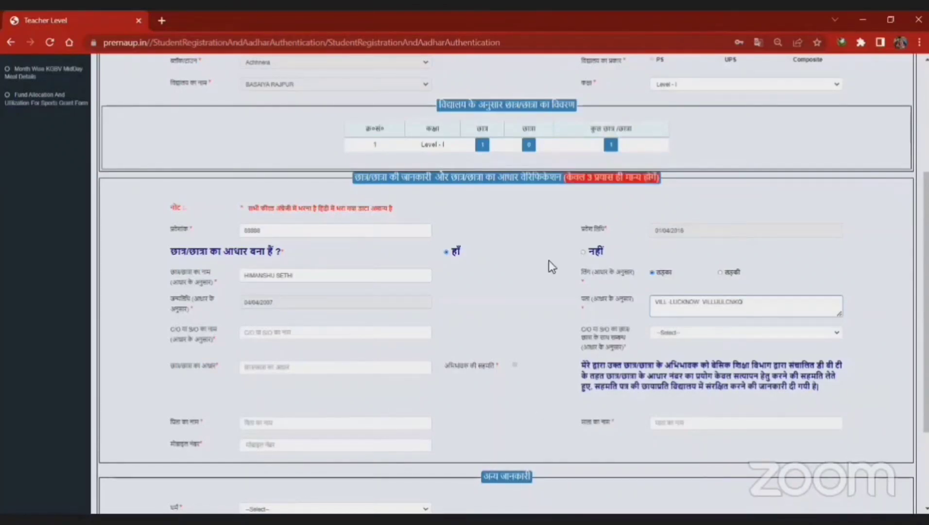
{"action": "left_click", "coordinate": [287, 336]}
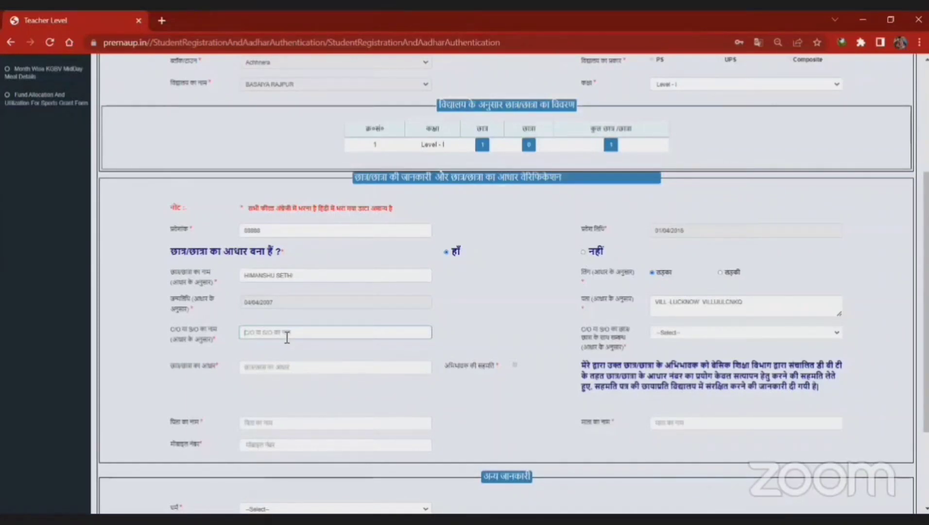
Step: Enter the guardian's name as per Aadhaar in the C/O name field
{"action": "key", "text": "Tab"}
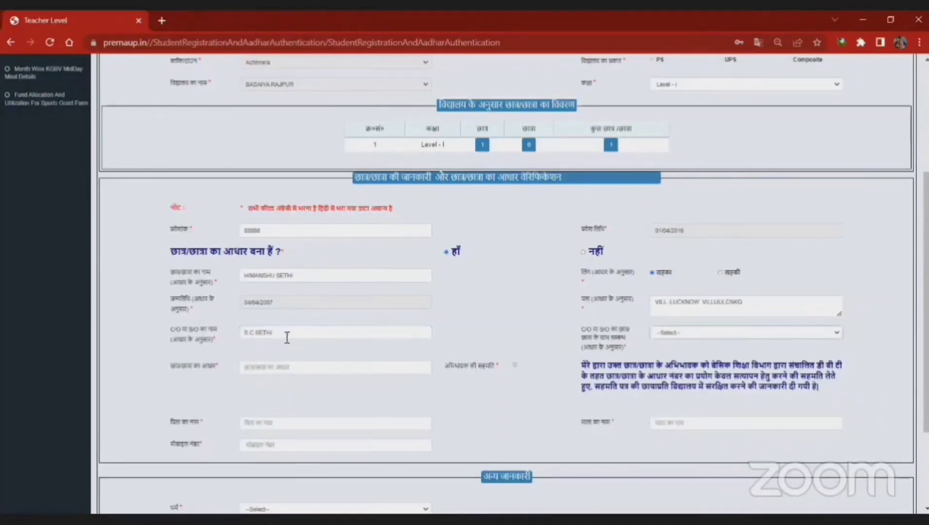
{"action": "left_click", "coordinate": [693, 337]}
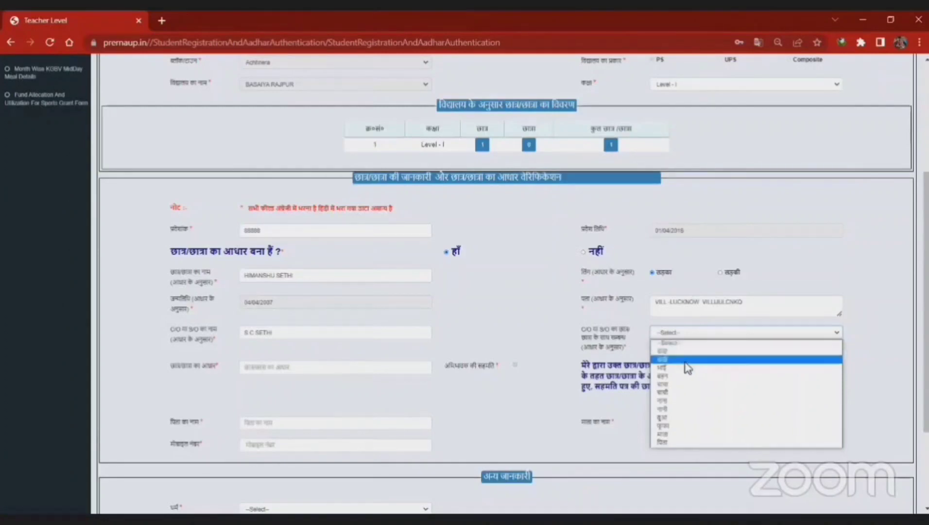
Step: Choose पिता (father) as the guardian's C/O relationship
{"action": "left_click", "coordinate": [675, 443]}
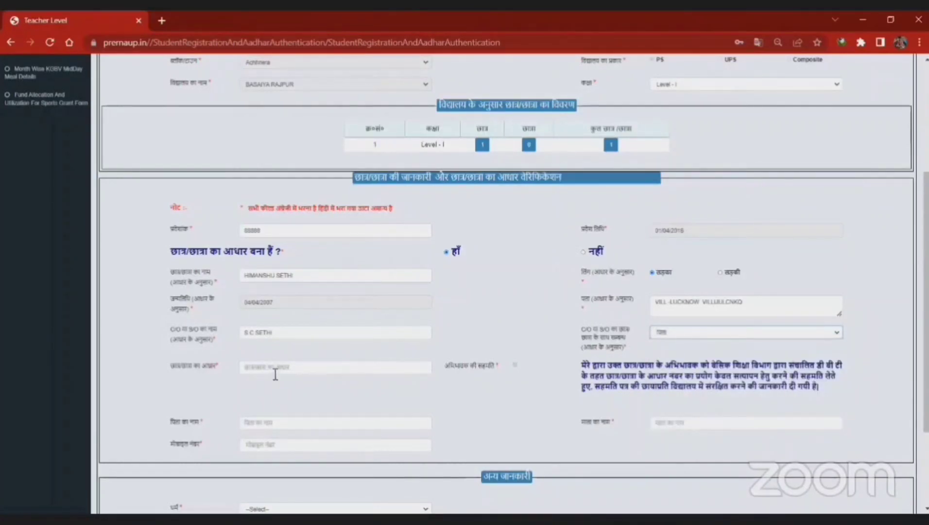
{"action": "scroll", "coordinate": [316, 360], "scroll_direction": "down", "scroll_amount": 2}
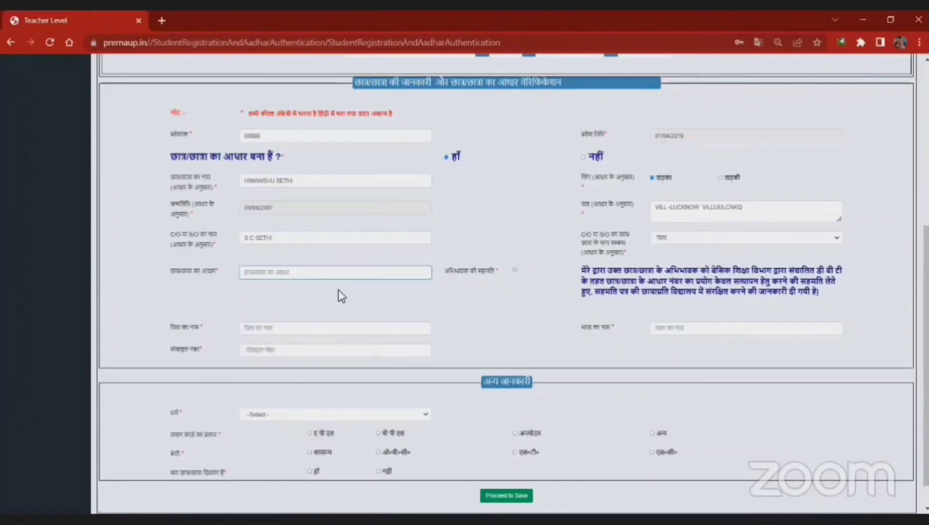
Step: Enter the student's 12-digit Aadhaar number, correcting an initial mistyped entry
{"action": "key", "text": "BackSpace"}
{"action": "key", "text": "BackSpace"}
{"action": "key", "text": "BackSpace"}
{"action": "key", "text": "BackSpace"}
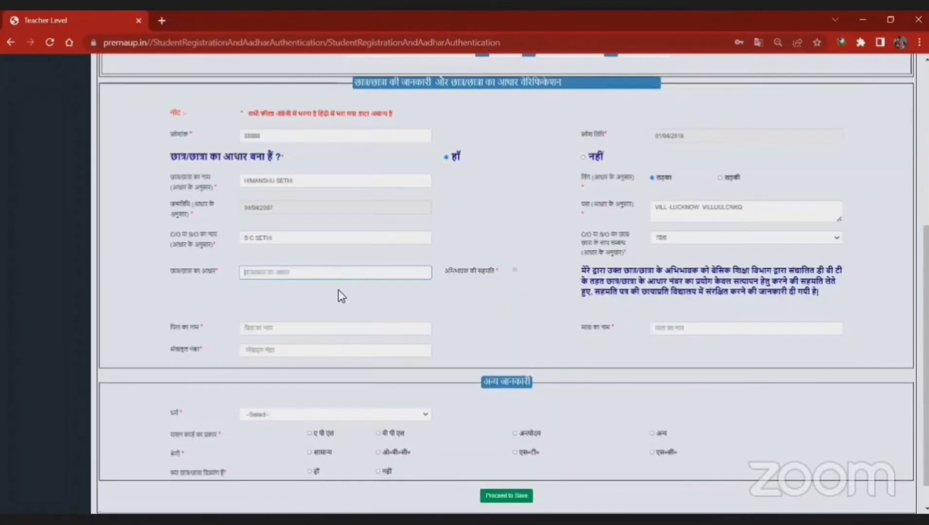
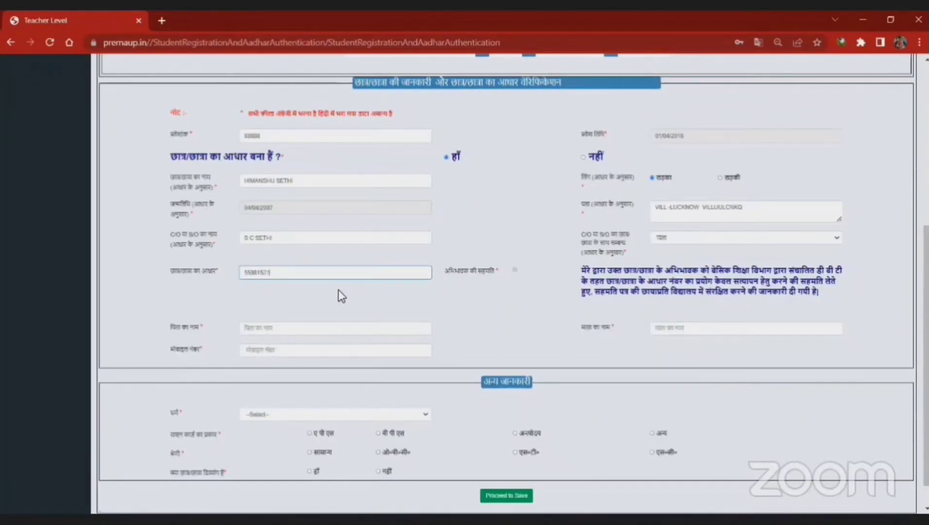
{"action": "left_click", "coordinate": [331, 290]}
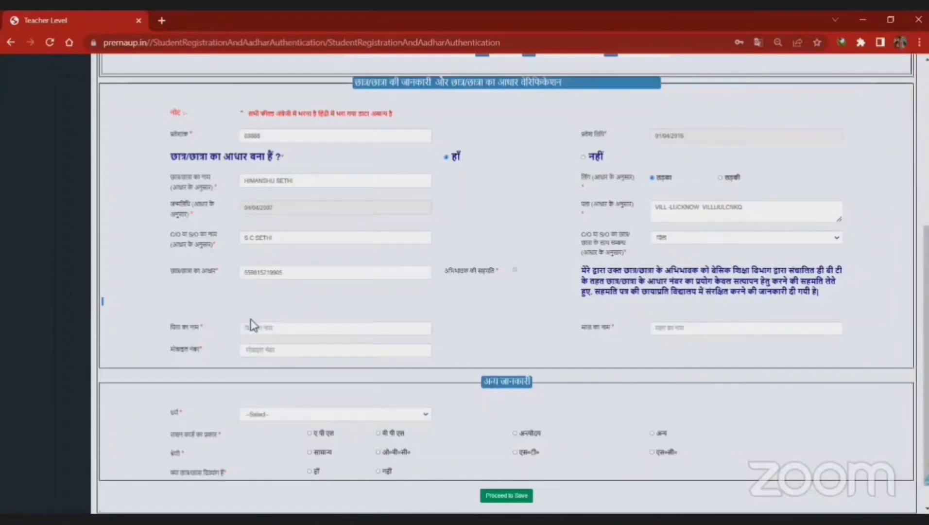
Step: Fill in the father's name and the mother's name for the student
{"action": "left_click", "coordinate": [263, 333]}
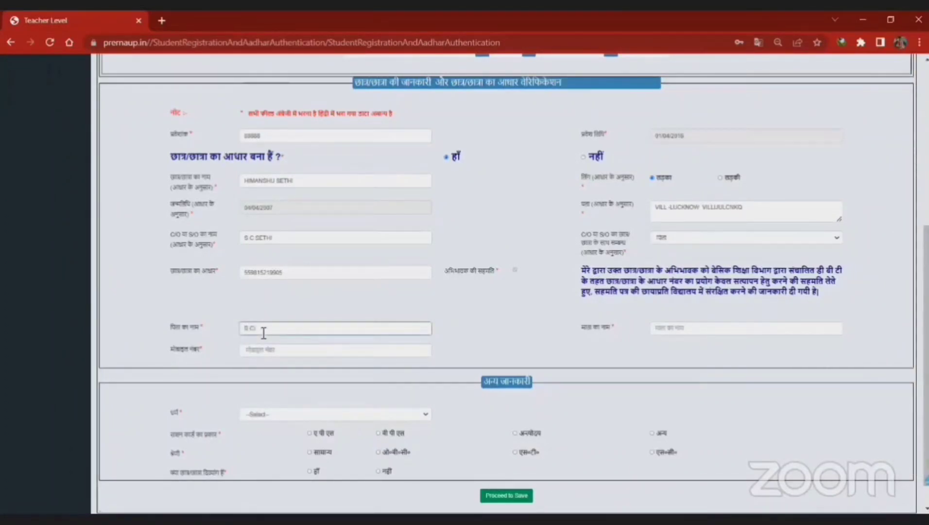
{"action": "key", "text": "Tab"}
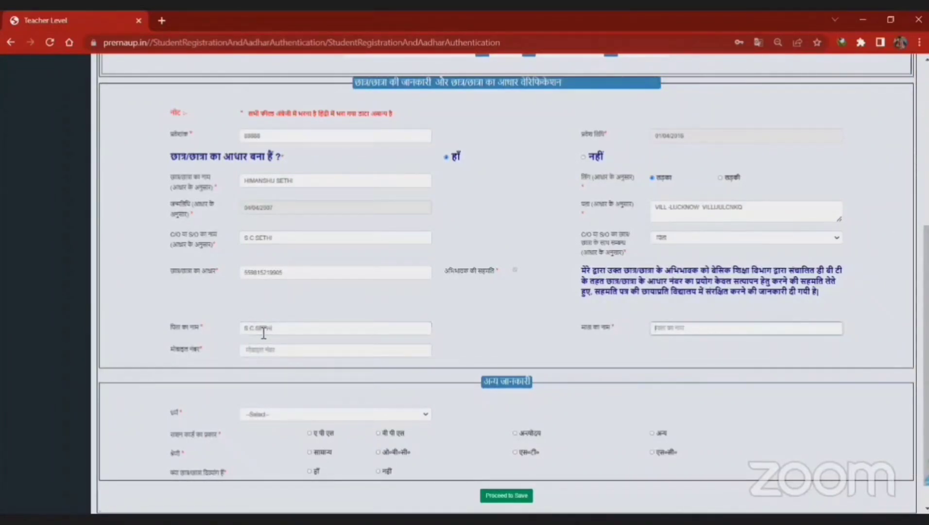
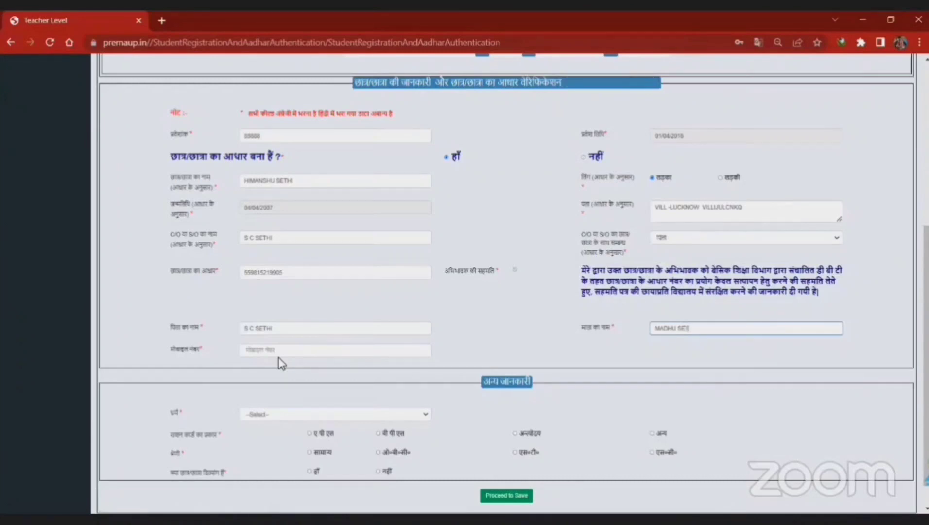
Step: Enter the student's 10-digit mobile number
{"action": "left_click", "coordinate": [266, 351]}
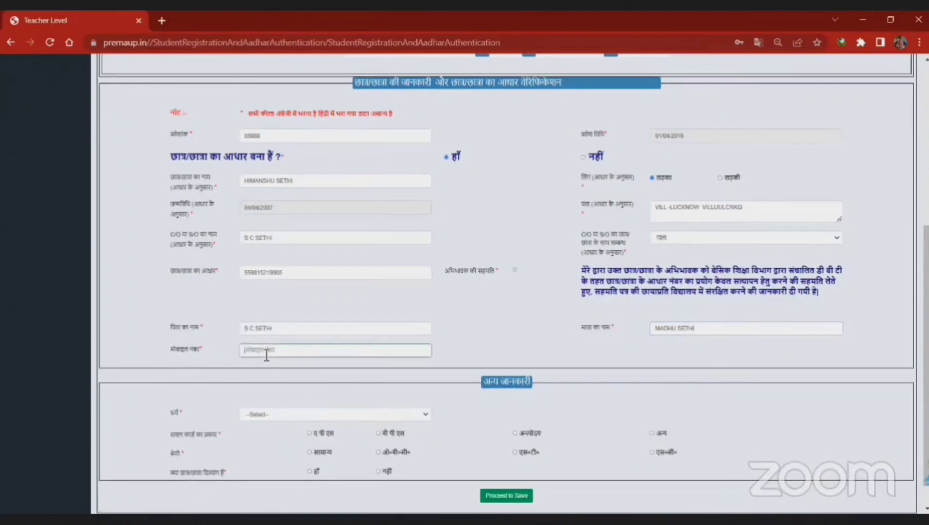
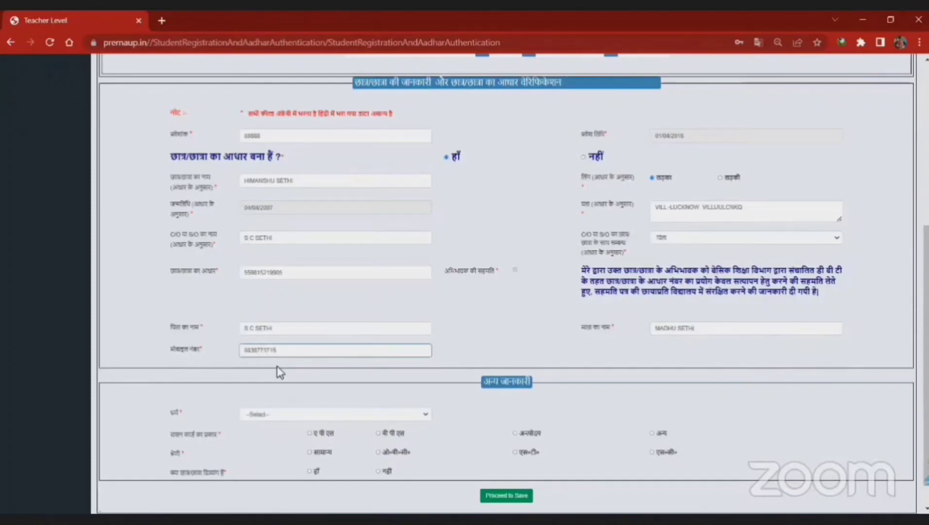
{"action": "left_click", "coordinate": [277, 366]}
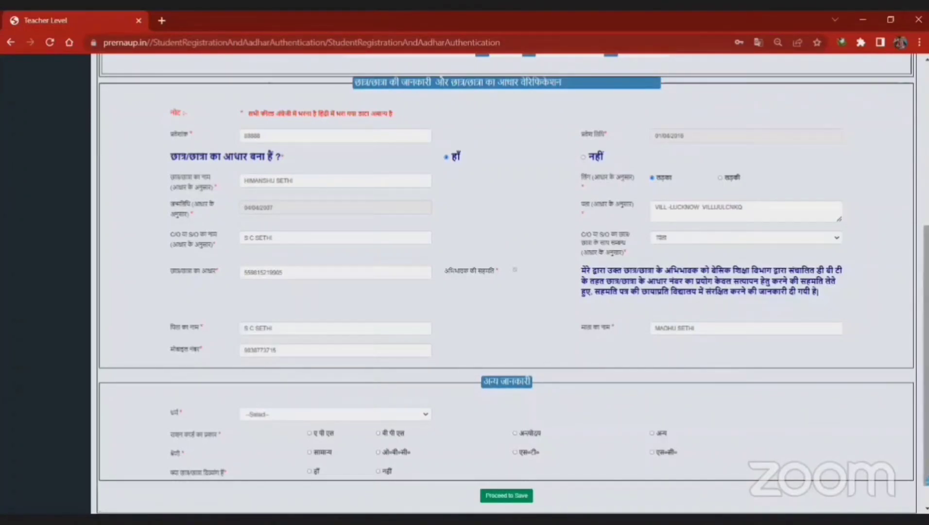
Step: Set religion Hinduism, APL ration card, सामान्य category, नहीं for the last question, then save
{"action": "scroll", "coordinate": [345, 397], "scroll_direction": "down", "scroll_amount": 1}
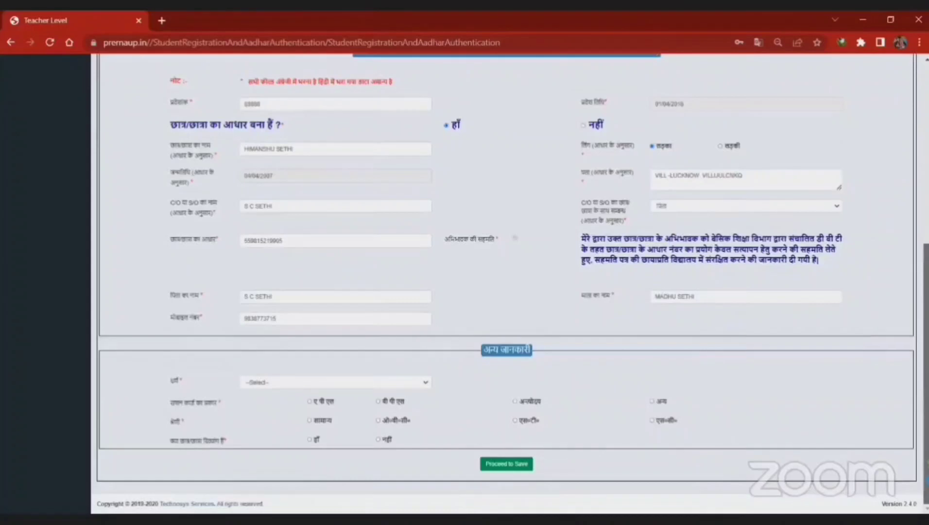
{"action": "left_click", "coordinate": [346, 386]}
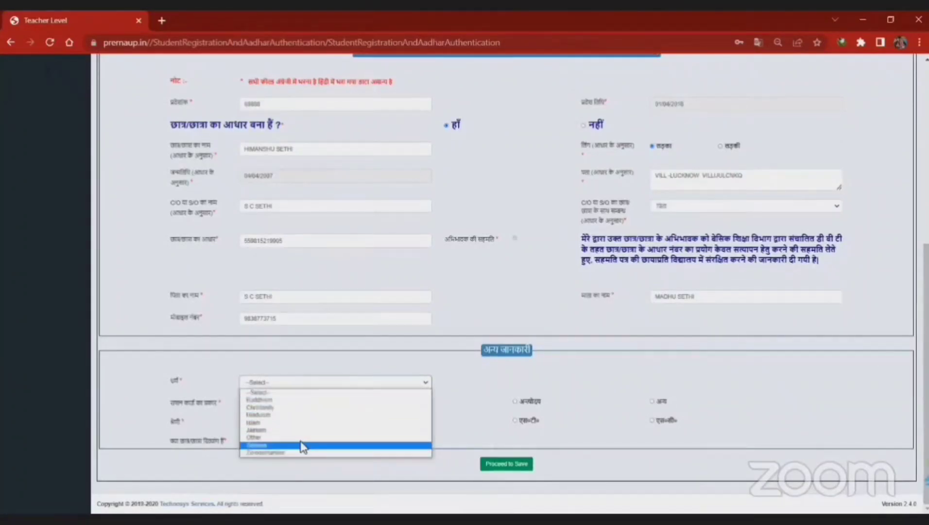
{"action": "left_click", "coordinate": [305, 415]}
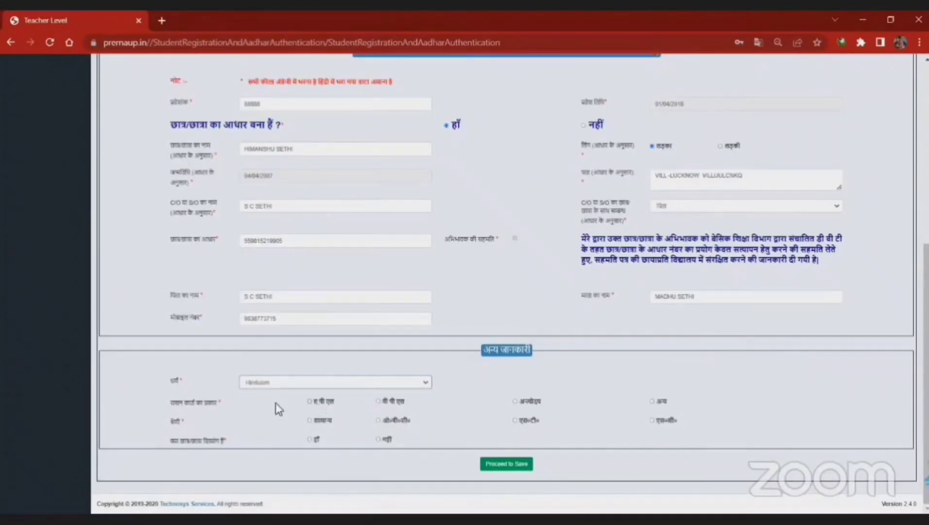
{"action": "left_click", "coordinate": [309, 402]}
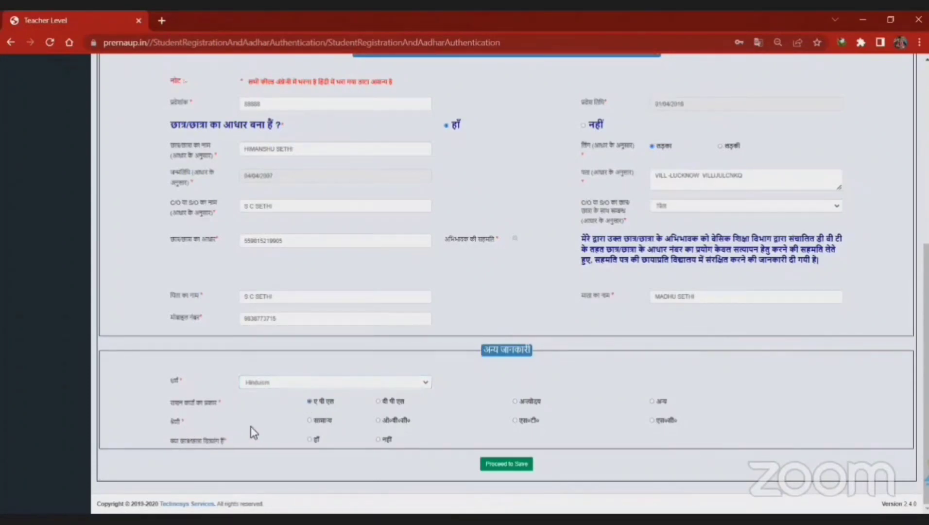
{"action": "left_click", "coordinate": [309, 420]}
{"action": "left_click", "coordinate": [378, 439]}
{"action": "left_click", "coordinate": [508, 464]}
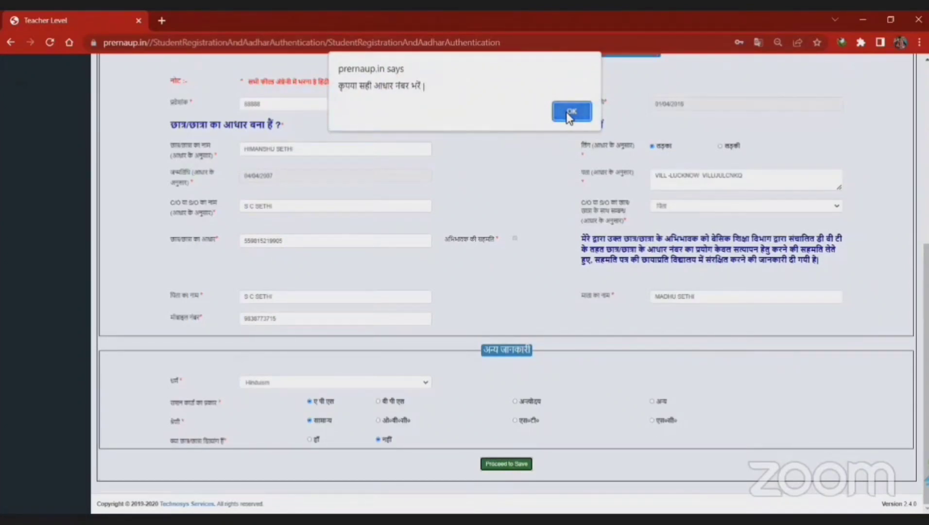
Step: Dismiss the incorrect-Aadhaar alert and replace the student's Aadhaar number with a different one
{"action": "left_click", "coordinate": [571, 113]}
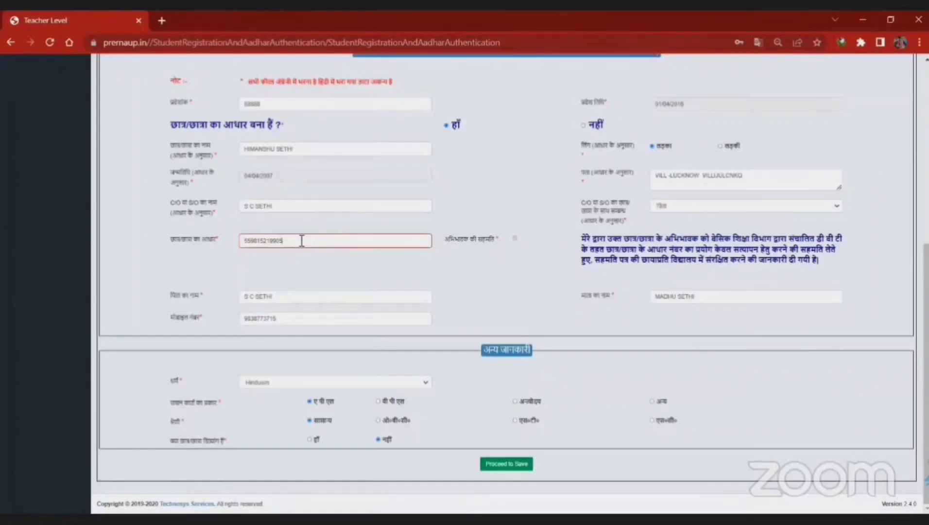
{"action": "left_click_drag", "start_coordinate": [301, 240], "coordinate": [245, 241]}
{"action": "key", "text": "BackSpace"}
{"action": "left_click", "coordinate": [408, 210]}
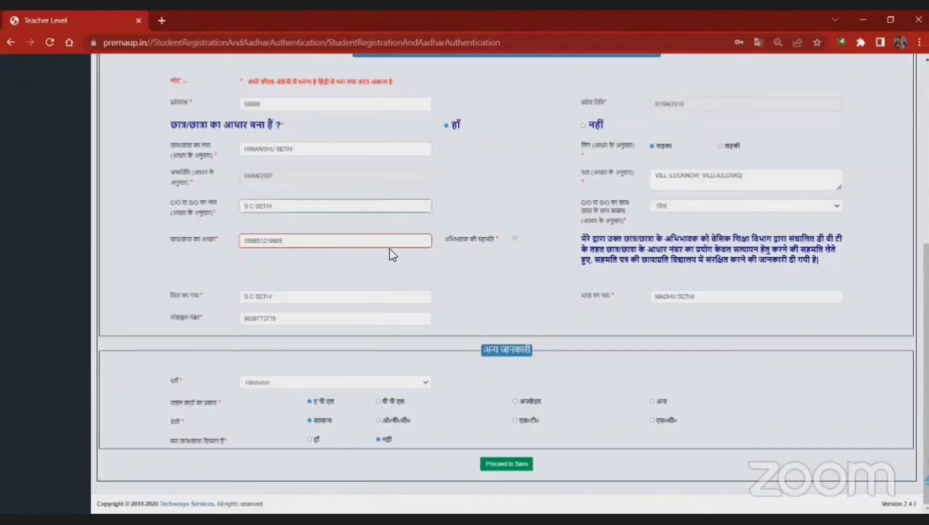
Step: Resubmit the student details with Proceed to Save
{"action": "left_click", "coordinate": [501, 464]}
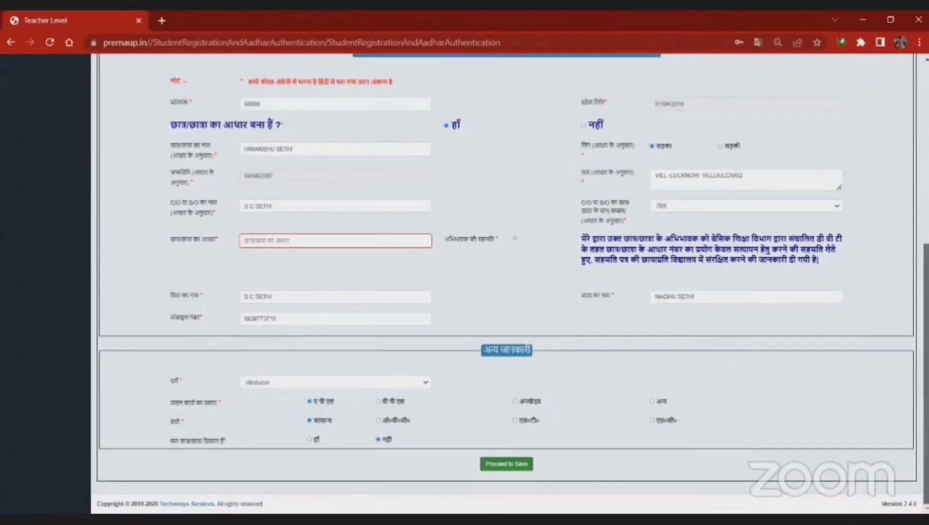
{"action": "scroll", "coordinate": [503, 316], "scroll_direction": "up", "scroll_amount": 5}
{"action": "scroll", "coordinate": [503, 292], "scroll_direction": "down", "scroll_amount": 5}
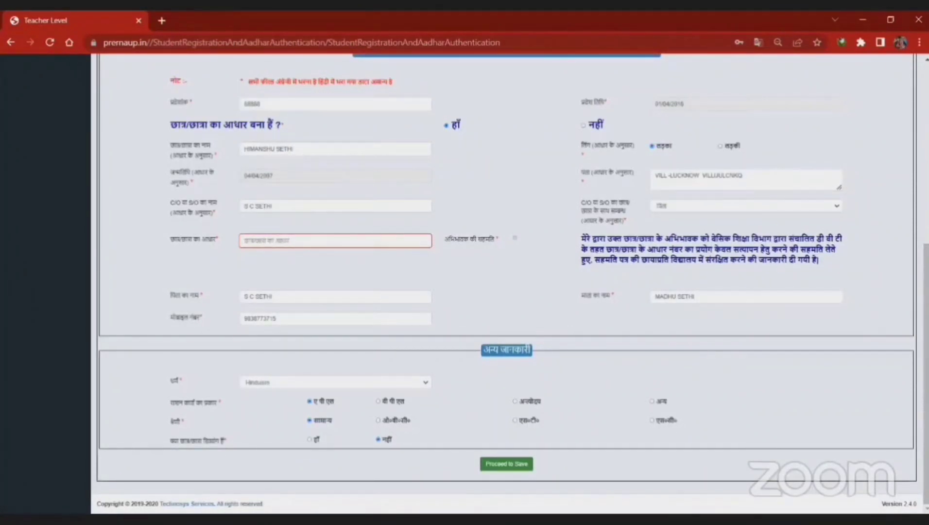
Step: Enter another Aadhaar number and save, getting a not-verified warning with 2 attempts left
{"action": "left_click", "coordinate": [507, 464]}
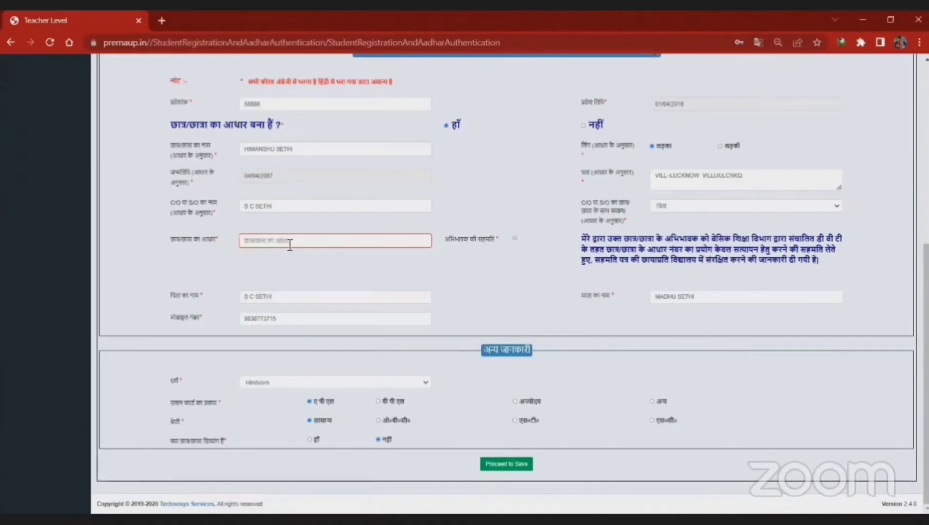
{"action": "left_click", "coordinate": [504, 464]}
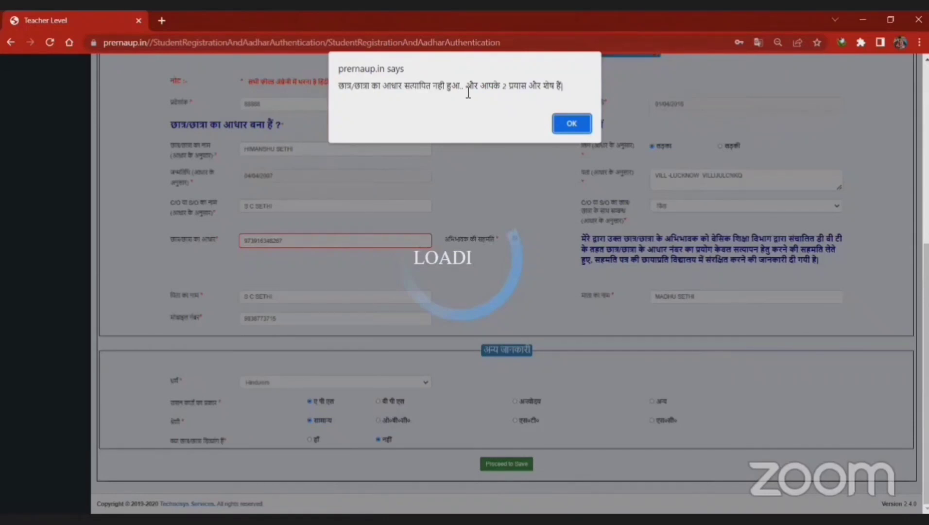
Step: Dismiss the warning and highlight the 2-attempts-remaining count and the not-verified result
{"action": "left_click", "coordinate": [568, 124]}
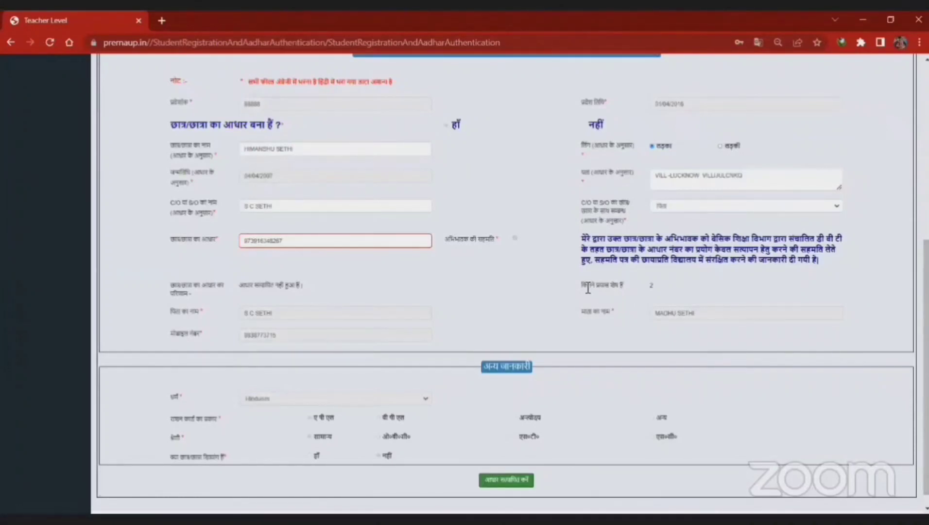
{"action": "left_click_drag", "start_coordinate": [581, 290], "coordinate": [657, 286]}
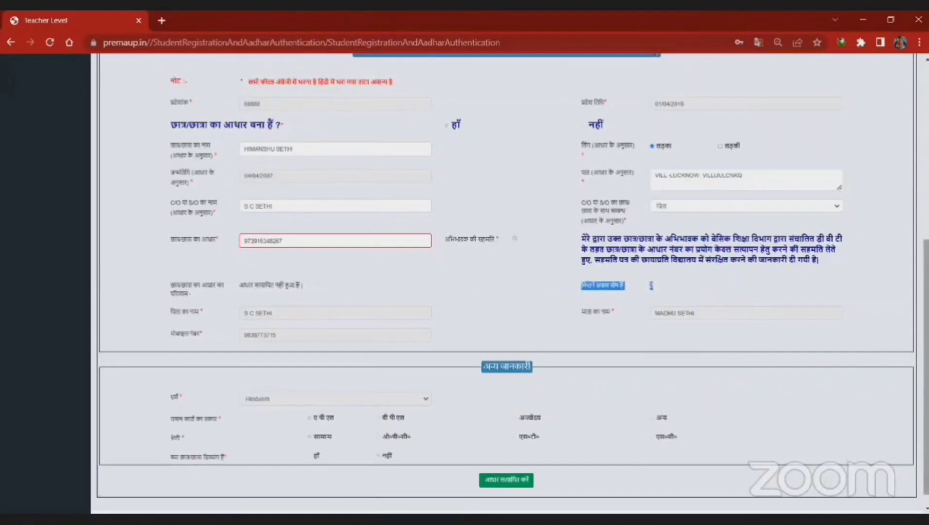
{"action": "scroll", "coordinate": [206, 283], "scroll_direction": "down", "scroll_amount": 1}
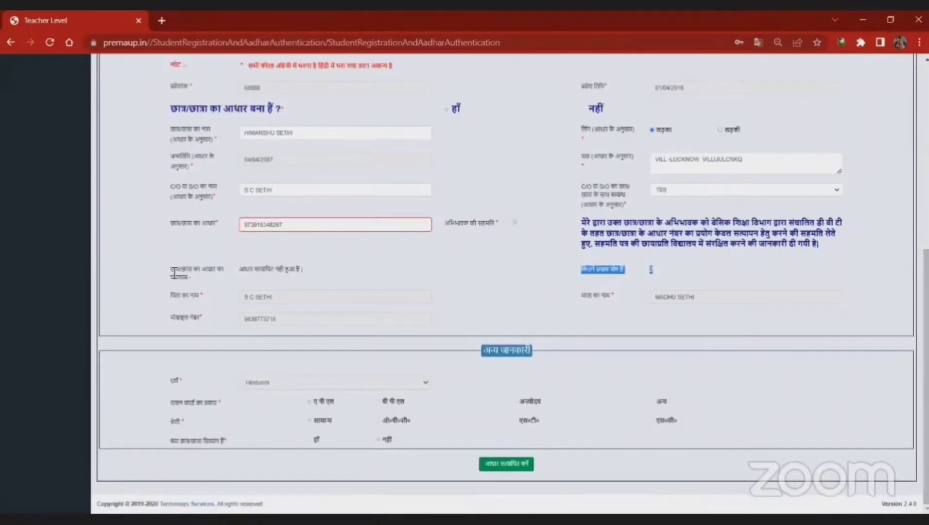
{"action": "left_click_drag", "start_coordinate": [174, 272], "coordinate": [305, 270]}
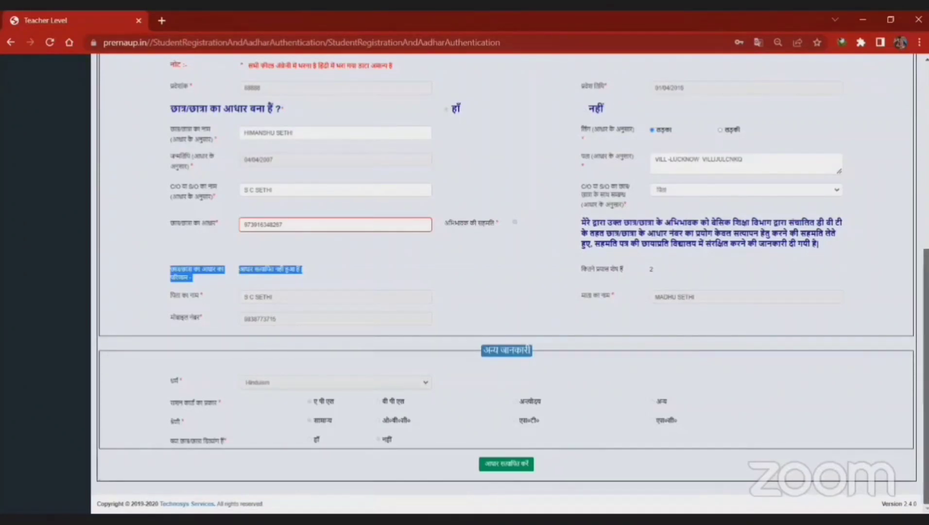
Step: Scroll through the form to review the Aadhaar not-verified result and remaining attempts
{"action": "scroll", "coordinate": [510, 285], "scroll_direction": "up", "scroll_amount": 3}
{"action": "scroll", "coordinate": [510, 285], "scroll_direction": "down", "scroll_amount": 3}
{"action": "scroll", "coordinate": [510, 285], "scroll_direction": "up", "scroll_amount": 1}
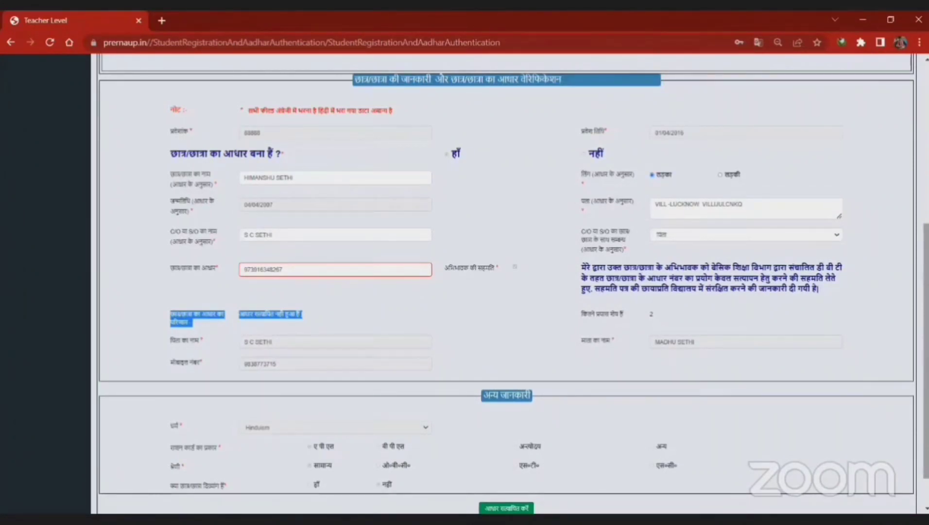
{"action": "scroll", "coordinate": [506, 282], "scroll_direction": "up", "scroll_amount": 1}
{"action": "scroll", "coordinate": [506, 282], "scroll_direction": "down", "scroll_amount": 2}
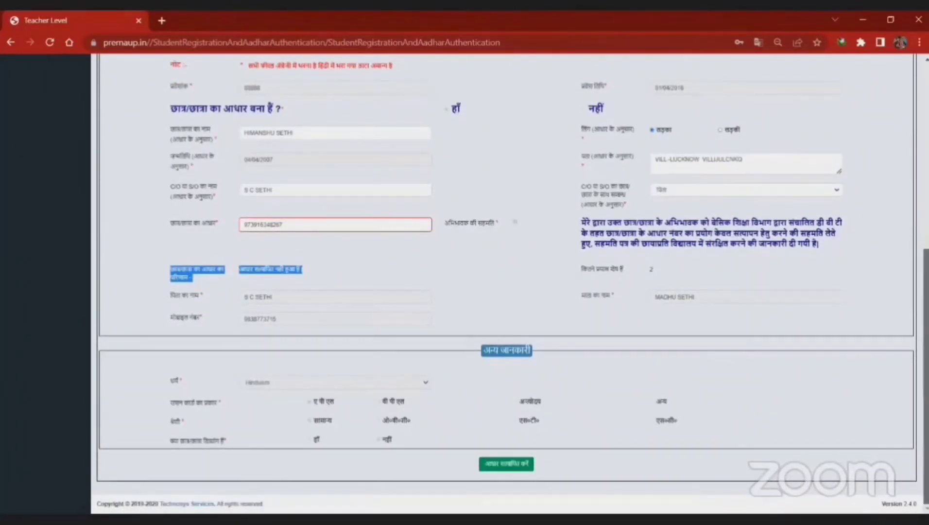
{"action": "scroll", "coordinate": [510, 284], "scroll_direction": "up", "scroll_amount": 1}
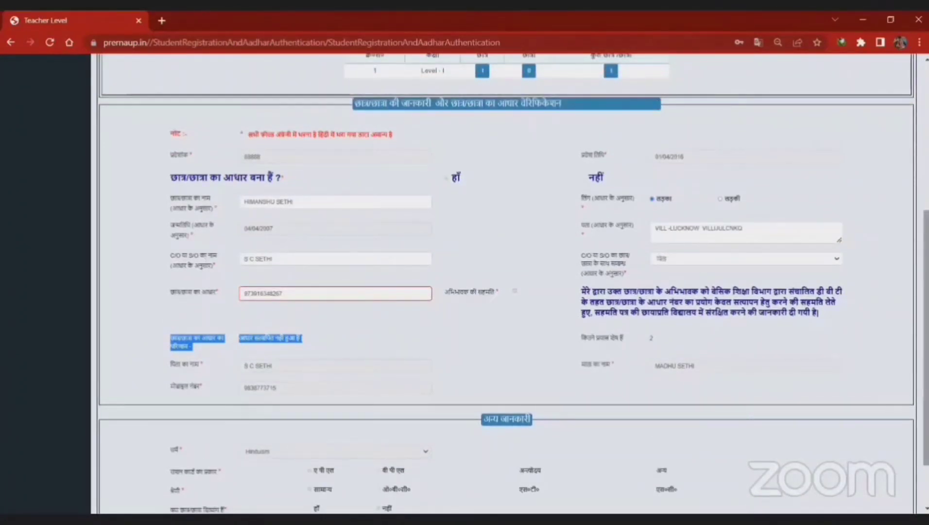
{"action": "scroll", "coordinate": [510, 285], "scroll_direction": "down", "scroll_amount": 1}
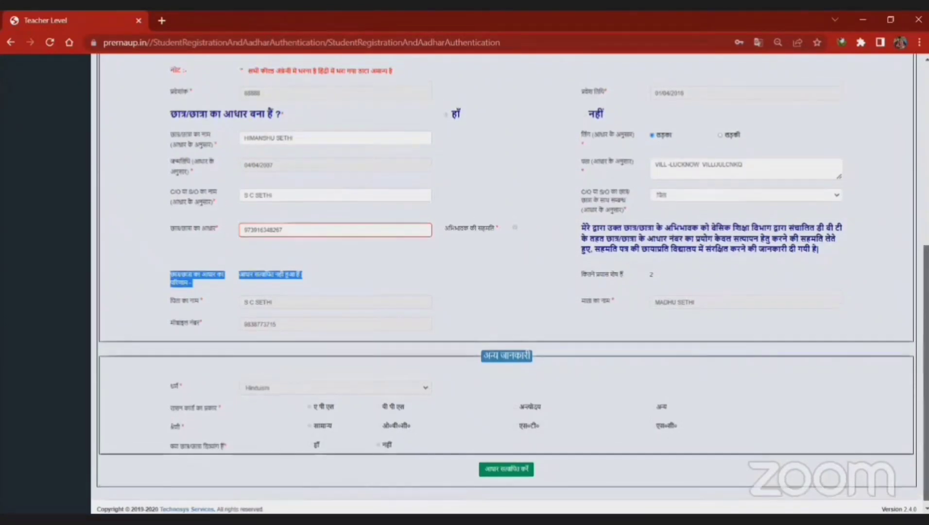
{"action": "scroll", "coordinate": [507, 286], "scroll_direction": "up", "scroll_amount": 2}
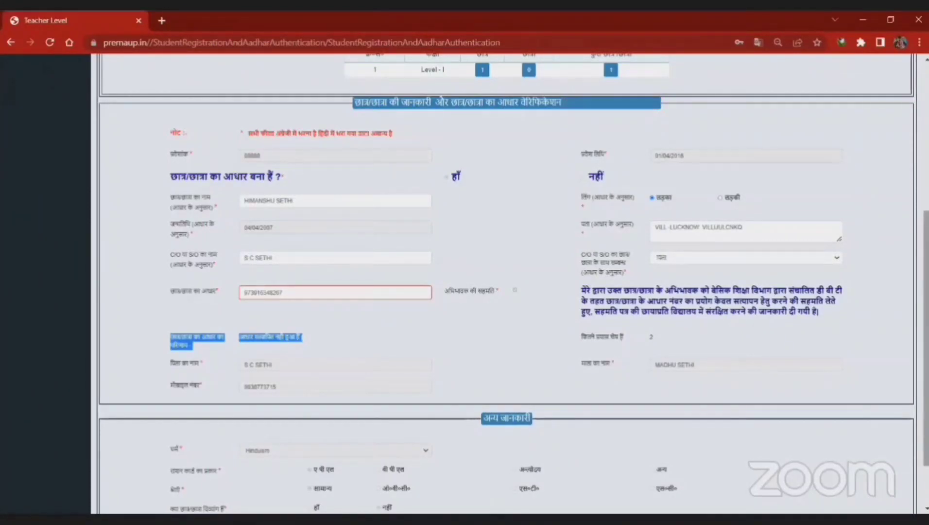
{"action": "scroll", "coordinate": [386, 279], "scroll_direction": "up", "scroll_amount": 1}
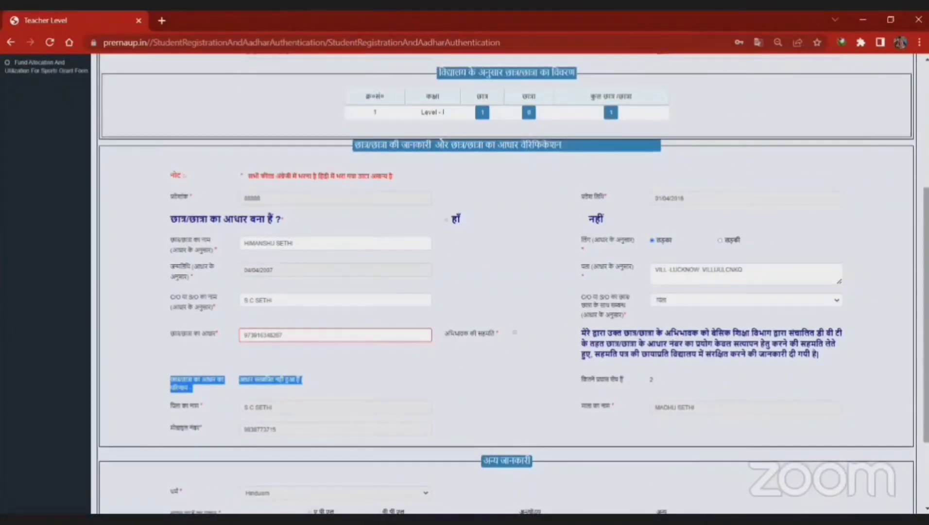
{"action": "scroll", "coordinate": [423, 349], "scroll_direction": "down", "scroll_amount": 3}
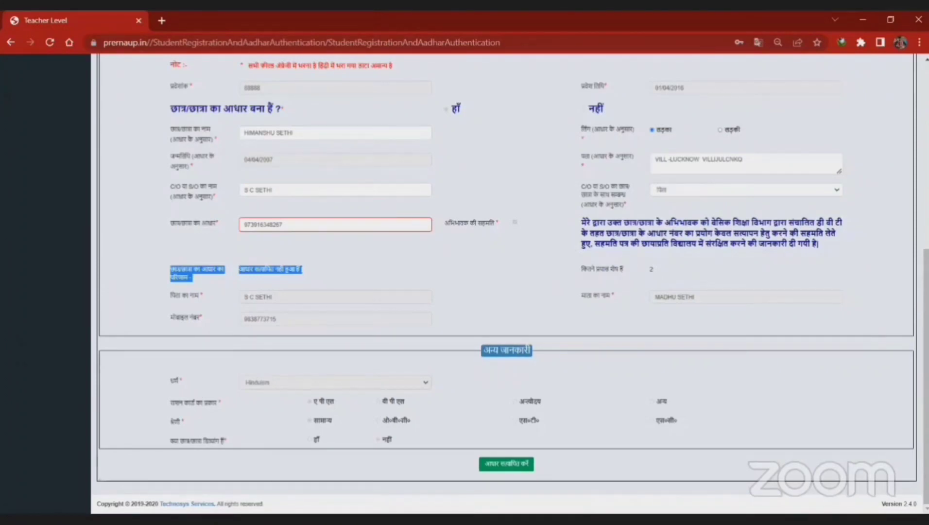
{"action": "left_click", "coordinate": [382, 170]}
{"action": "left_click", "coordinate": [383, 163]}
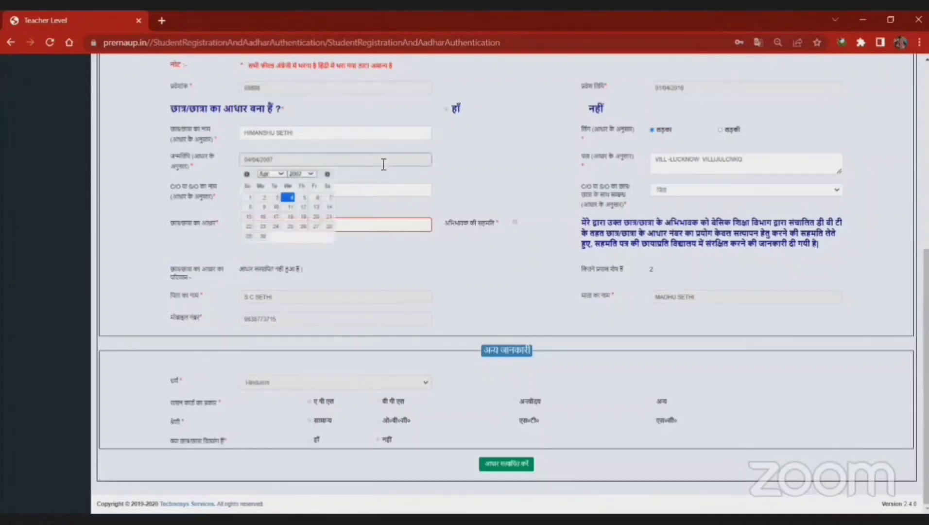
{"action": "left_click", "coordinate": [475, 167]}
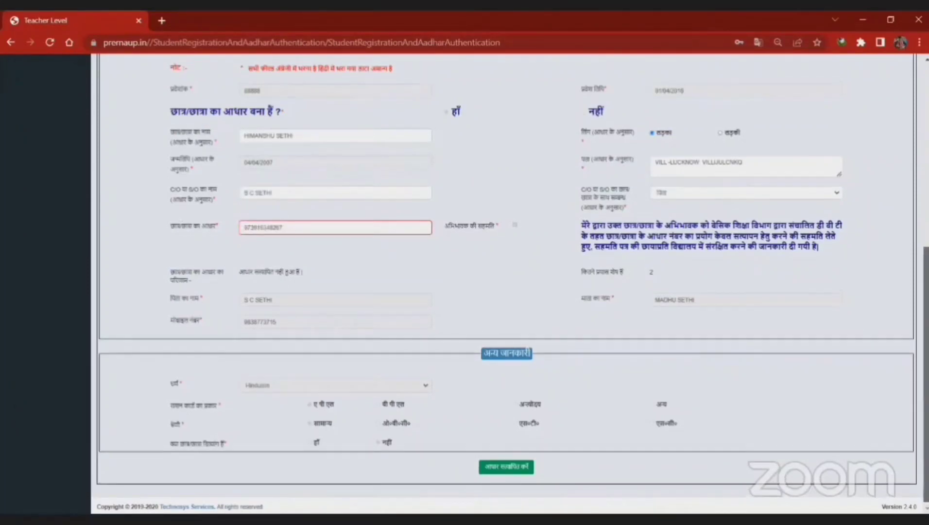
{"action": "scroll", "coordinate": [353, 233], "scroll_direction": "up", "scroll_amount": 2}
{"action": "left_click", "coordinate": [353, 233]}
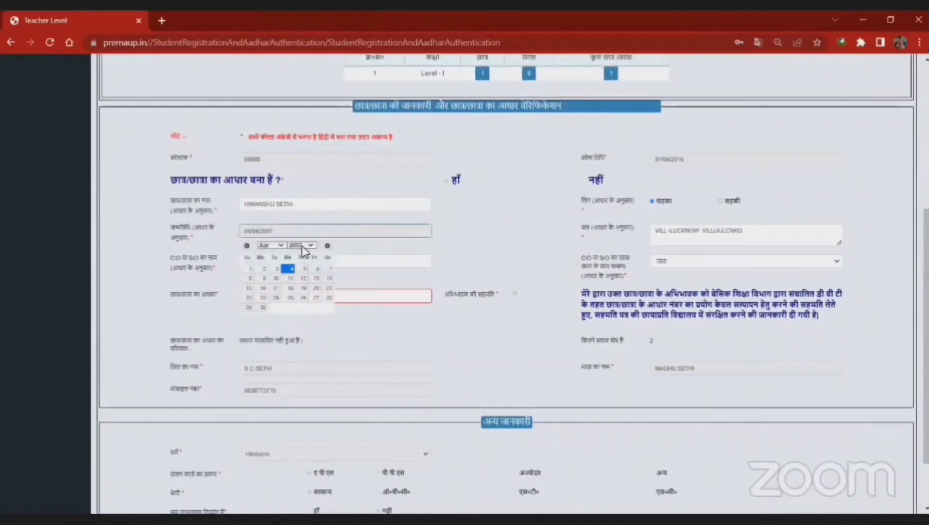
{"action": "left_click", "coordinate": [302, 246]}
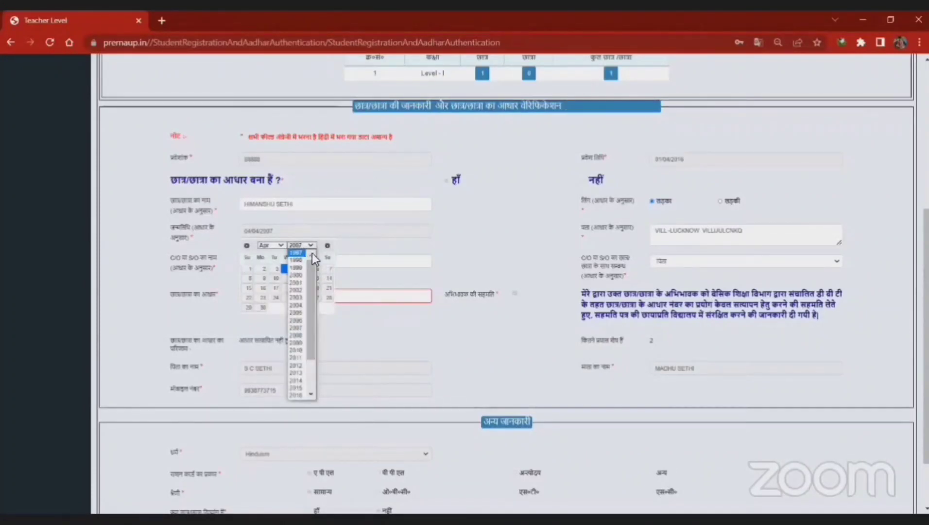
{"action": "left_click", "coordinate": [339, 223]}
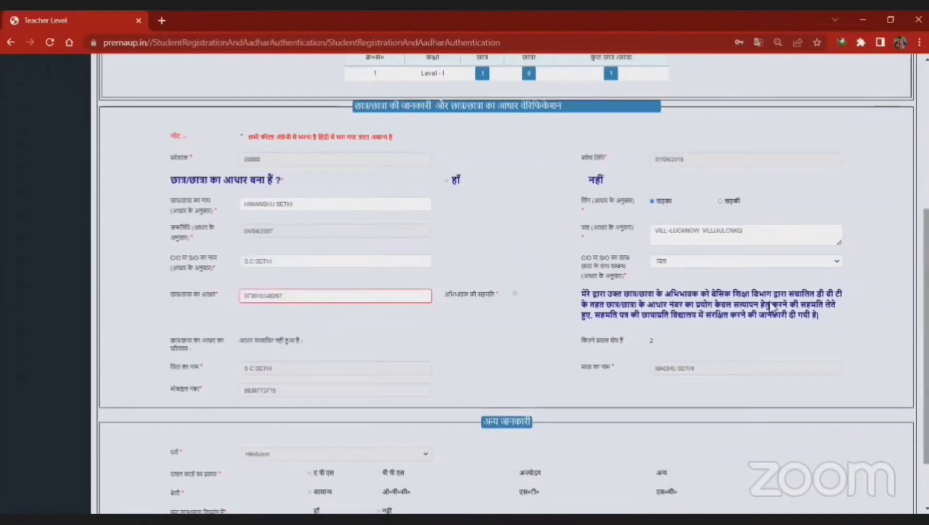
{"action": "scroll", "coordinate": [343, 225], "scroll_direction": "down", "scroll_amount": 1}
{"action": "scroll", "coordinate": [506, 284], "scroll_direction": "up", "scroll_amount": 1}
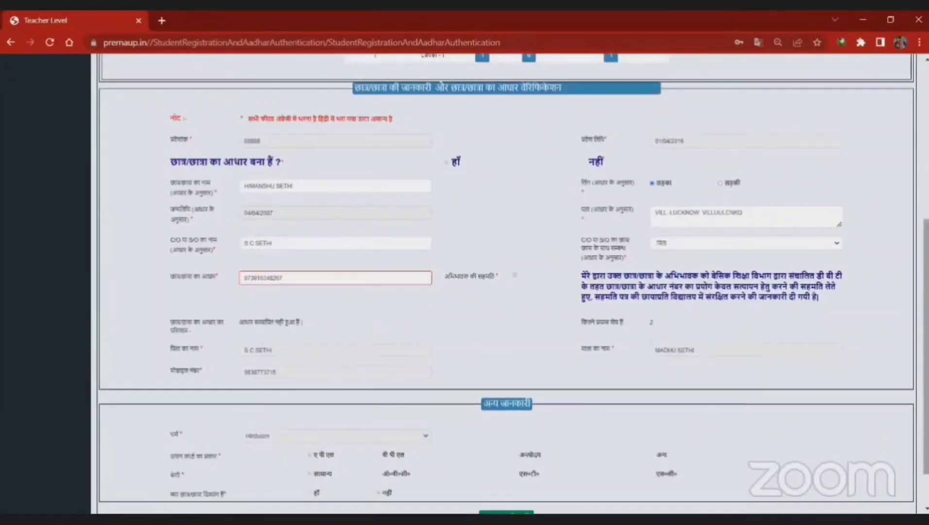
{"action": "scroll", "coordinate": [506, 283], "scroll_direction": "down", "scroll_amount": 1}
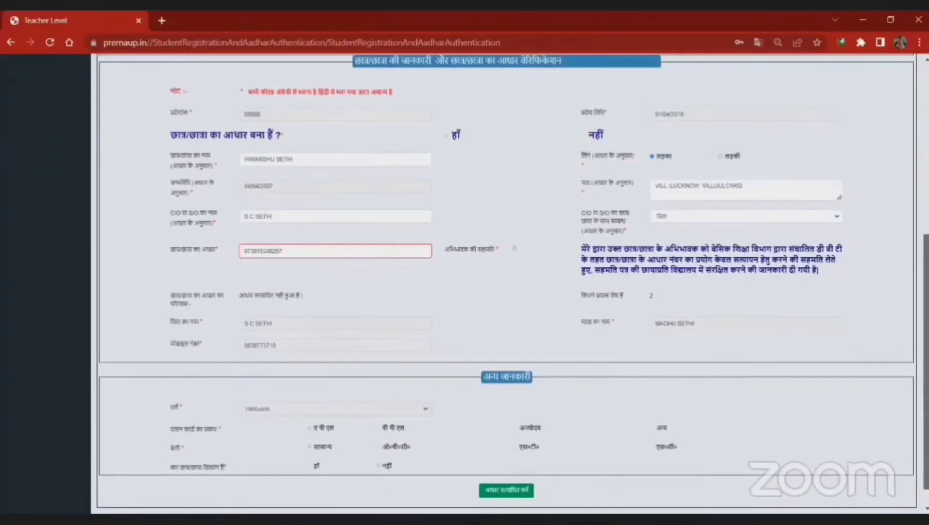
{"action": "scroll", "coordinate": [712, 191], "scroll_direction": "down", "scroll_amount": 1}
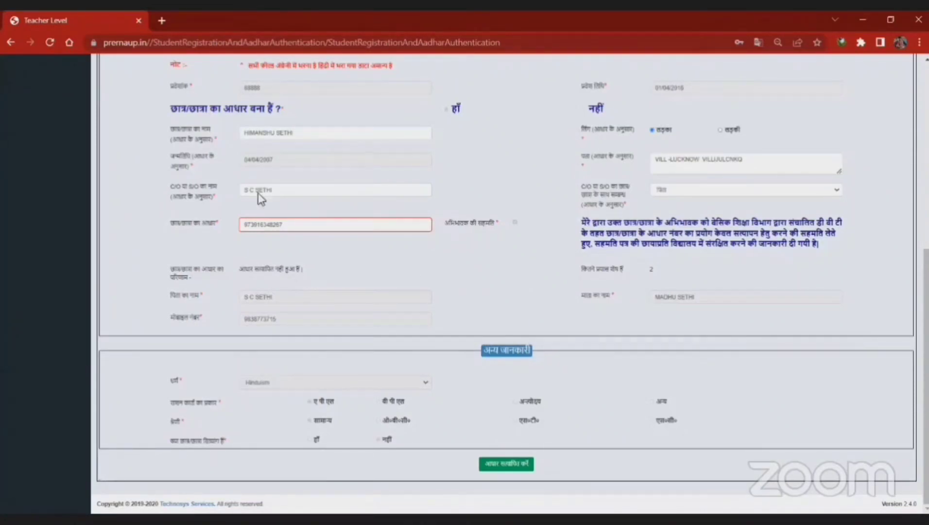
{"action": "left_click", "coordinate": [326, 230]}
{"action": "left_click", "coordinate": [324, 161]}
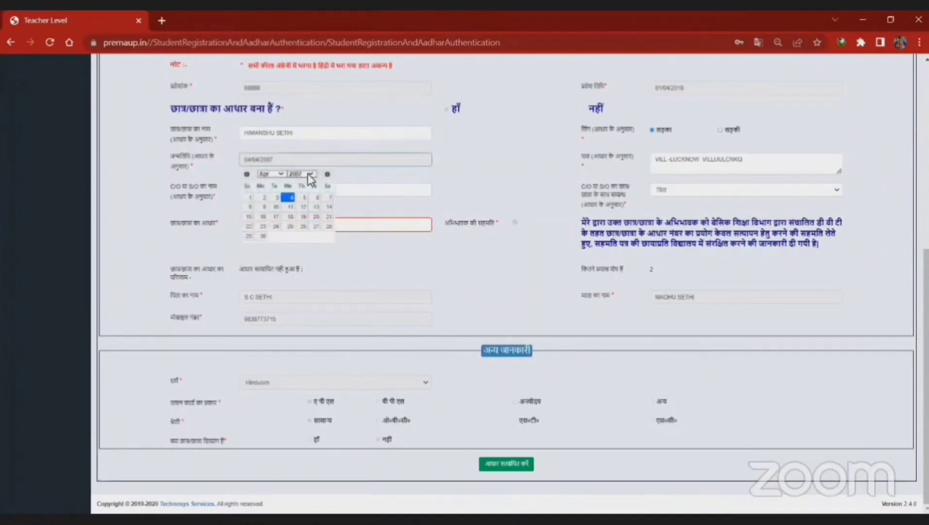
{"action": "left_click", "coordinate": [307, 173]}
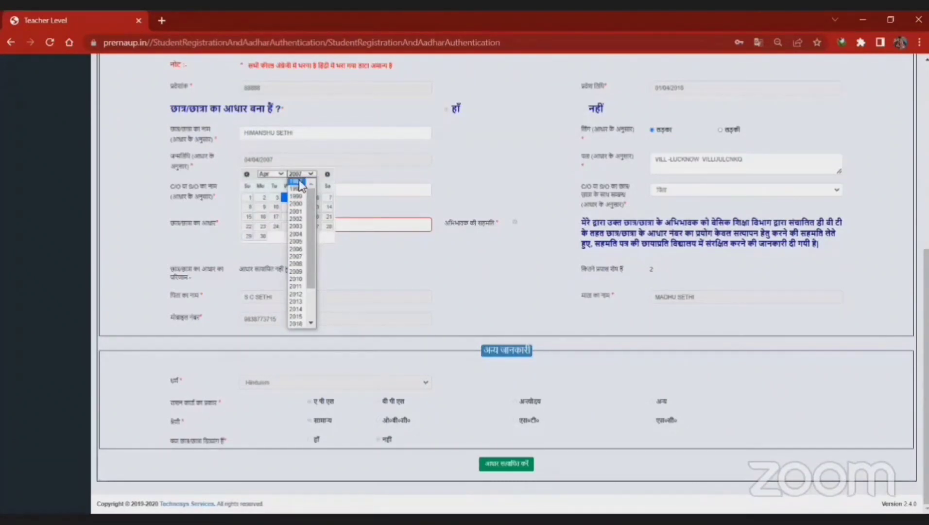
{"action": "left_click_drag", "start_coordinate": [313, 204], "coordinate": [317, 287]}
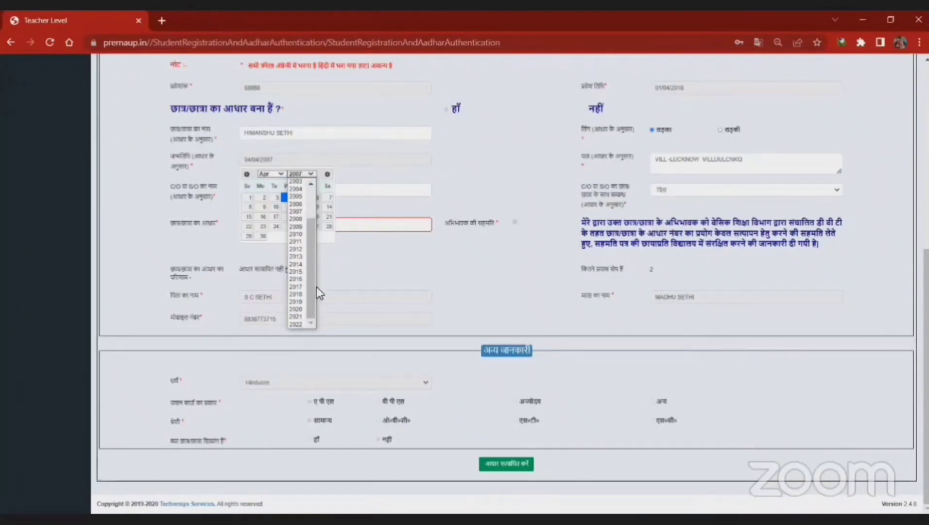
{"action": "left_click", "coordinate": [355, 266]}
{"action": "left_click", "coordinate": [295, 164]}
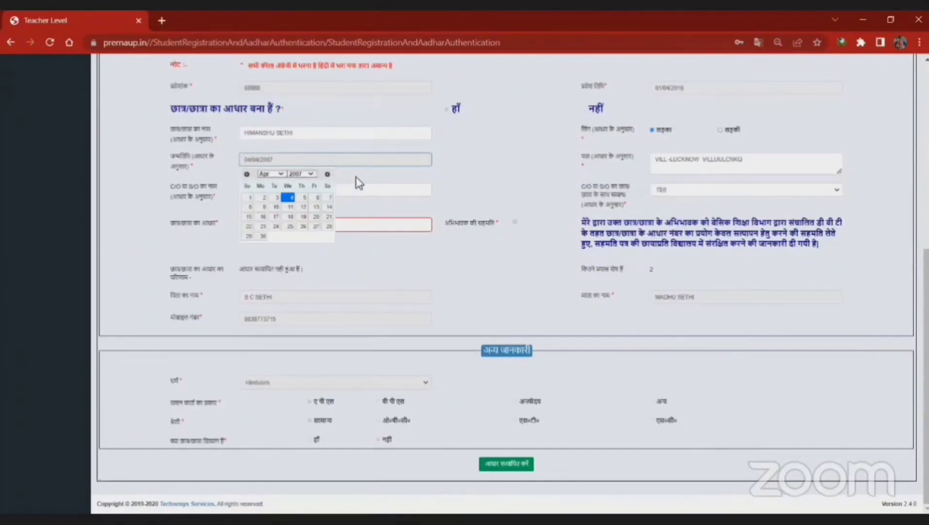
{"action": "left_click", "coordinate": [368, 173]}
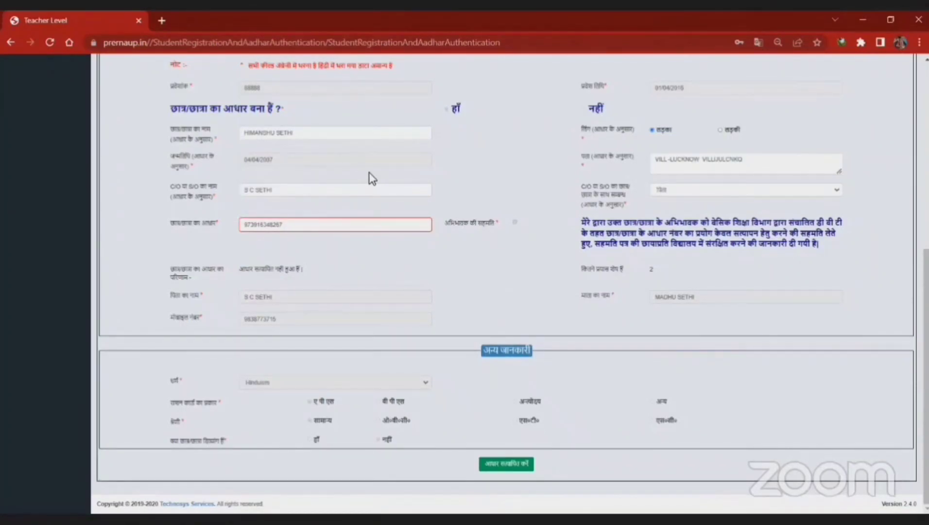
Step: Replace the old student name with the new student's full name as per Aadhaar
{"action": "left_click_drag", "start_coordinate": [317, 135], "coordinate": [176, 123]}
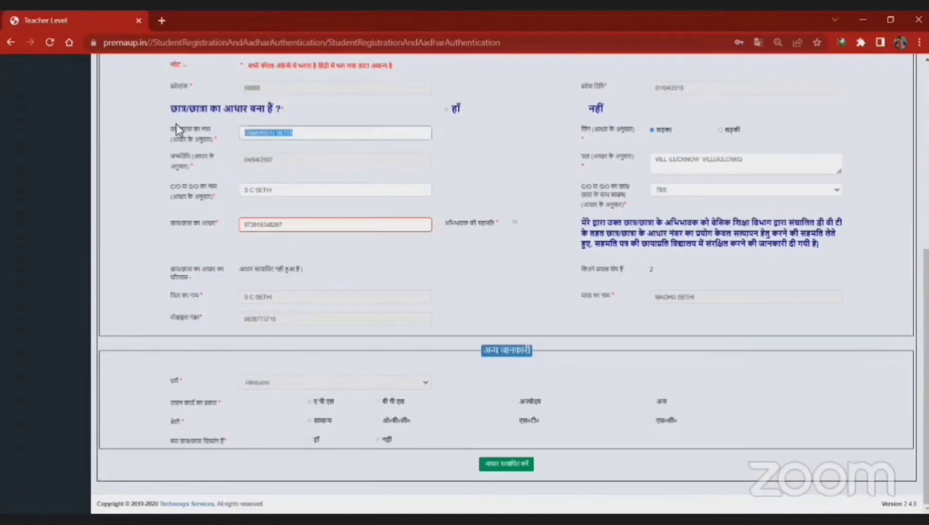
{"action": "key", "text": "Tab"}
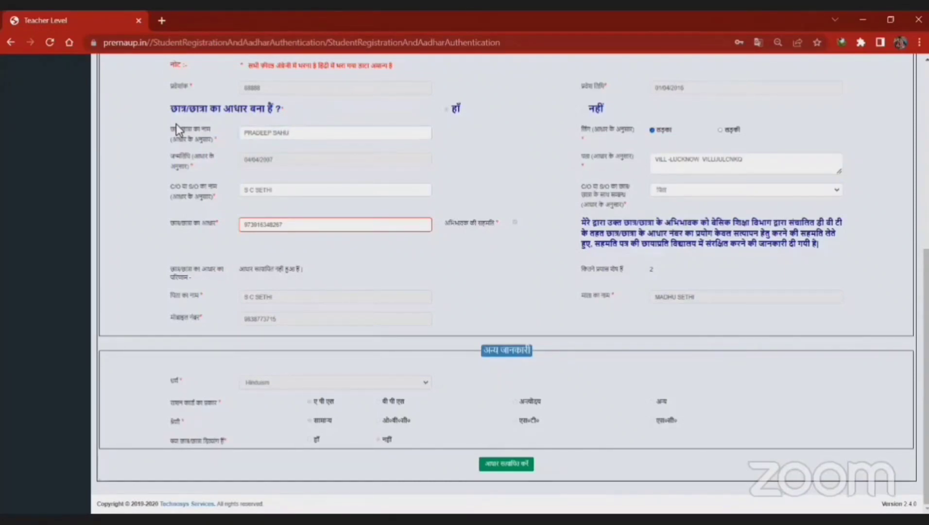
{"action": "key", "text": "Tab"}
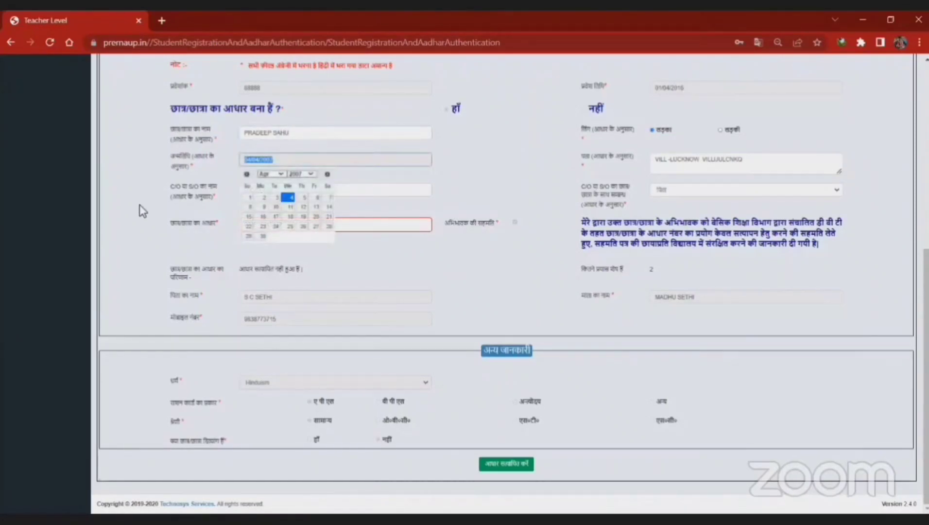
Step: Pick 10 January 1997 as the birth date in the calendar
{"action": "left_click", "coordinate": [305, 173]}
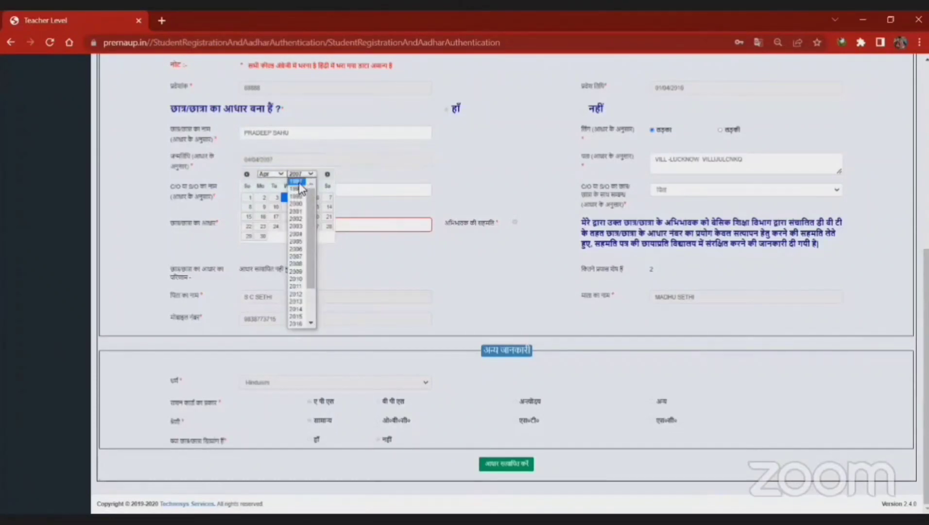
{"action": "left_click", "coordinate": [298, 182]}
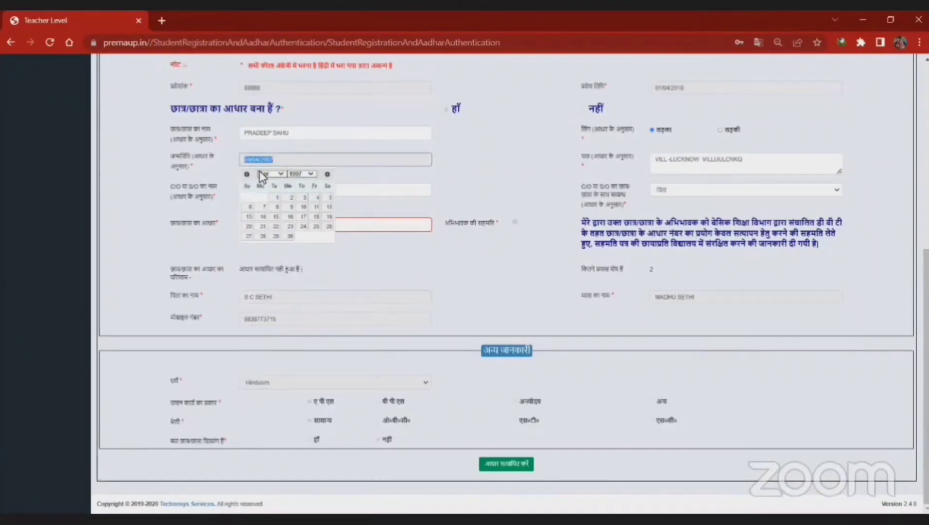
{"action": "left_click", "coordinate": [260, 172]}
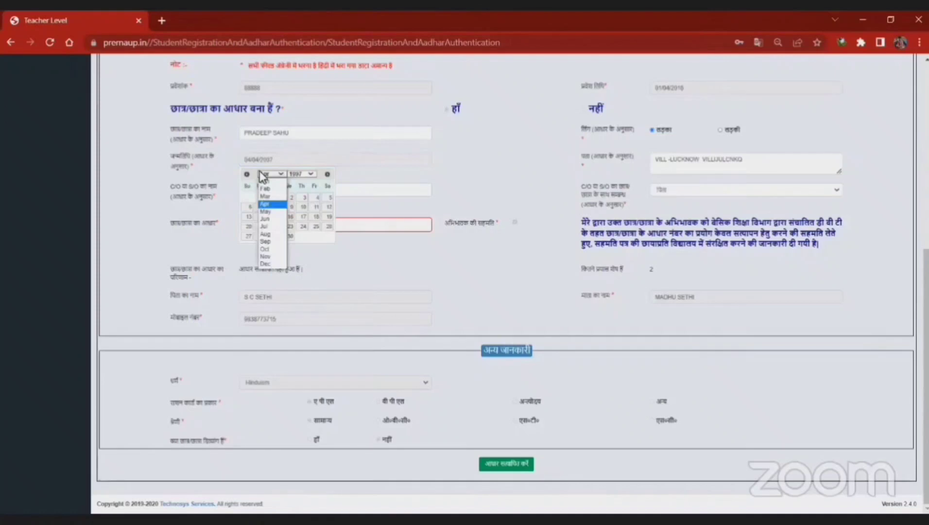
{"action": "left_click", "coordinate": [283, 251]}
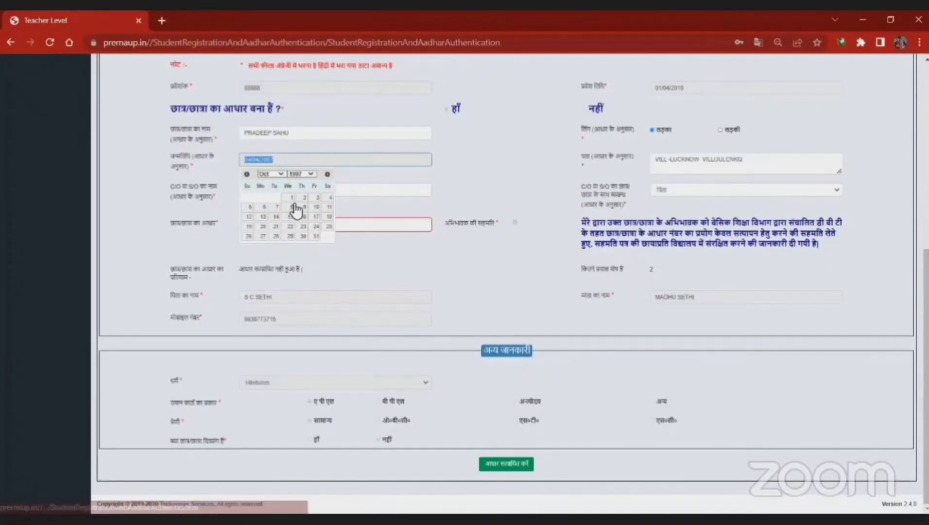
{"action": "left_click", "coordinate": [277, 174]}
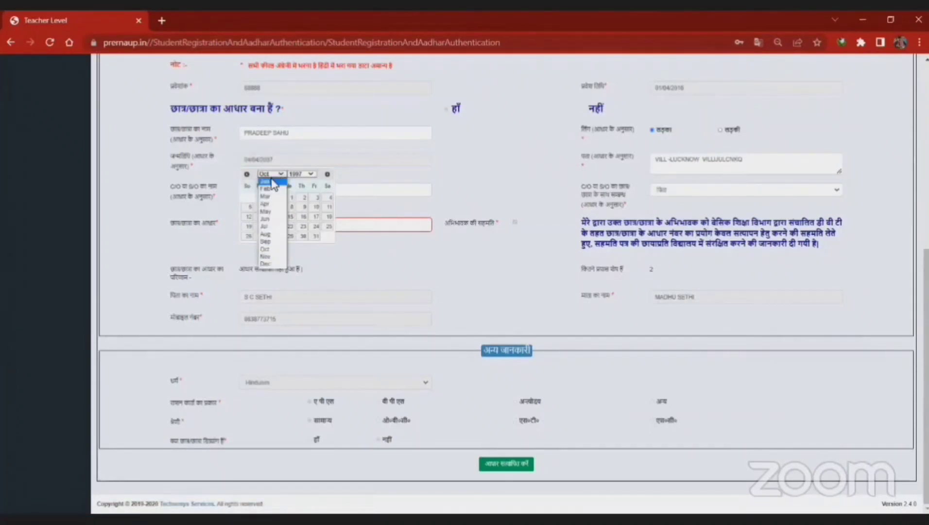
{"action": "left_click", "coordinate": [272, 180]}
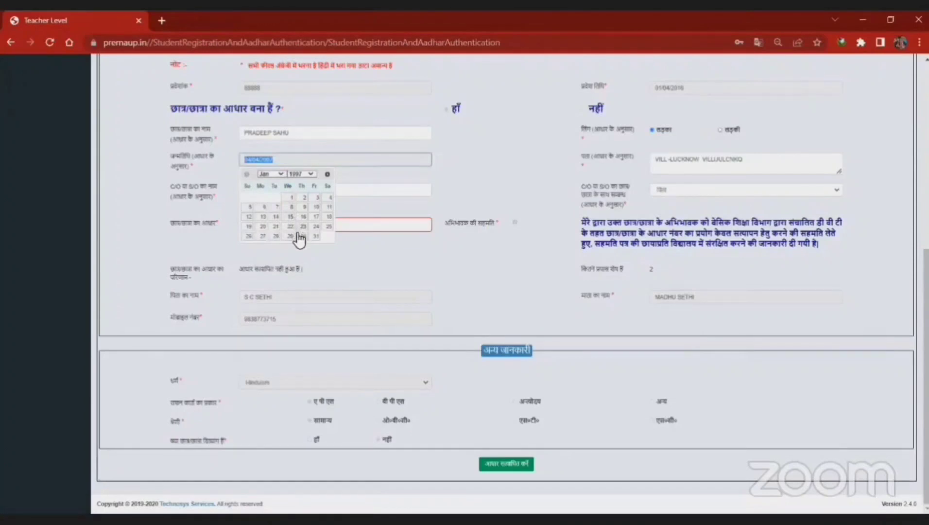
{"action": "left_click", "coordinate": [316, 207]}
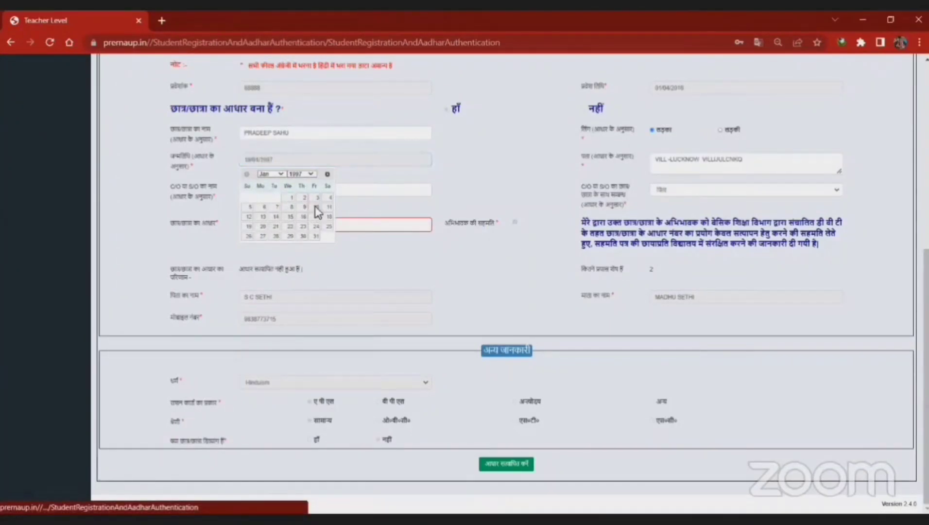
Step: Correct the birth date to 10/01/2000 and erase the old C/O or S/O name
{"action": "left_click", "coordinate": [292, 159]}
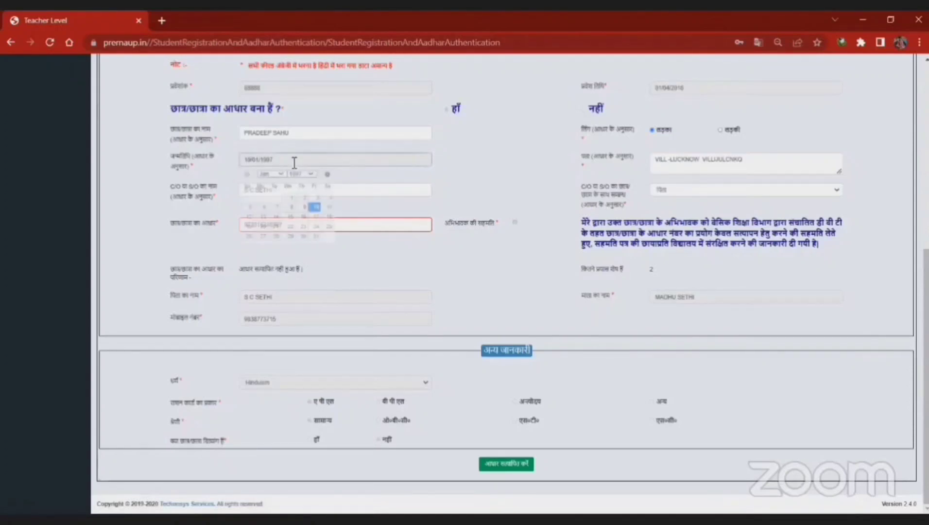
{"action": "left_click", "coordinate": [301, 173]}
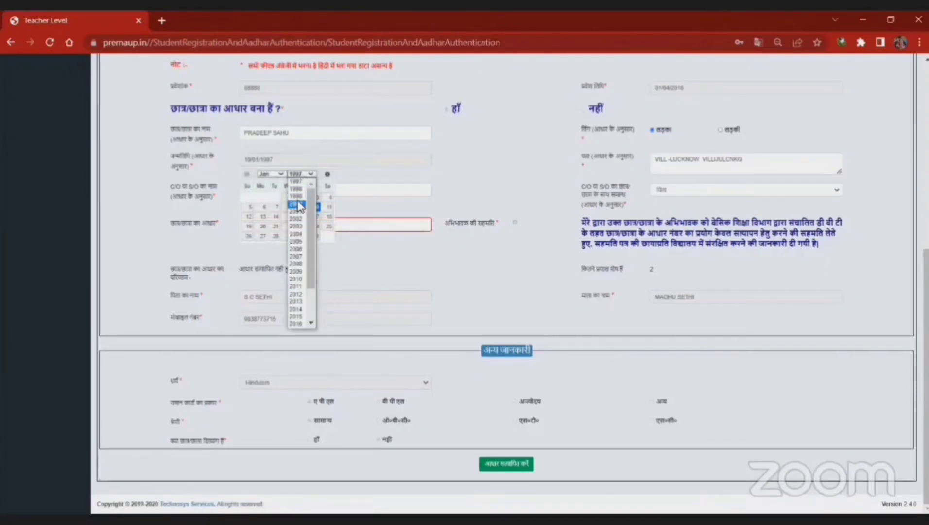
{"action": "left_click", "coordinate": [298, 205]}
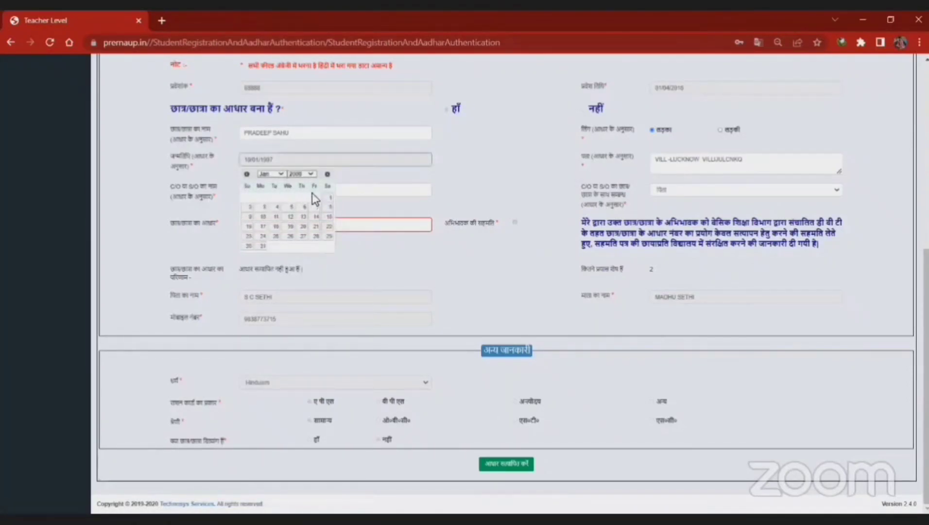
{"action": "left_click", "coordinate": [261, 217]}
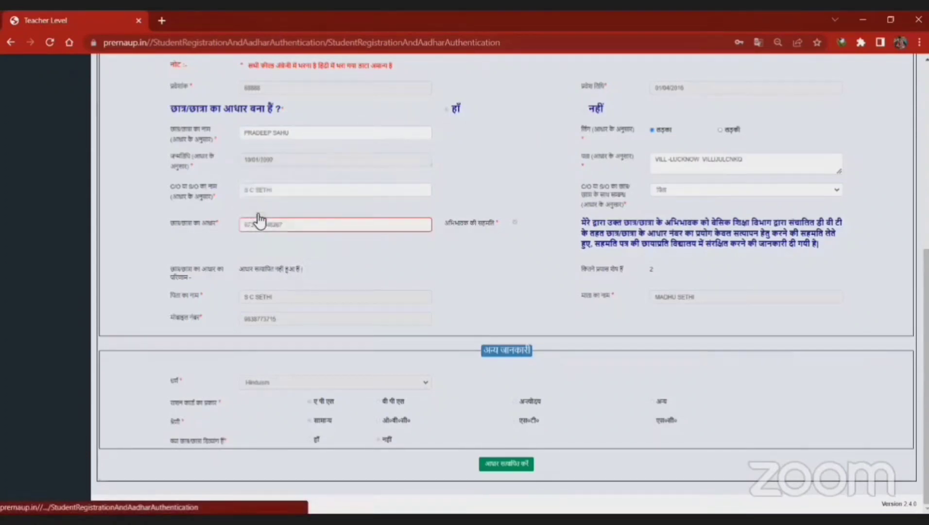
{"action": "left_click", "coordinate": [300, 195]}
{"action": "key", "text": "BackSpace"}
{"action": "key", "text": "BackSpace"}
{"action": "key", "text": "BackSpace"}
{"action": "key", "text": "BackSpace"}
{"action": "key", "text": "BackSpace"}
{"action": "key", "text": "BackSpace"}
{"action": "key", "text": "BackSpace"}
{"action": "key", "text": "BackSpace"}
{"action": "key", "text": "BackSpace"}
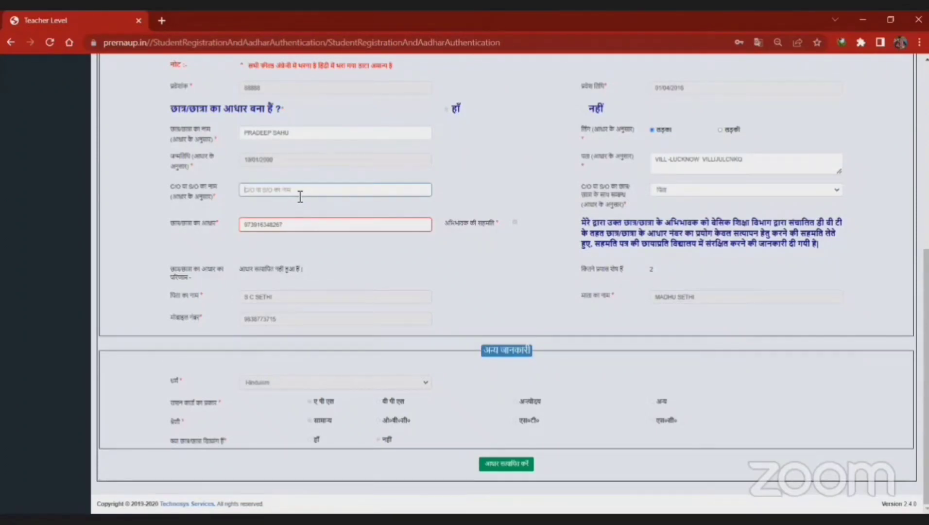
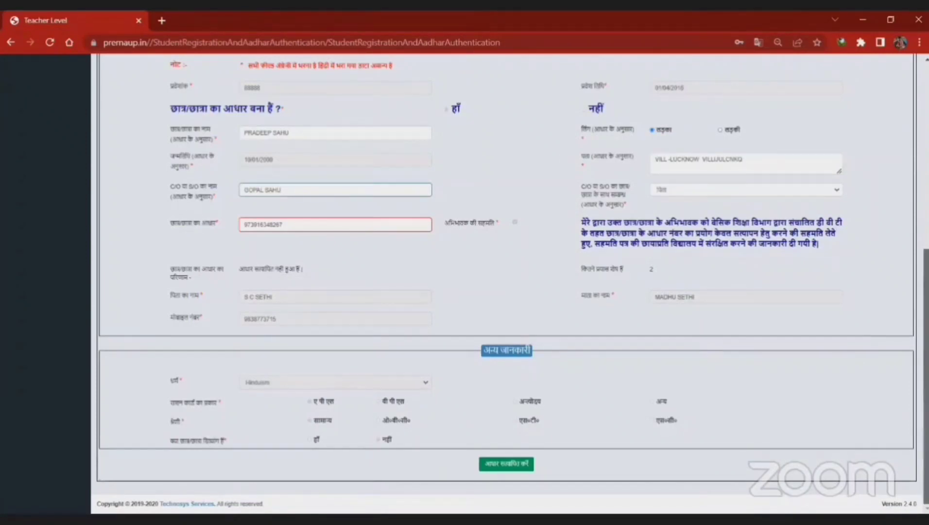
Step: Enter the new guardian's C/O name and replace the student's Aadhaar number with the new one
{"action": "left_click_drag", "start_coordinate": [305, 223], "coordinate": [228, 234]}
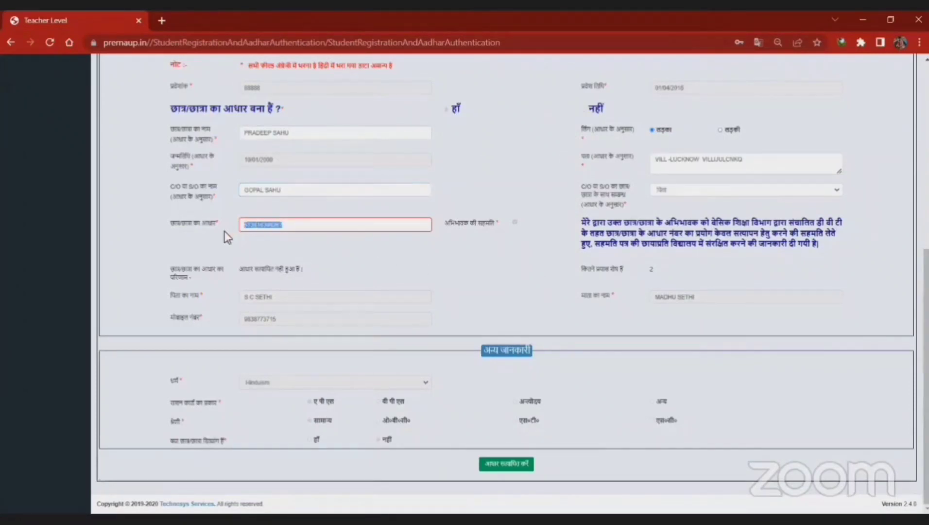
{"action": "key", "text": "BackSpace"}
Step: Submit the new student Aadhaar number for verification and acknowledge the success alert
{"action": "left_click", "coordinate": [507, 467]}
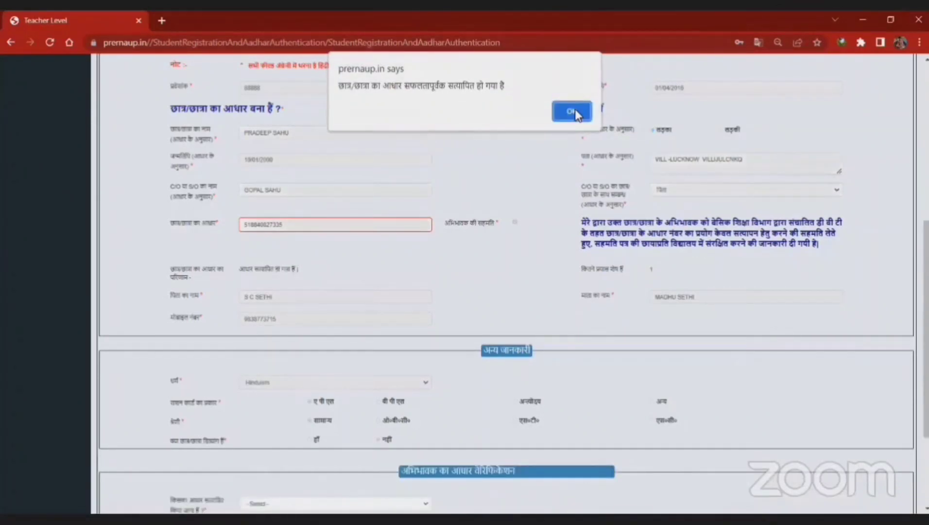
{"action": "left_click", "coordinate": [573, 110]}
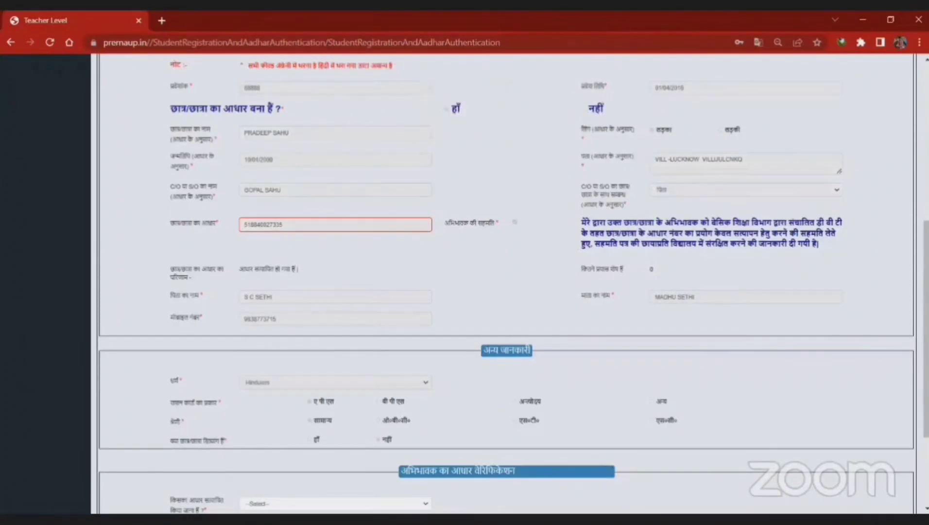
{"action": "left_click_drag", "start_coordinate": [926, 243], "coordinate": [926, 220]}
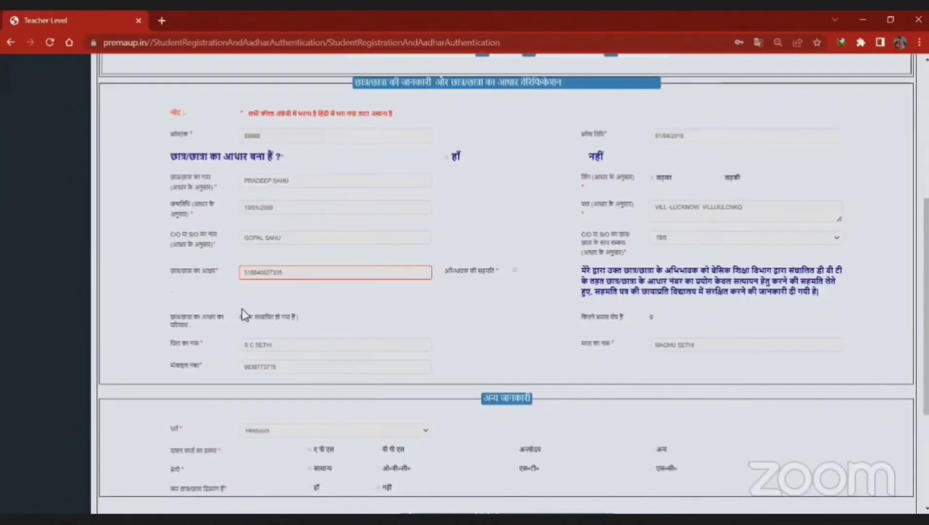
{"action": "left_click_drag", "start_coordinate": [239, 316], "coordinate": [298, 318]}
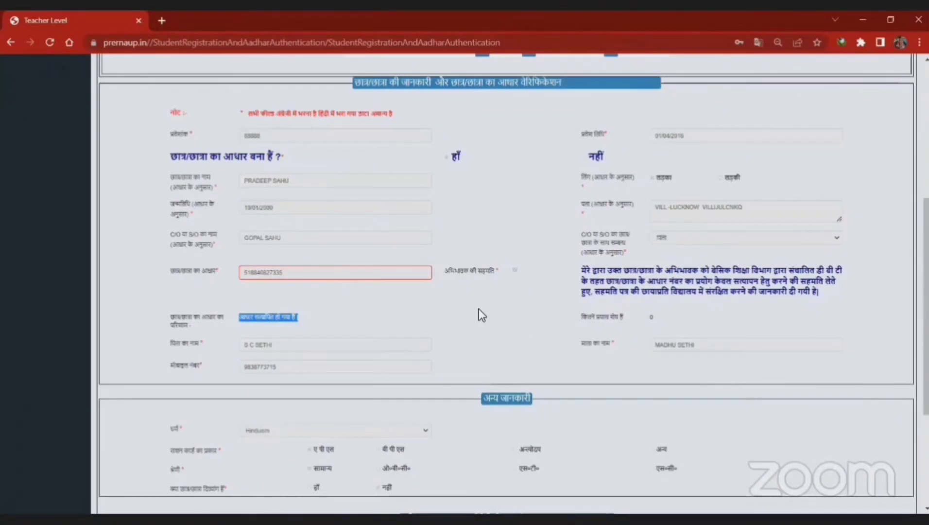
{"action": "scroll", "coordinate": [584, 297], "scroll_direction": "down", "scroll_amount": 4}
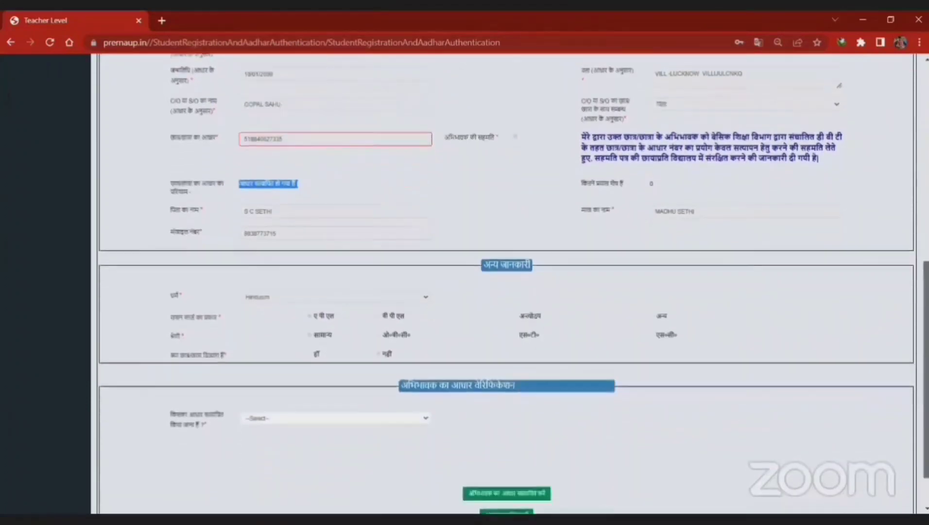
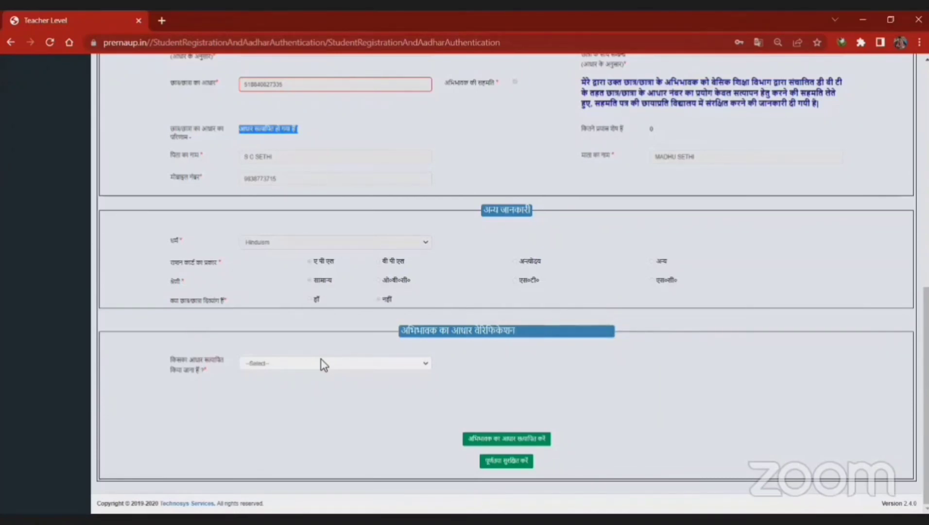
Step: Verify अन्य's Aadhaar with the reason that neither parent is alive, answering हाँ for the certificate
{"action": "left_click", "coordinate": [320, 363]}
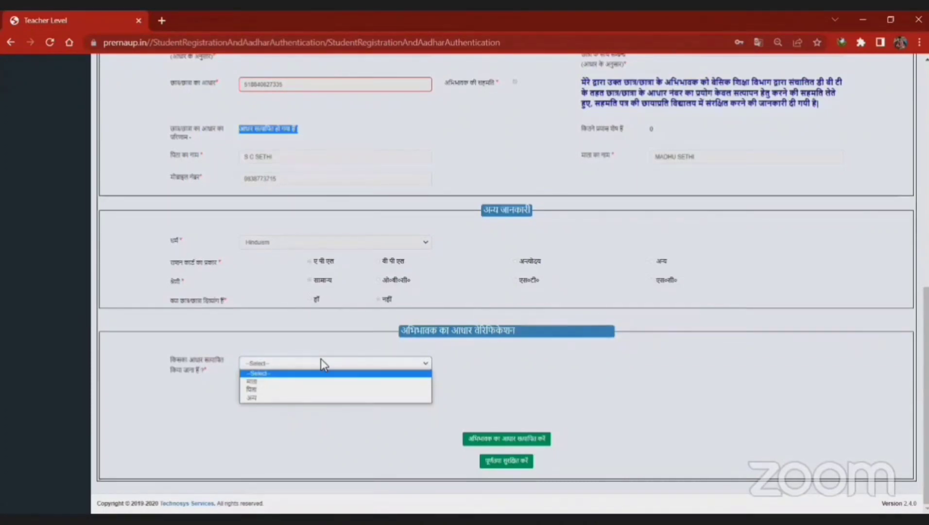
{"action": "left_click", "coordinate": [301, 399]}
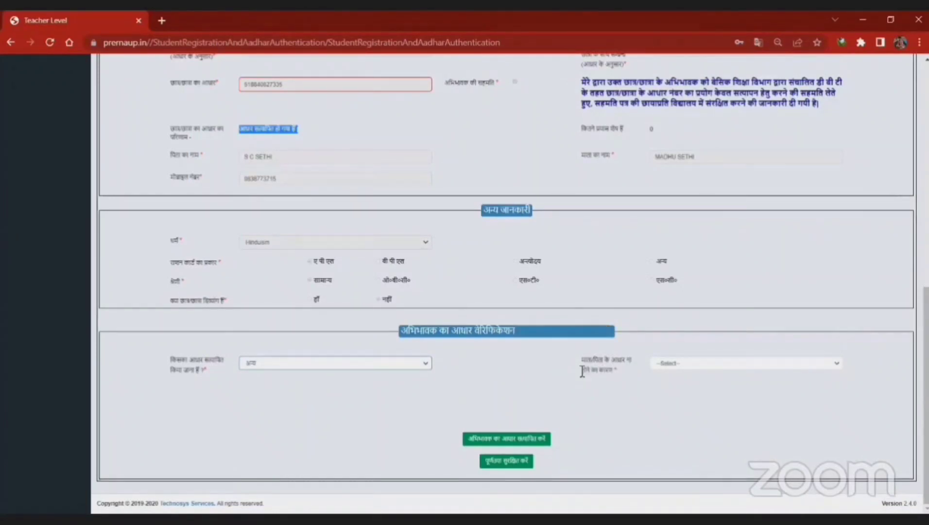
{"action": "left_click", "coordinate": [686, 365]}
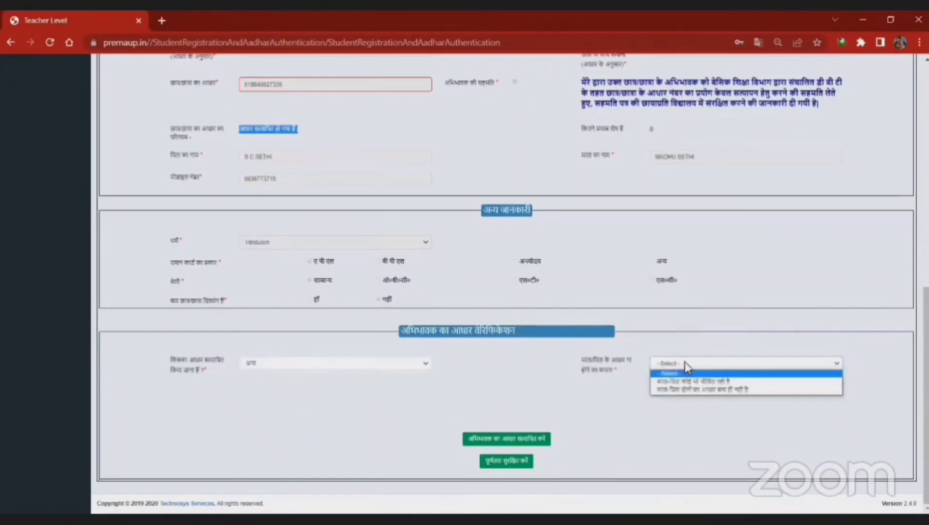
{"action": "left_click", "coordinate": [705, 381]}
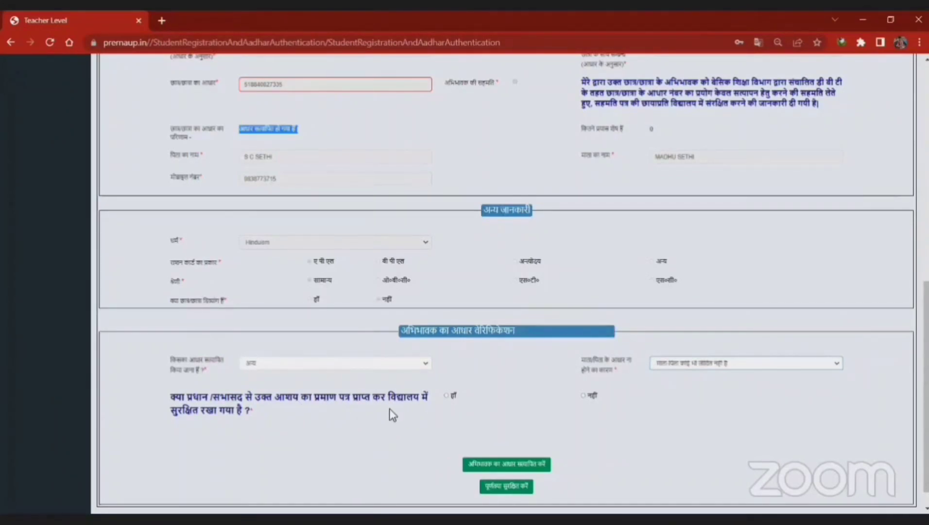
{"action": "left_click", "coordinate": [446, 394]}
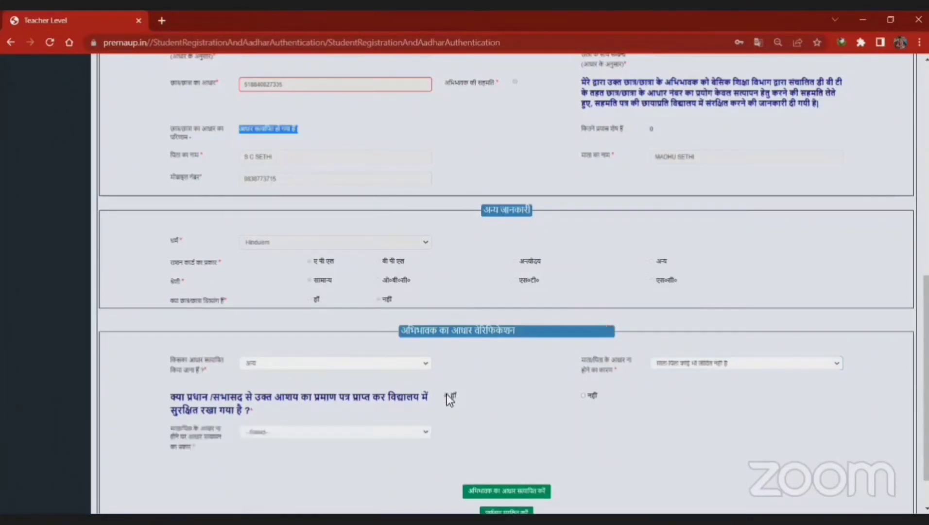
{"action": "scroll", "coordinate": [406, 383], "scroll_direction": "down", "scroll_amount": 2}
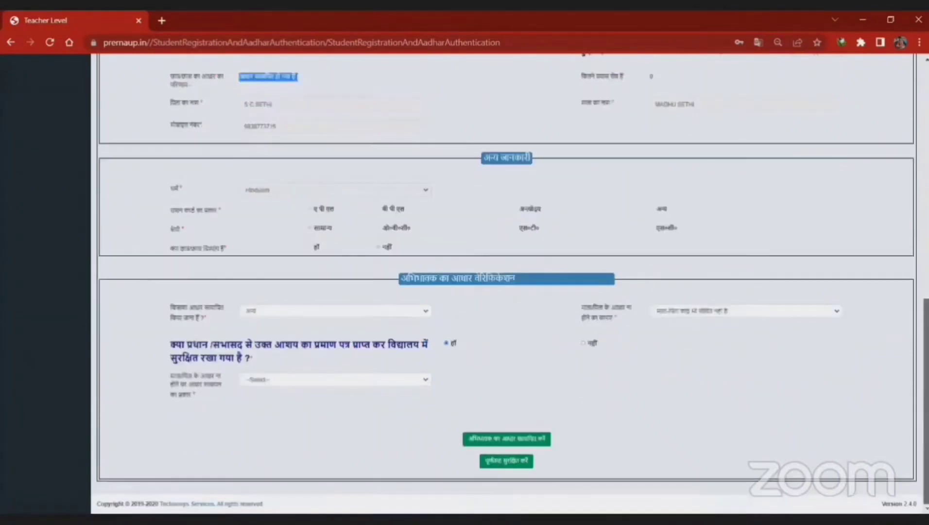
{"action": "left_click", "coordinate": [406, 382]}
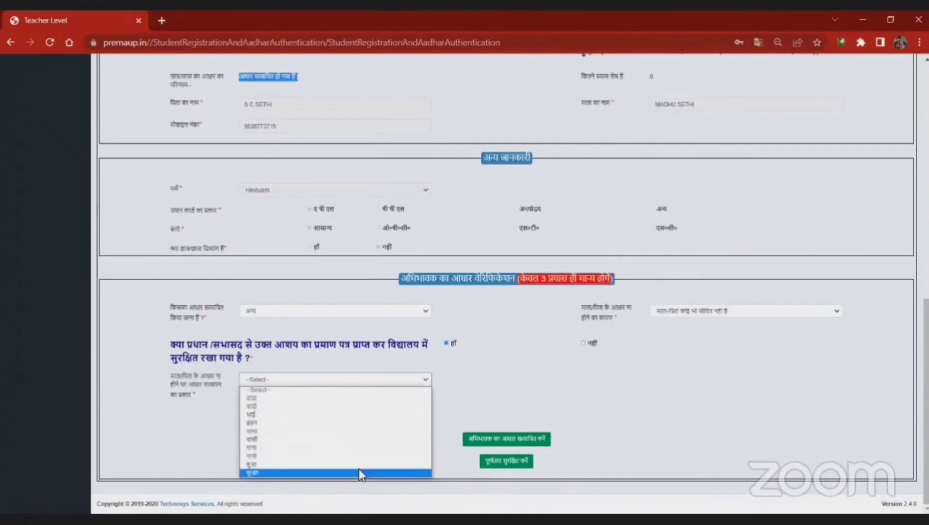
Step: Pick दादा as the guardian relation and go to the grandfather's name and Aadhaar fields
{"action": "left_click", "coordinate": [373, 407]}
{"action": "scroll", "coordinate": [478, 396], "scroll_direction": "down", "scroll_amount": 1}
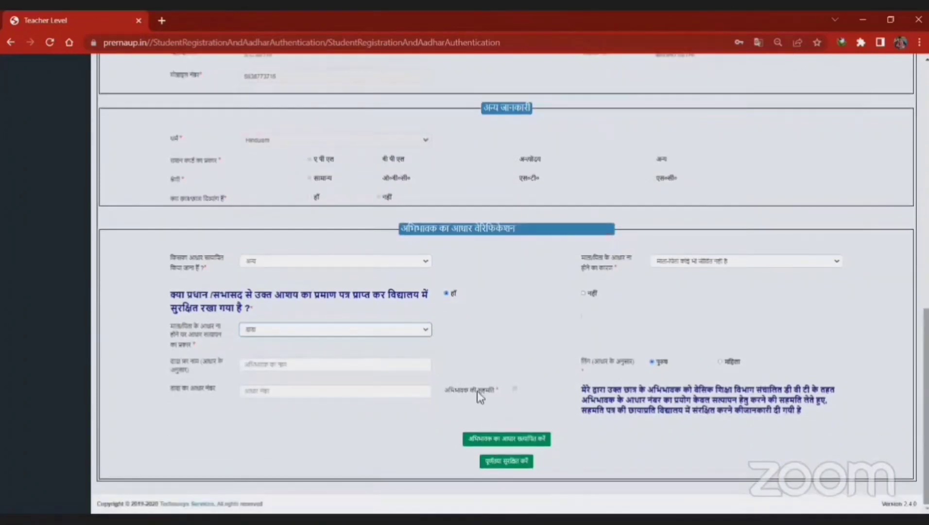
{"action": "left_click", "coordinate": [301, 368]}
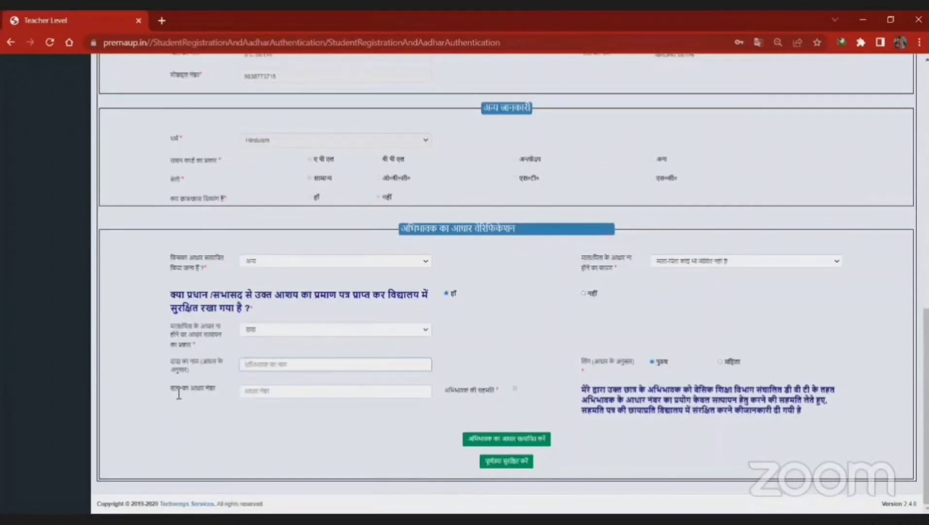
{"action": "left_click", "coordinate": [250, 392]}
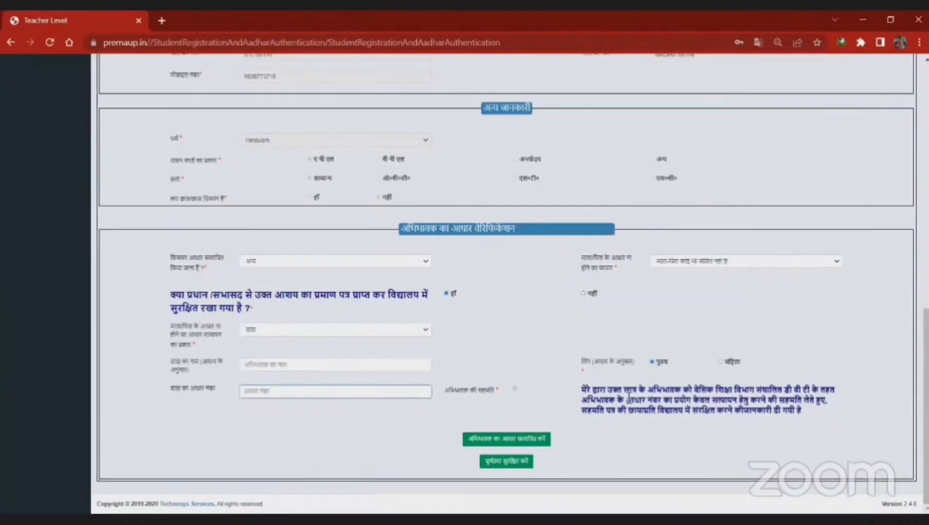
Step: Keeping अन्य, change the reason to 'माता-पिता दोनों का आधार बना ही नहीं है'
{"action": "left_click", "coordinate": [710, 264]}
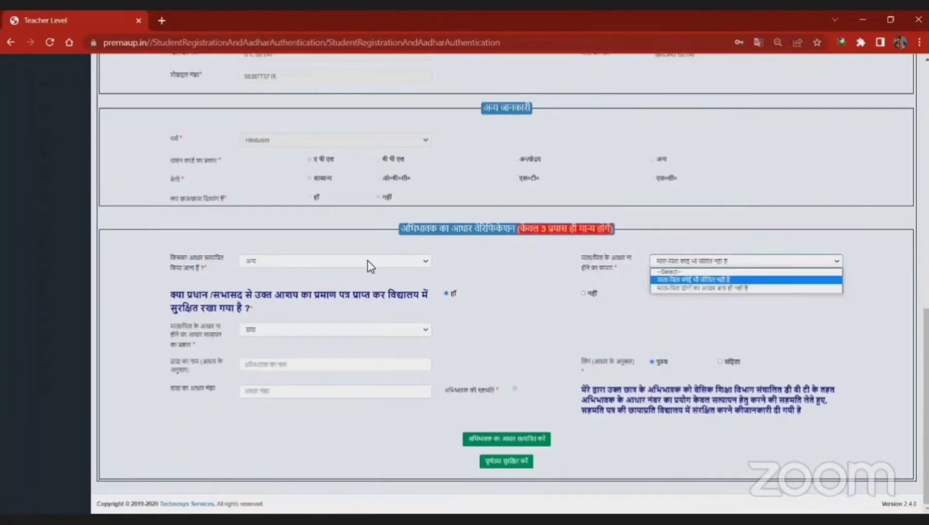
{"action": "left_click", "coordinate": [336, 268]}
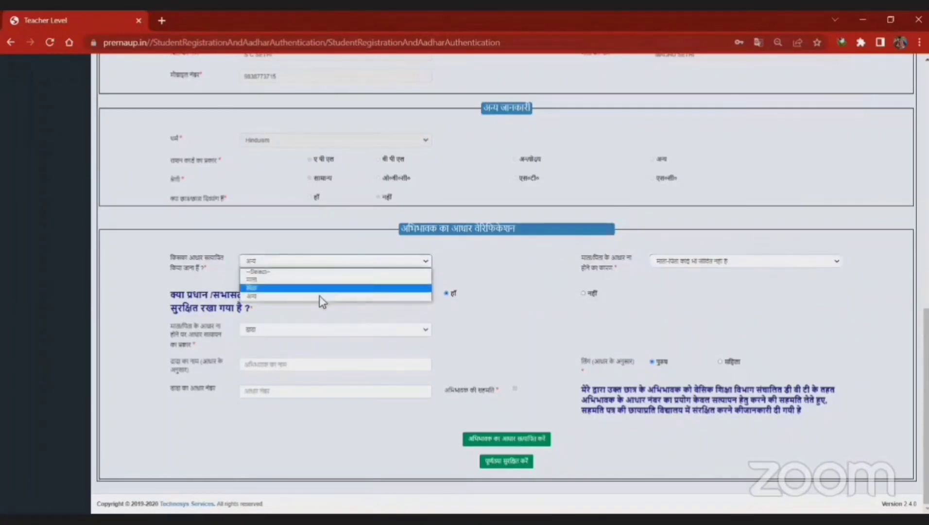
{"action": "left_click", "coordinate": [610, 284]}
{"action": "left_click", "coordinate": [699, 263]}
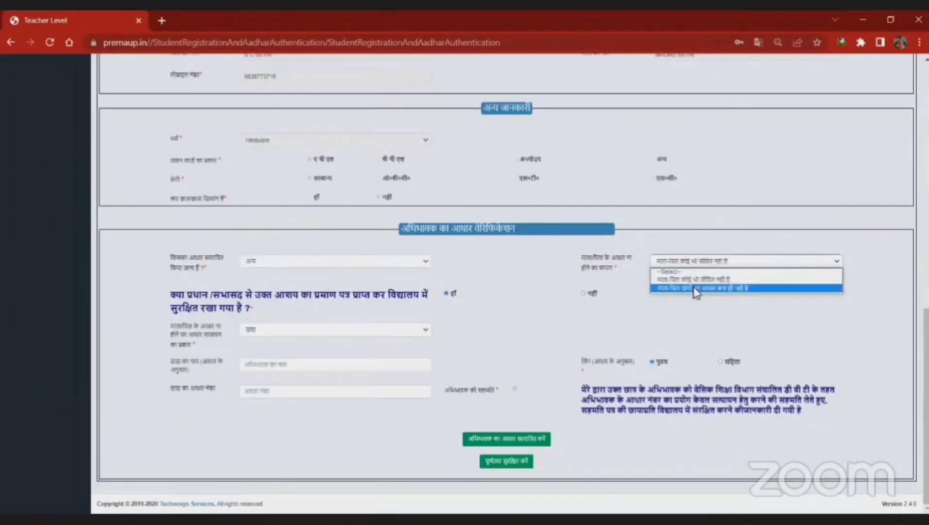
{"action": "left_click", "coordinate": [694, 288]}
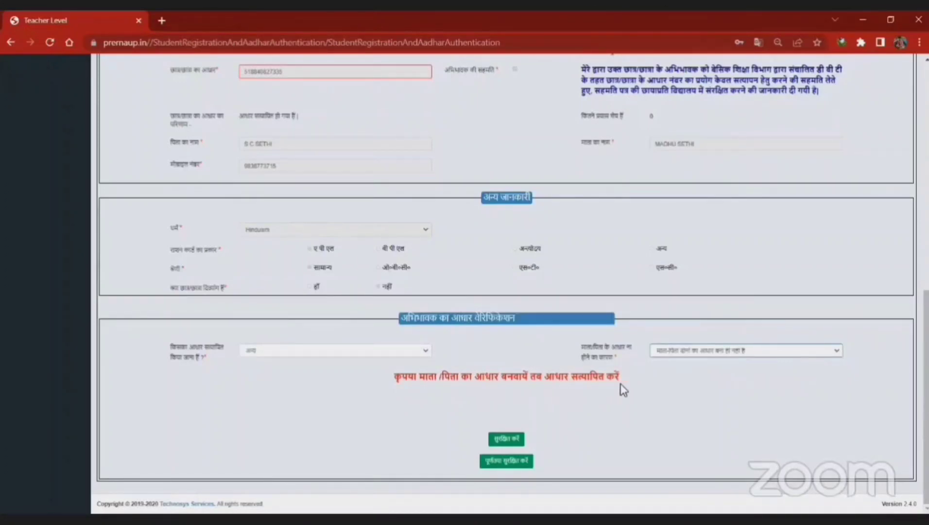
Step: Switch the verification to माता and compare her name with the student details
{"action": "left_click", "coordinate": [357, 348]}
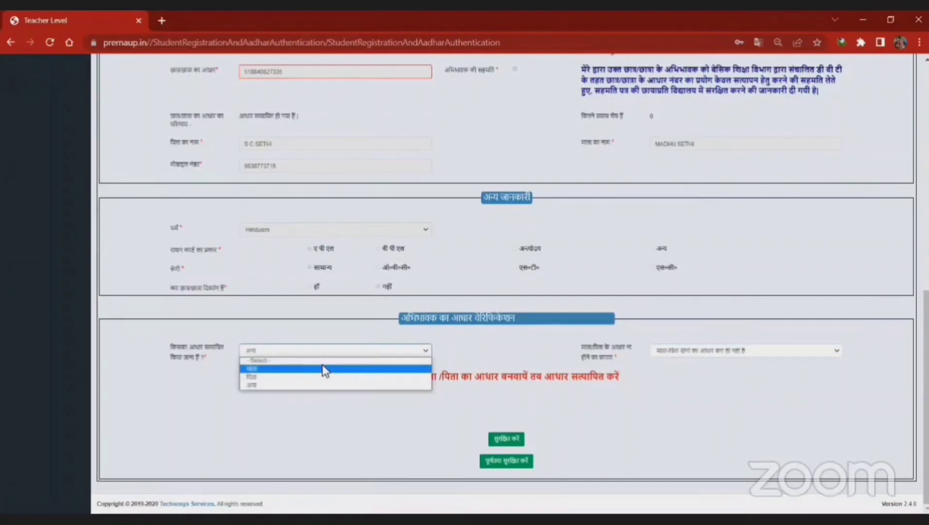
{"action": "left_click", "coordinate": [394, 368]}
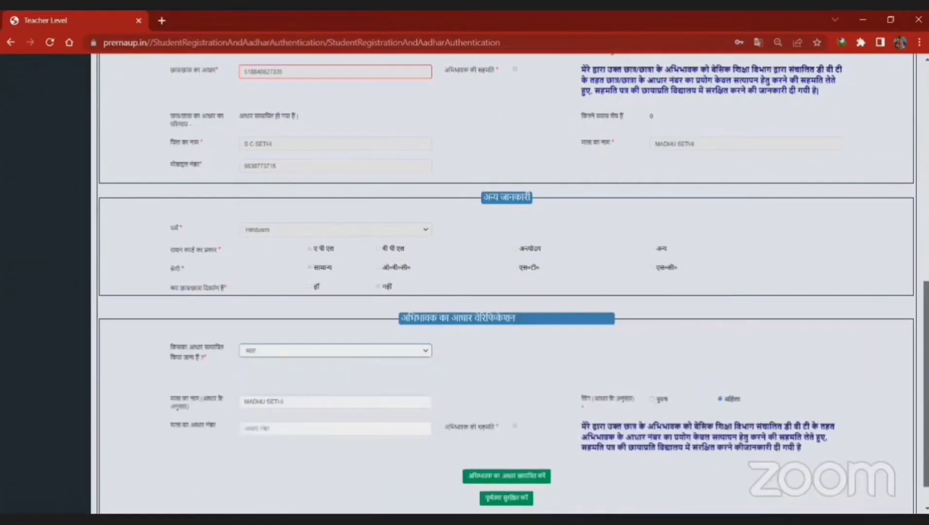
{"action": "scroll", "coordinate": [510, 291], "scroll_direction": "down", "scroll_amount": 1}
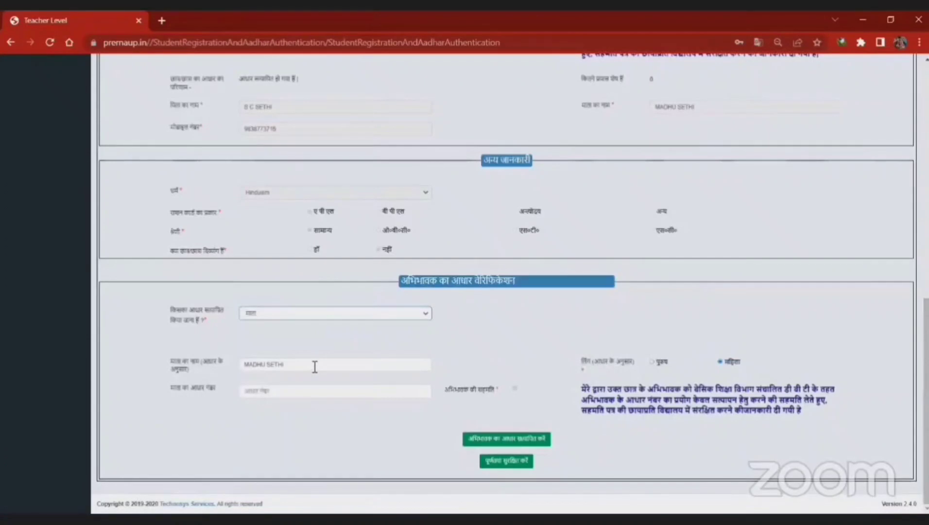
{"action": "left_click_drag", "start_coordinate": [315, 367], "coordinate": [226, 373]}
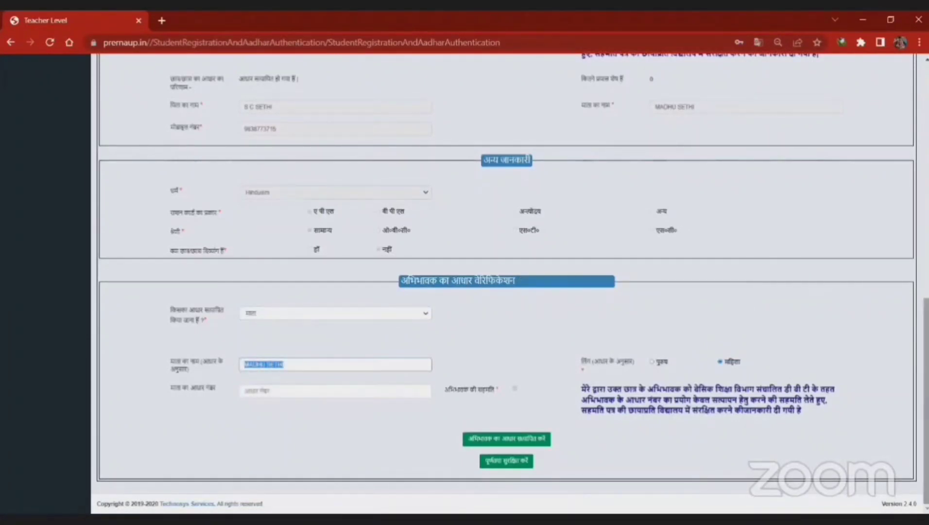
{"action": "scroll", "coordinate": [800, 297], "scroll_direction": "up", "scroll_amount": 1}
{"action": "scroll", "coordinate": [627, 214], "scroll_direction": "up", "scroll_amount": 2}
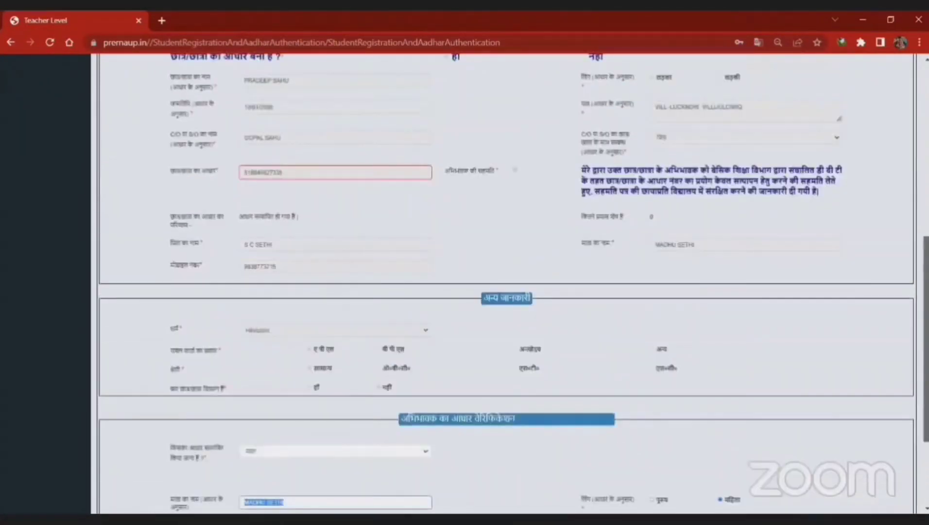
{"action": "left_click", "coordinate": [579, 240]}
{"action": "left_click_drag", "start_coordinate": [579, 239], "coordinate": [630, 242]}
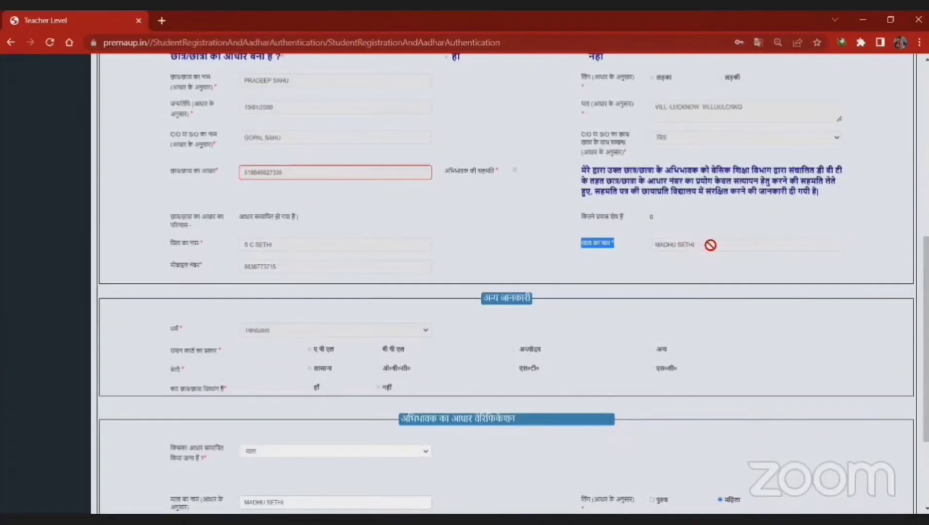
Step: Check the mother's name and Aadhaar fields, then select the pre-filled name
{"action": "scroll", "coordinate": [296, 371], "scroll_direction": "down", "scroll_amount": 3}
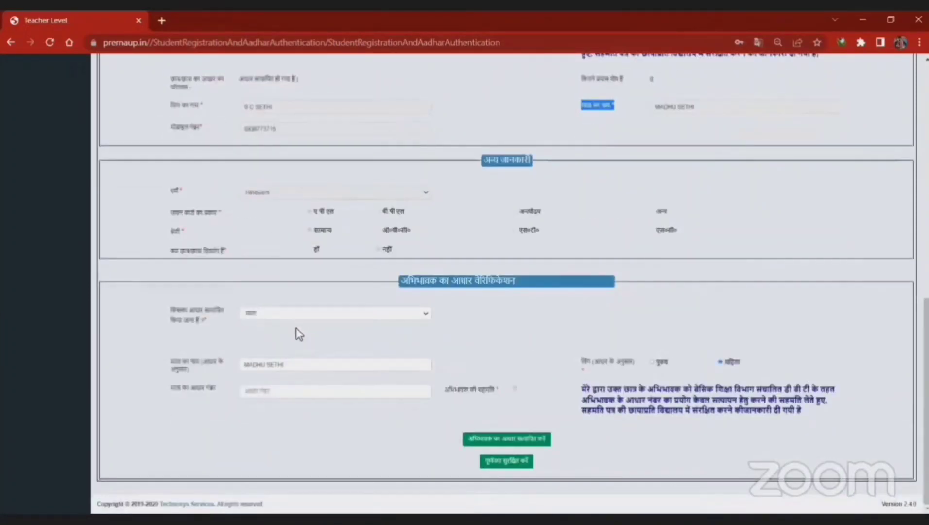
{"action": "left_click", "coordinate": [296, 371]}
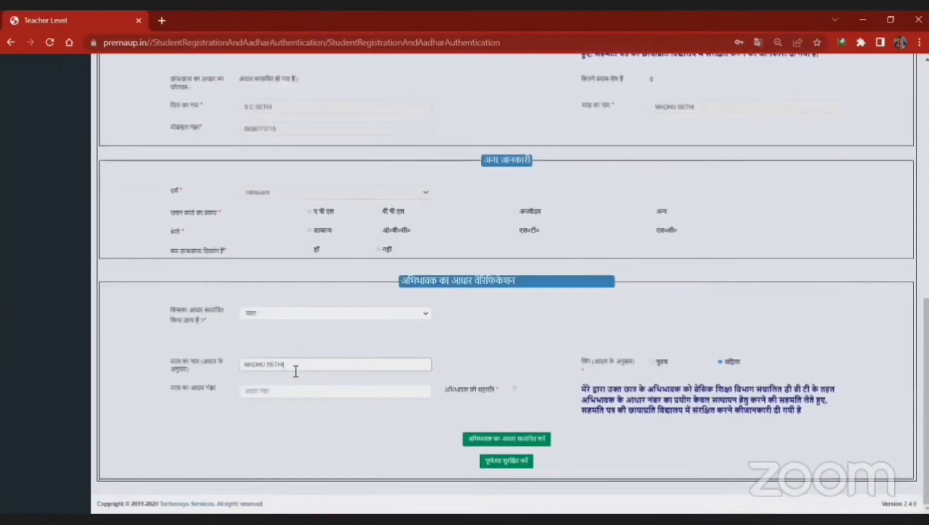
{"action": "left_click", "coordinate": [281, 392]}
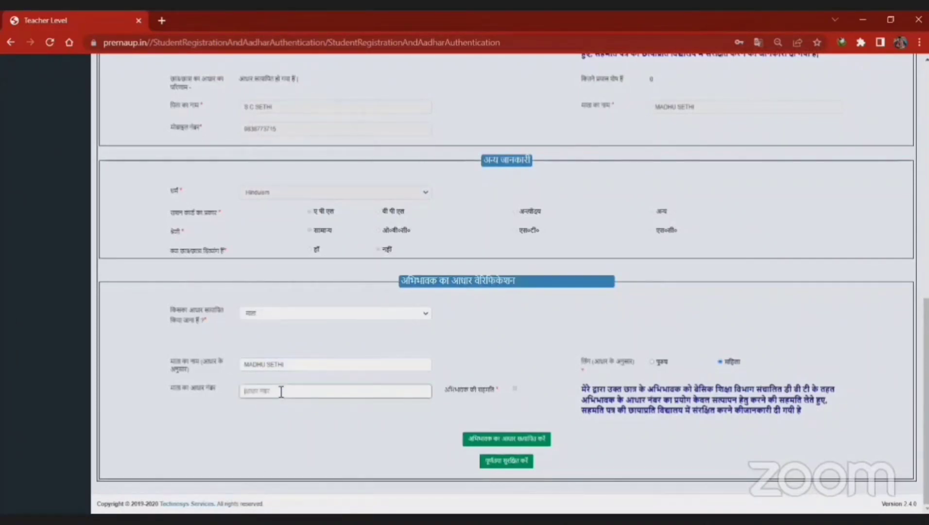
{"action": "left_click", "coordinate": [290, 369]}
{"action": "left_click_drag", "start_coordinate": [290, 368], "coordinate": [241, 368]}
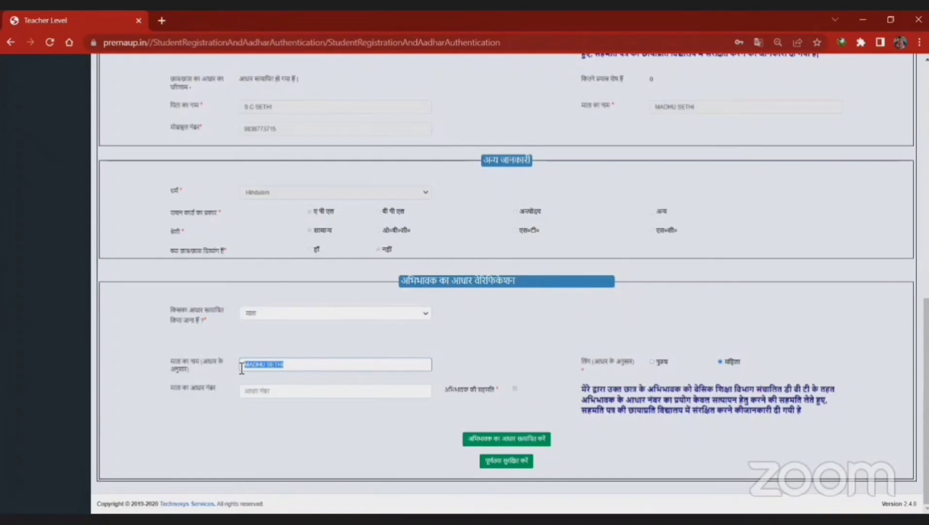
{"action": "left_click", "coordinate": [309, 364]}
{"action": "left_click", "coordinate": [265, 394]}
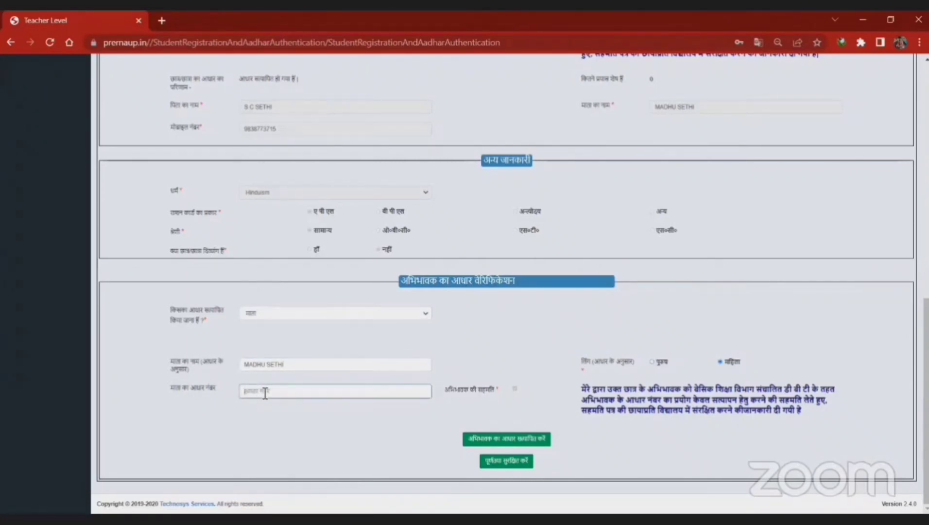
{"action": "left_click_drag", "start_coordinate": [297, 364], "coordinate": [184, 372]}
Step: Retype the mother's name, enter her Aadhaar number and submit it for guardian verification
{"action": "key", "text": "BackSpace"}
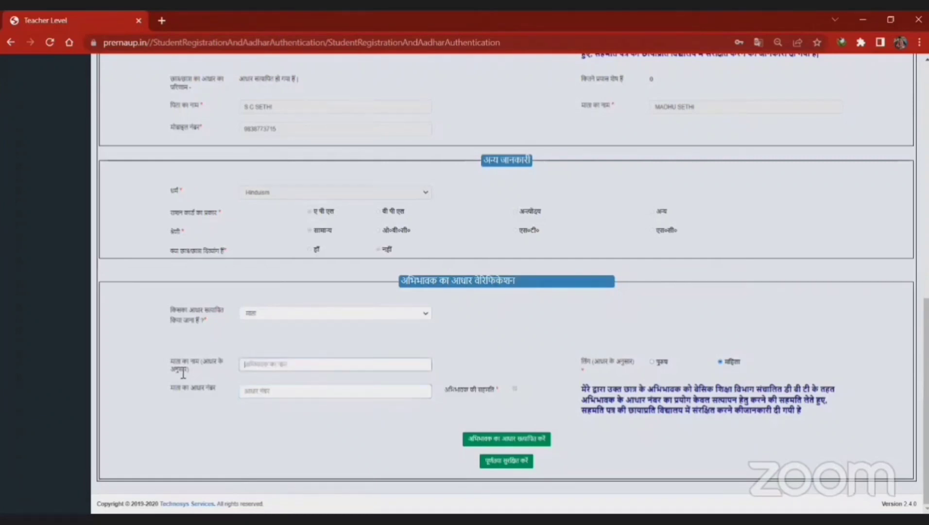
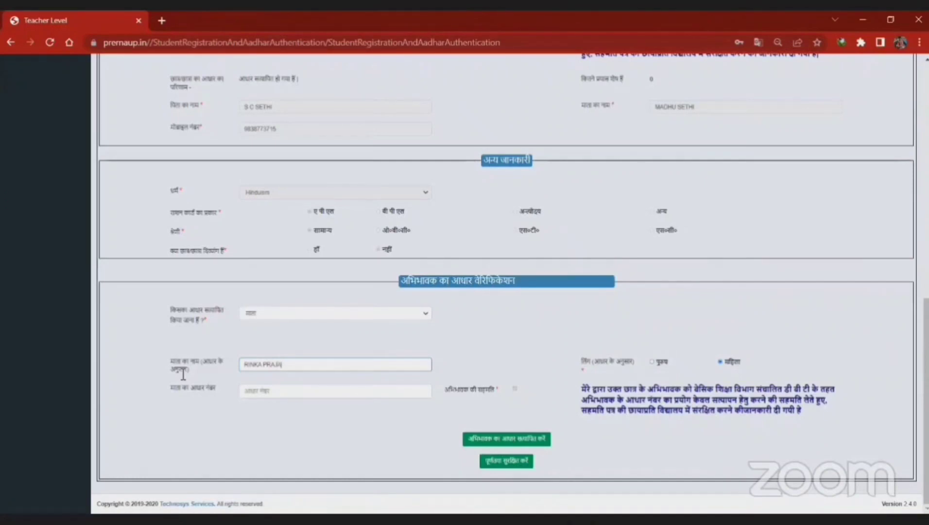
{"action": "left_click", "coordinate": [266, 394]}
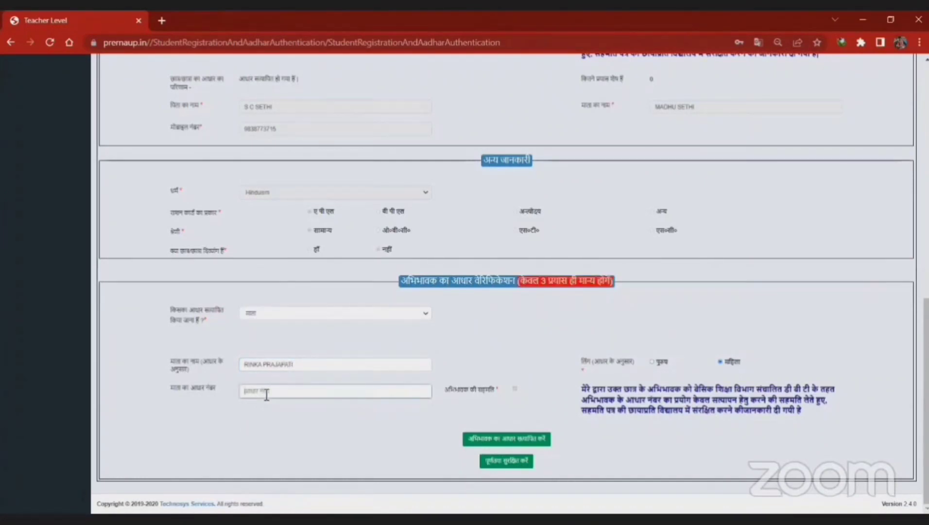
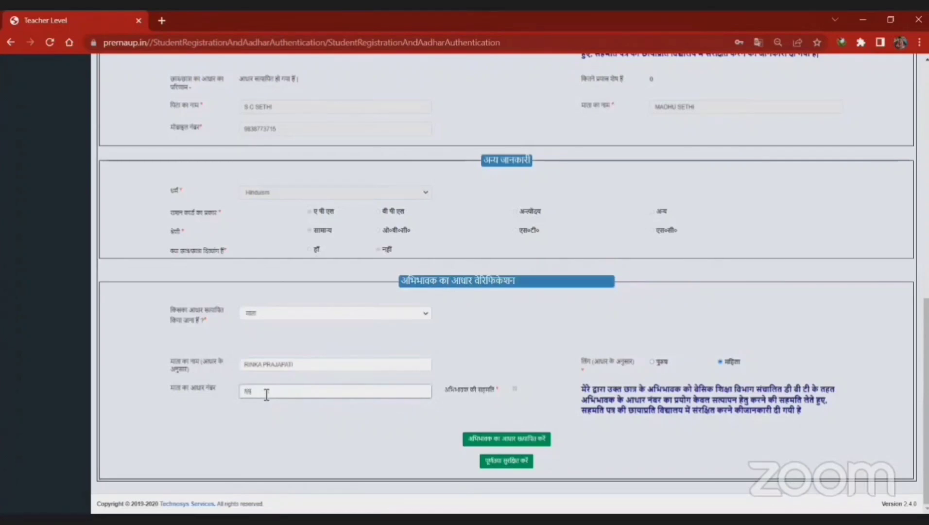
{"action": "left_click", "coordinate": [508, 440]}
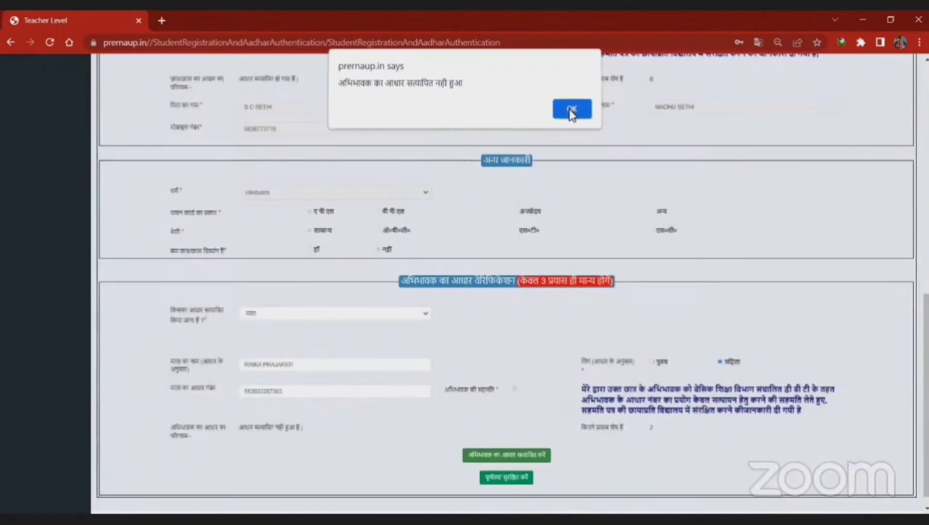
Step: Dismiss the failed-verification alert and replace the mother's name with another guardian's name
{"action": "left_click", "coordinate": [569, 110]}
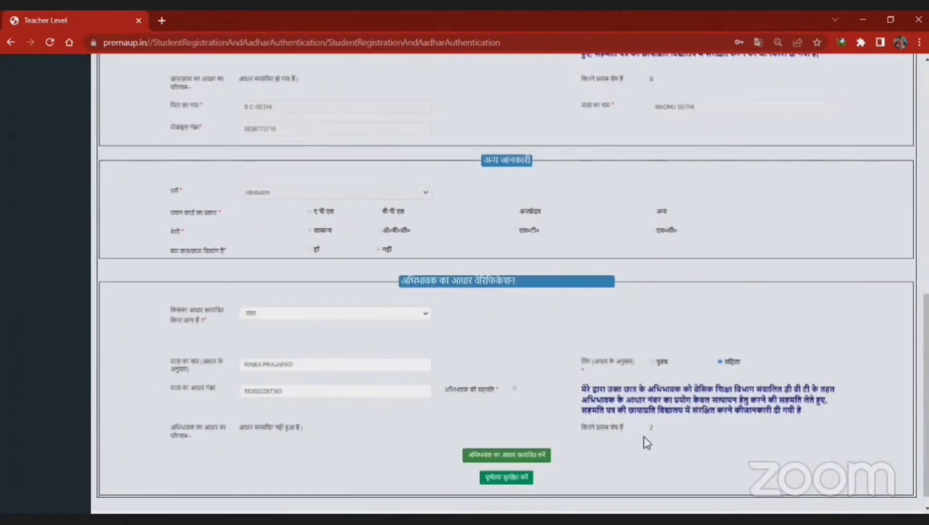
{"action": "left_click", "coordinate": [308, 369]}
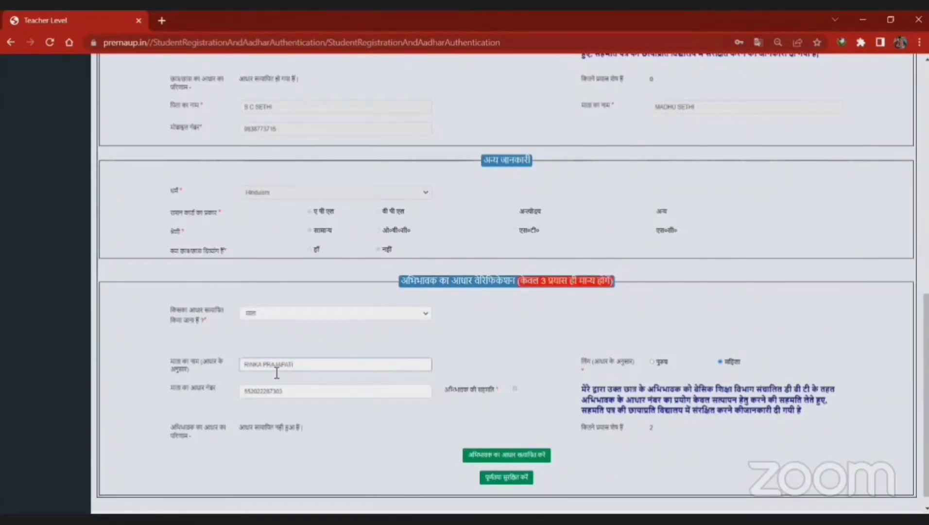
{"action": "left_click", "coordinate": [293, 396]}
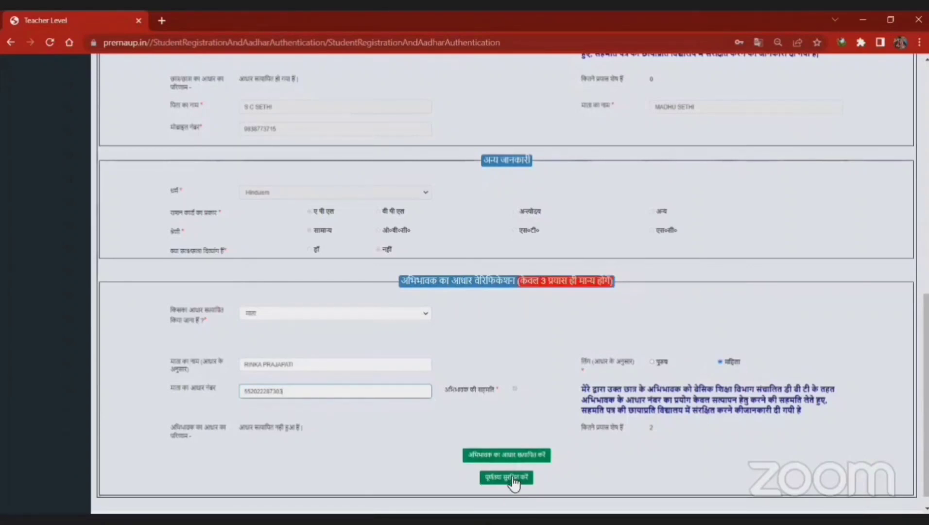
{"action": "left_click", "coordinate": [294, 368]}
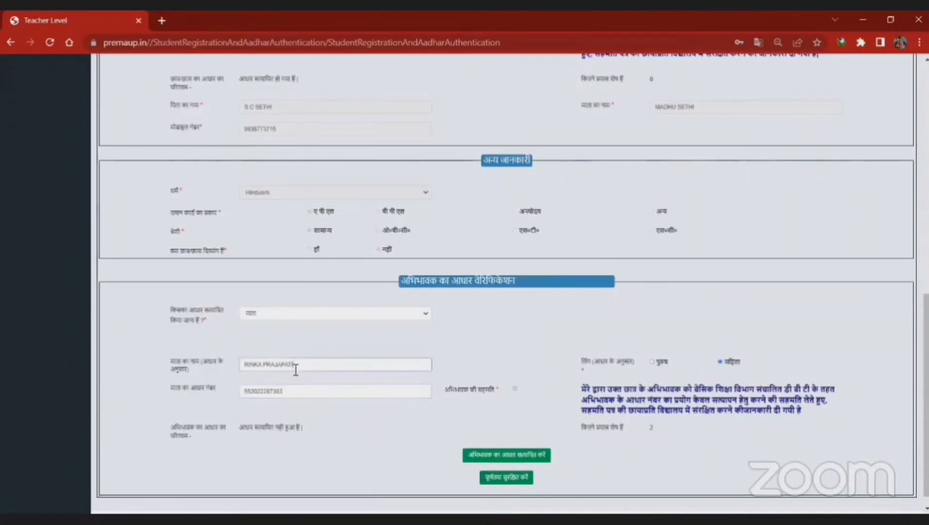
{"action": "key", "text": "BackSpace"}
{"action": "key", "text": "BackSpace"}
{"action": "key", "text": "BackSpace"}
{"action": "key", "text": "BackSpace"}
{"action": "key", "text": "BackSpace"}
{"action": "key", "text": "BackSpace"}
{"action": "key", "text": "BackSpace"}
{"action": "key", "text": "BackSpace"}
{"action": "key", "text": "BackSpace"}
{"action": "key", "text": "BackSpace"}
{"action": "key", "text": "BackSpace"}
{"action": "key", "text": "BackSpace"}
{"action": "key", "text": "BackSpace"}
{"action": "key", "text": "BackSpace"}
{"action": "key", "text": "BackSpace"}
Step: Clear the old Aadhaar digits and enter the new guardian's Aadhaar number
{"action": "left_click", "coordinate": [337, 392]}
{"action": "key", "text": "BackSpace"}
{"action": "key", "text": "BackSpace"}
{"action": "key", "text": "BackSpace"}
{"action": "key", "text": "BackSpace"}
{"action": "key", "text": "BackSpace"}
{"action": "key", "text": "BackSpace"}
{"action": "key", "text": "BackSpace"}
{"action": "key", "text": "BackSpace"}
{"action": "key", "text": "BackSpace"}
{"action": "key", "text": "BackSpace"}
{"action": "key", "text": "BackSpace"}
{"action": "key", "text": "BackSpace"}
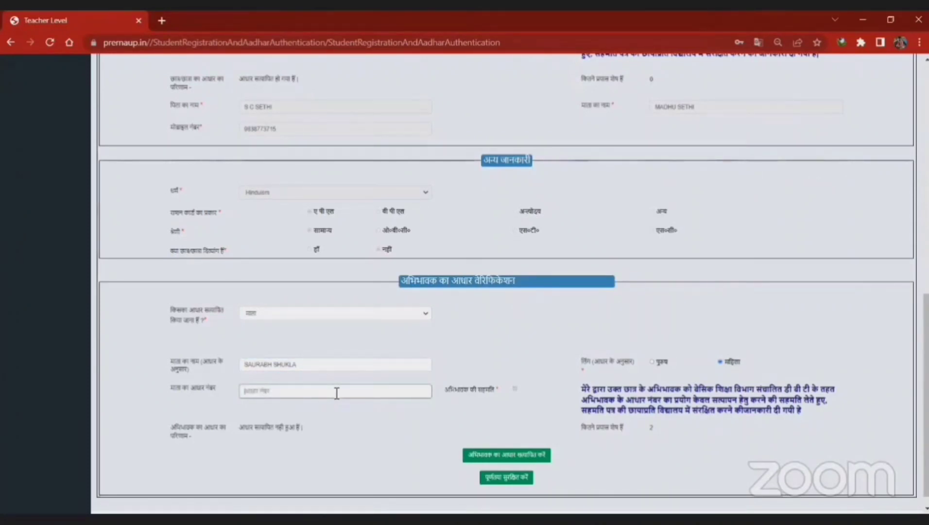
Step: Choose पिता as whose Aadhaar to verify, enter his Aadhaar number and retype his name
{"action": "left_click", "coordinate": [325, 316]}
{"action": "left_click", "coordinate": [310, 342]}
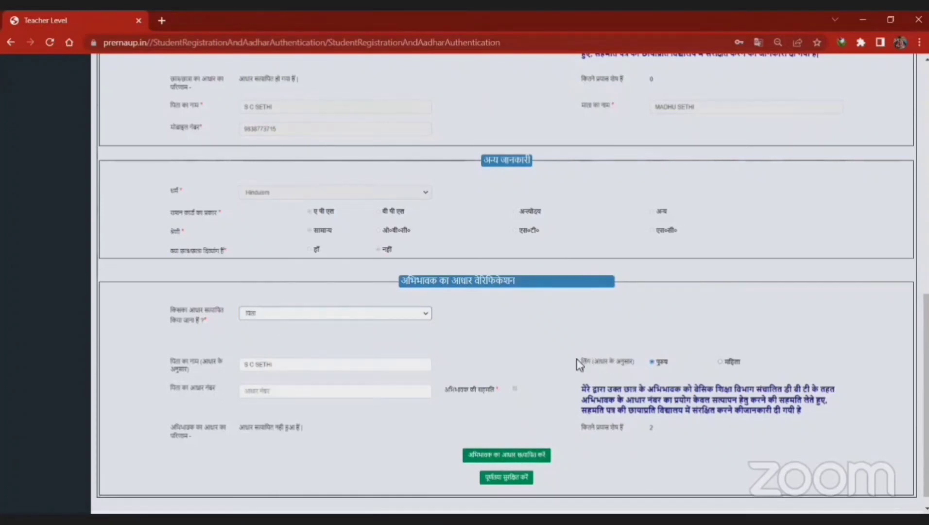
{"action": "left_click_drag", "start_coordinate": [581, 362], "coordinate": [725, 363]}
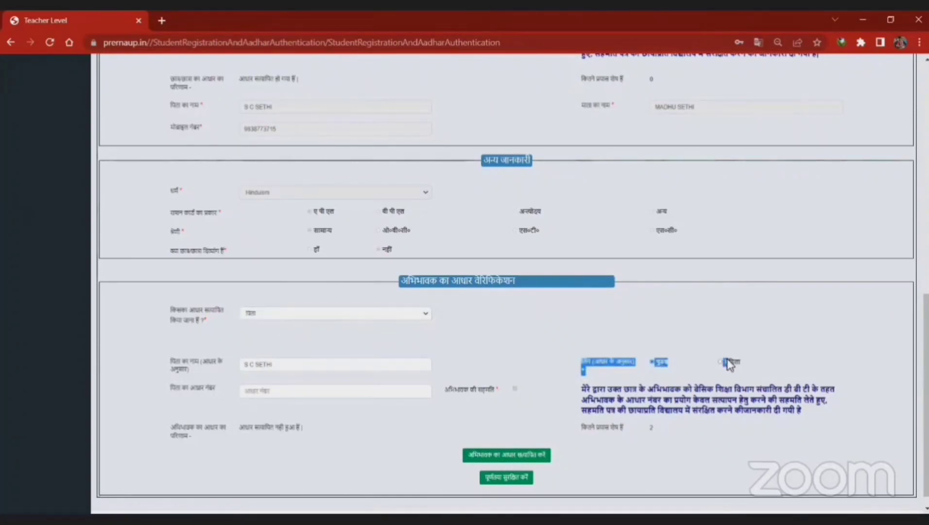
{"action": "left_click", "coordinate": [278, 391]}
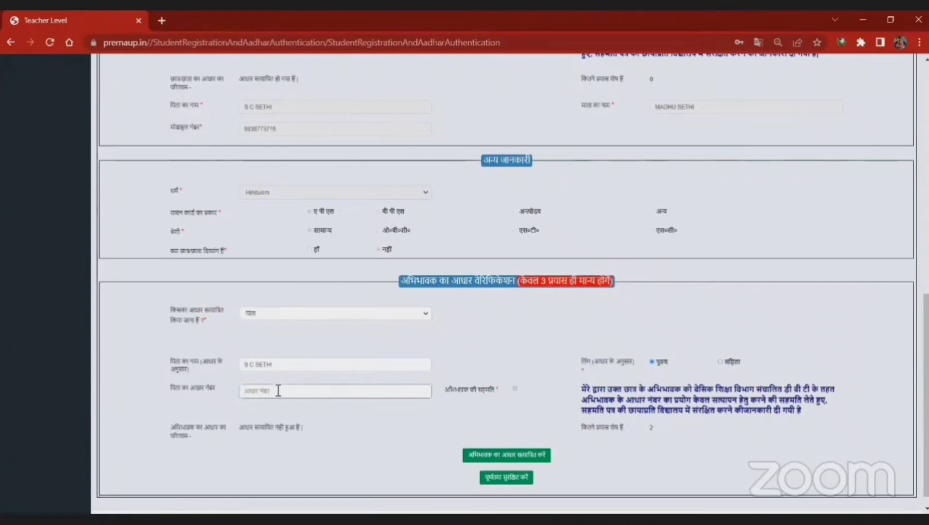
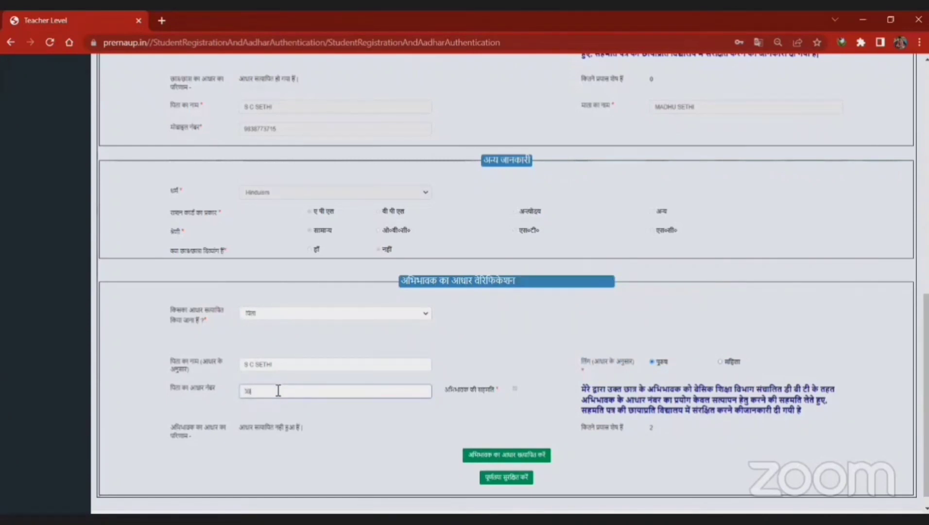
{"action": "key", "text": "ctrl+a"}
{"action": "key", "text": "BackSpace"}
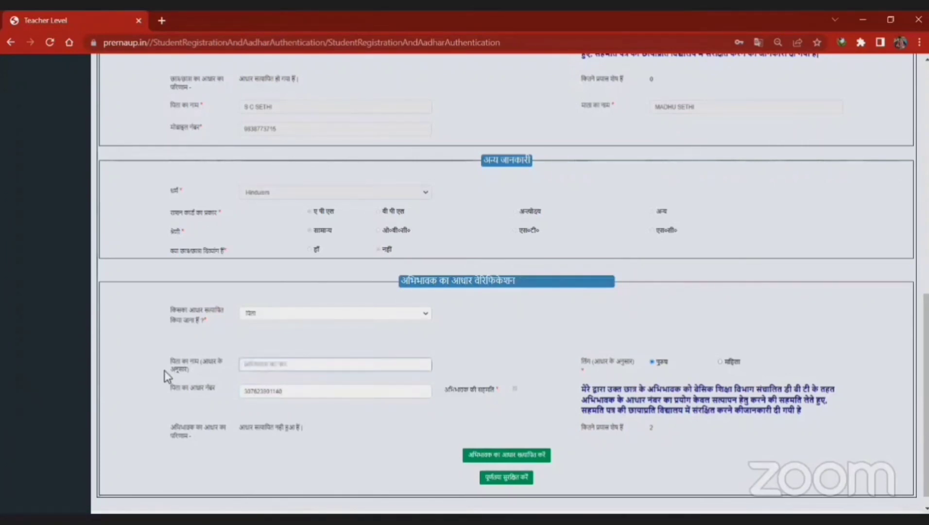
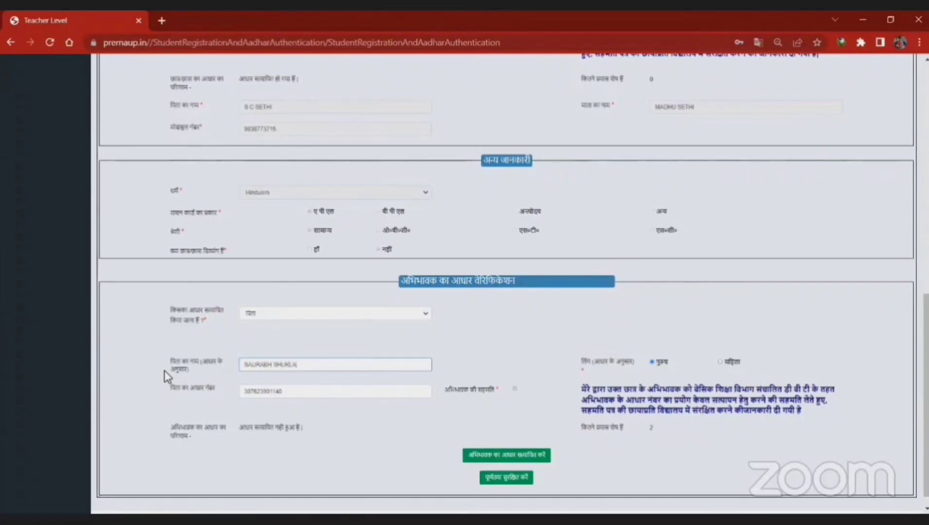
Step: Verify the father's Aadhaar and save with पूर्णतया सुरक्षित करें, acknowledging both alerts
{"action": "left_click", "coordinate": [500, 456]}
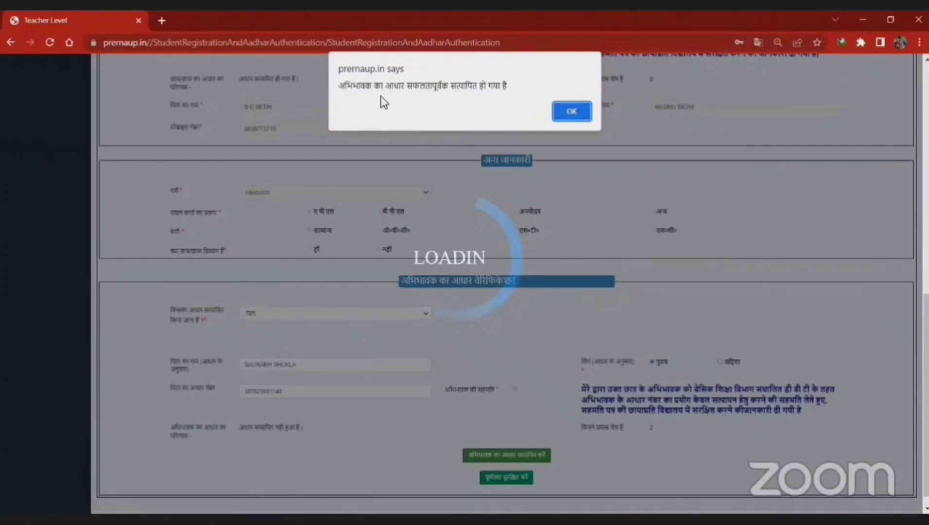
{"action": "left_click", "coordinate": [569, 112]}
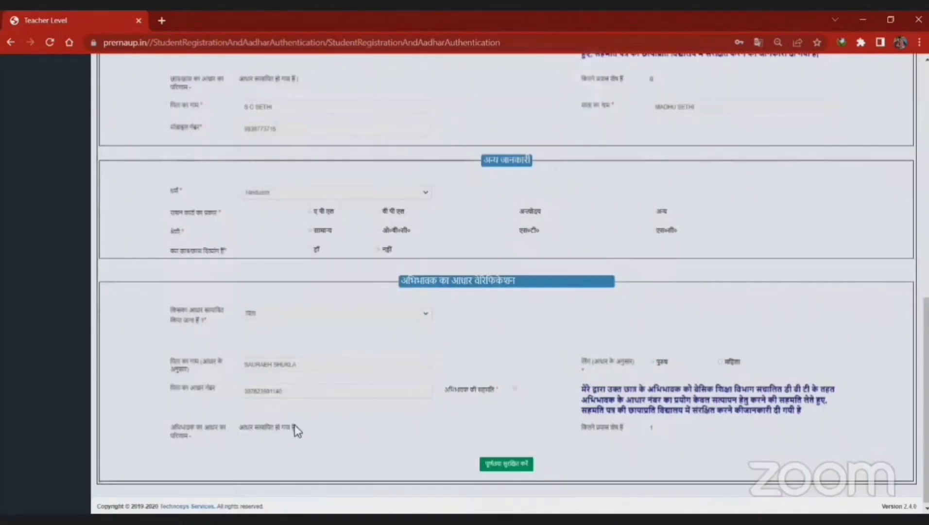
{"action": "left_click", "coordinate": [511, 466]}
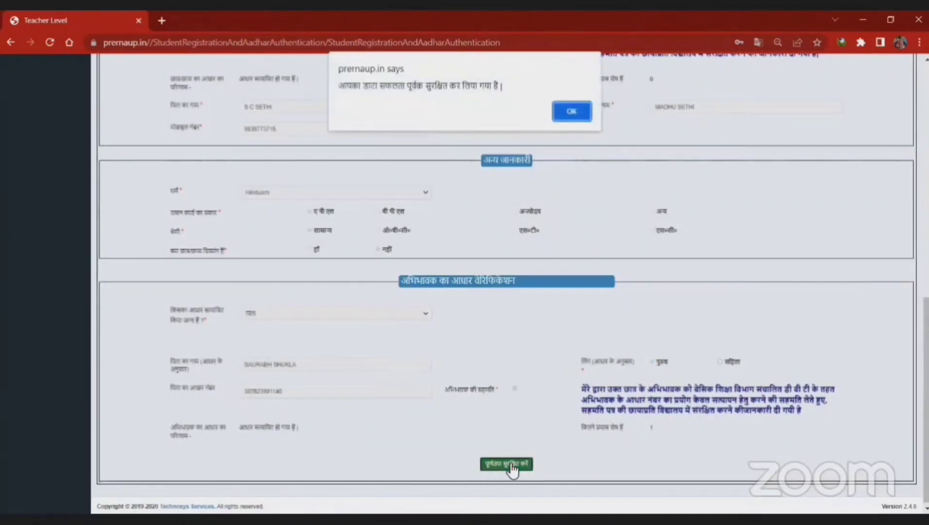
{"action": "left_click", "coordinate": [571, 108]}
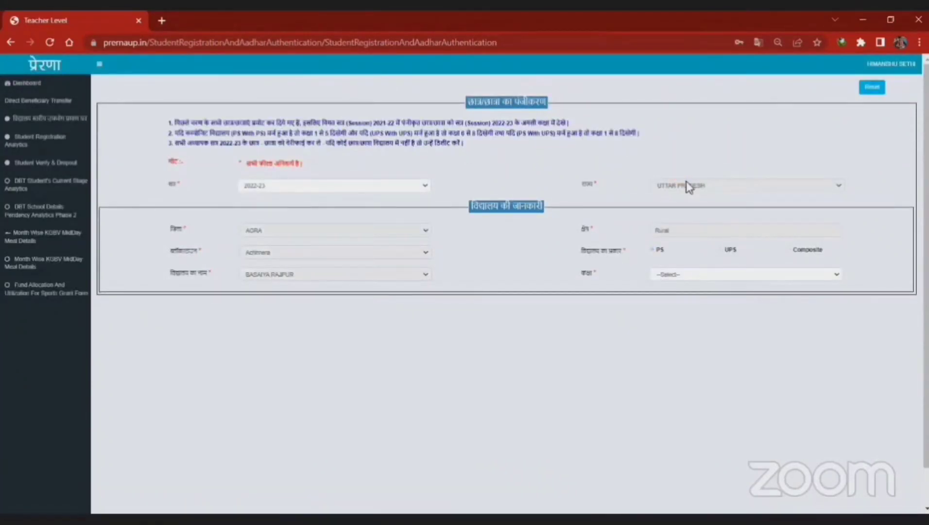
Step: Select class Level - I and find the new student in row 3 of the registration record
{"action": "left_click", "coordinate": [676, 276]}
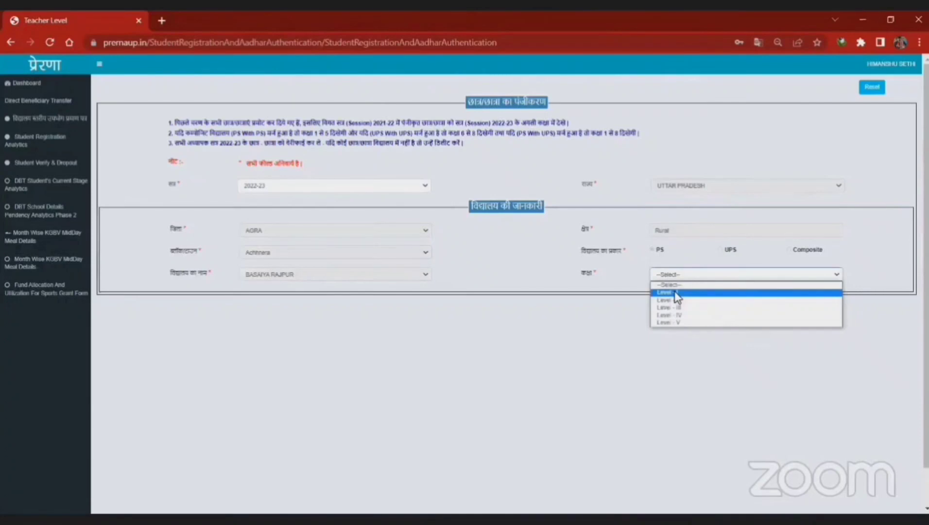
{"action": "left_click", "coordinate": [665, 293]}
{"action": "scroll", "coordinate": [520, 234], "scroll_direction": "down", "scroll_amount": 2}
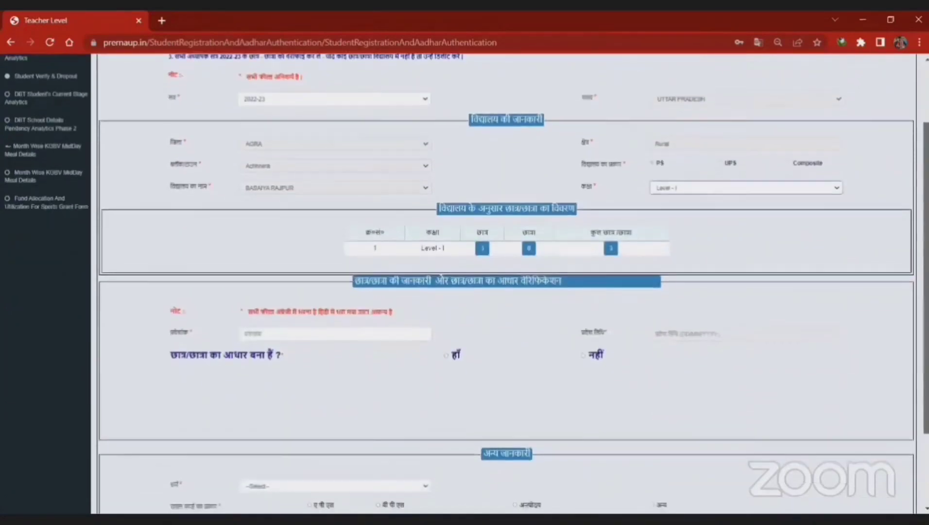
{"action": "left_click", "coordinate": [612, 248]}
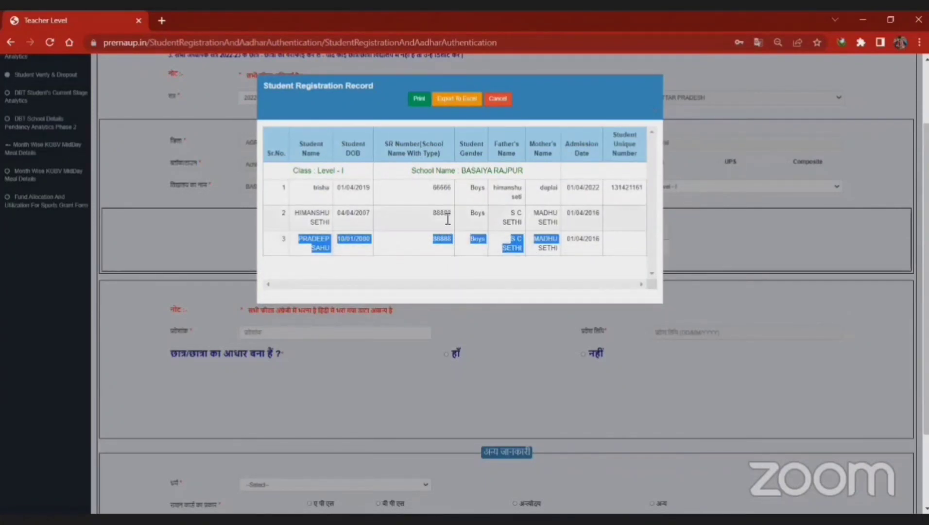
{"action": "left_click_drag", "start_coordinate": [597, 233], "coordinate": [366, 255]}
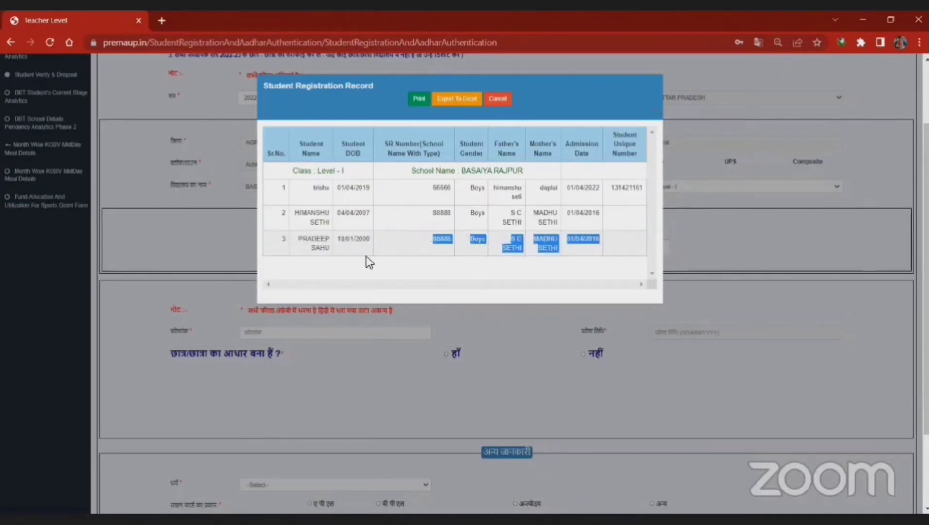
{"action": "left_click", "coordinate": [656, 113]}
{"action": "left_click_drag", "start_coordinate": [927, 233], "coordinate": [927, 173]}
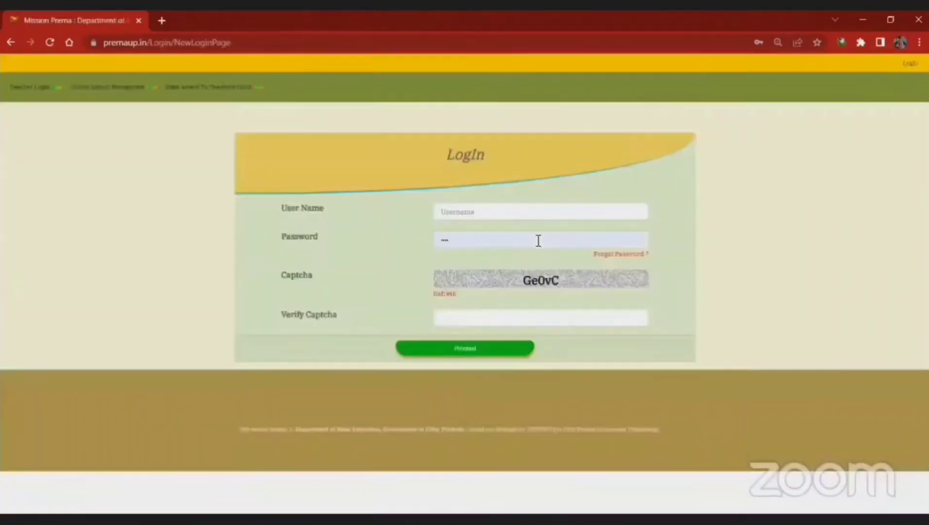
Step: Erase the autofilled password on the login page and move to the User Name field
{"action": "left_click", "coordinate": [498, 246]}
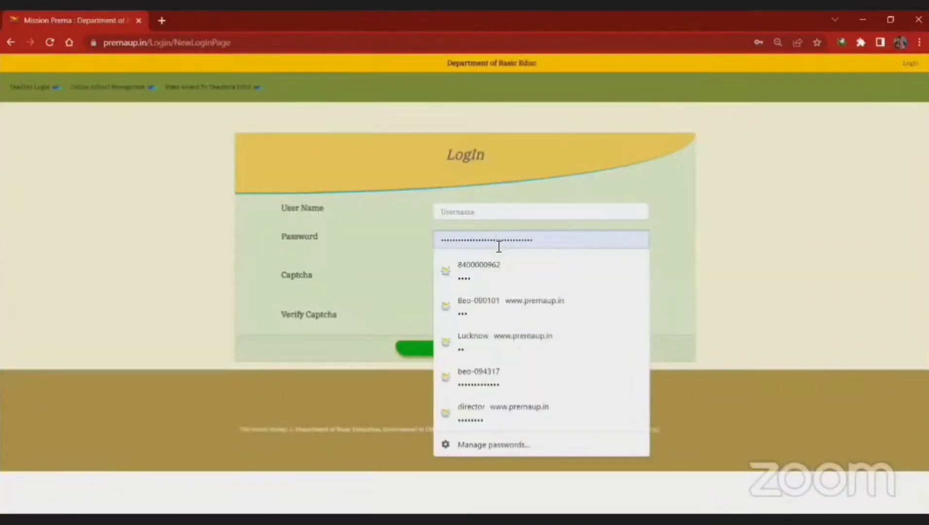
{"action": "key", "text": "ctrl+a"}
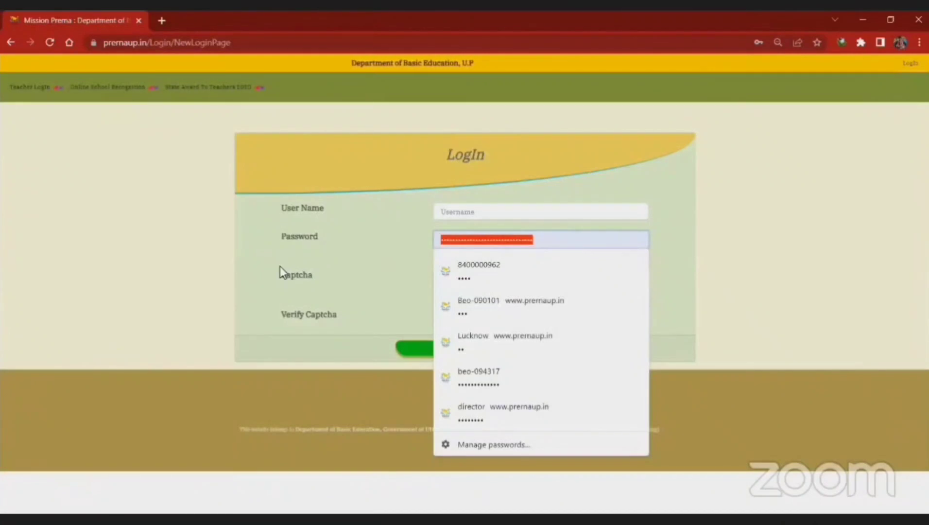
{"action": "key", "text": "BackSpace"}
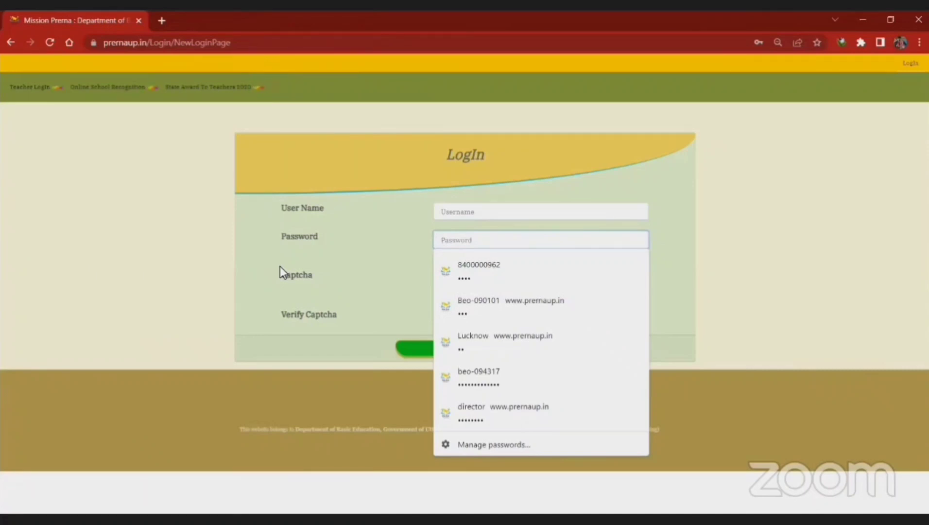
{"action": "left_click", "coordinate": [479, 210]}
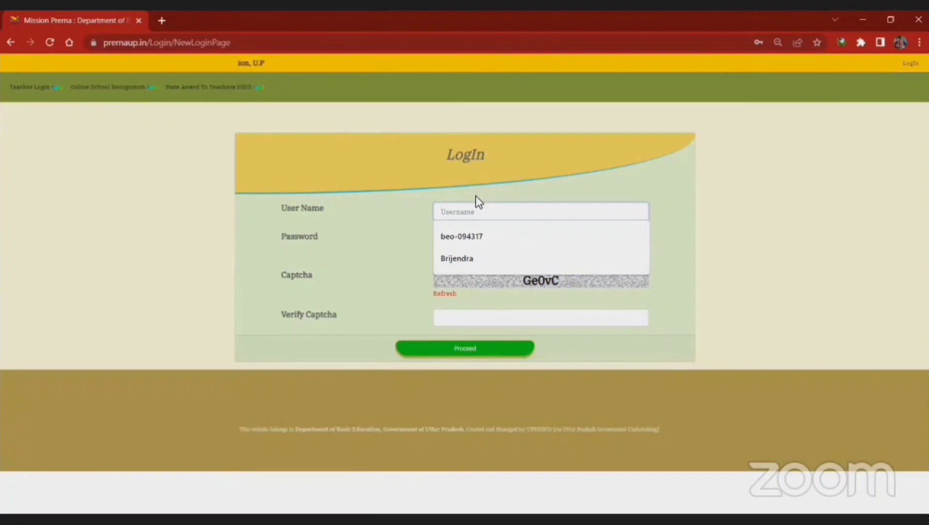
Step: Dismiss the username suggestions on the login page
{"action": "left_click", "coordinate": [467, 91]}
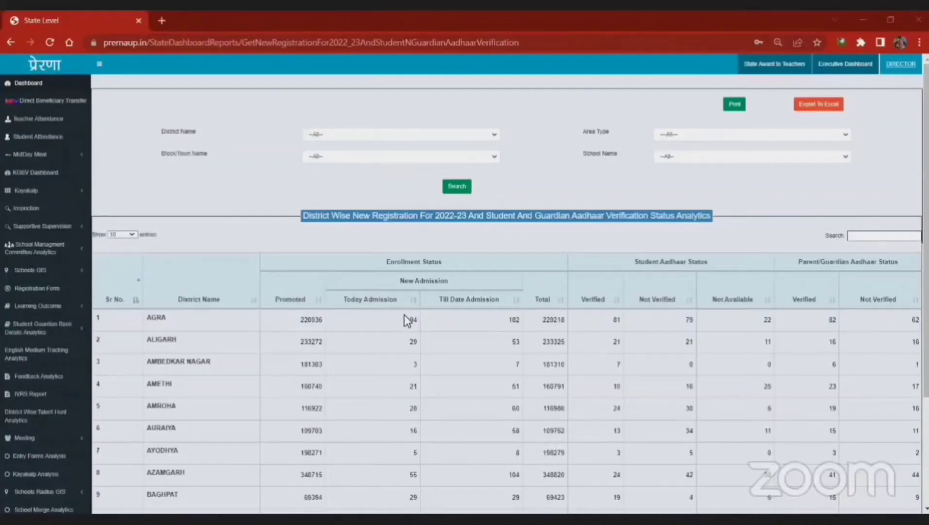
{"action": "left_click", "coordinate": [100, 64]}
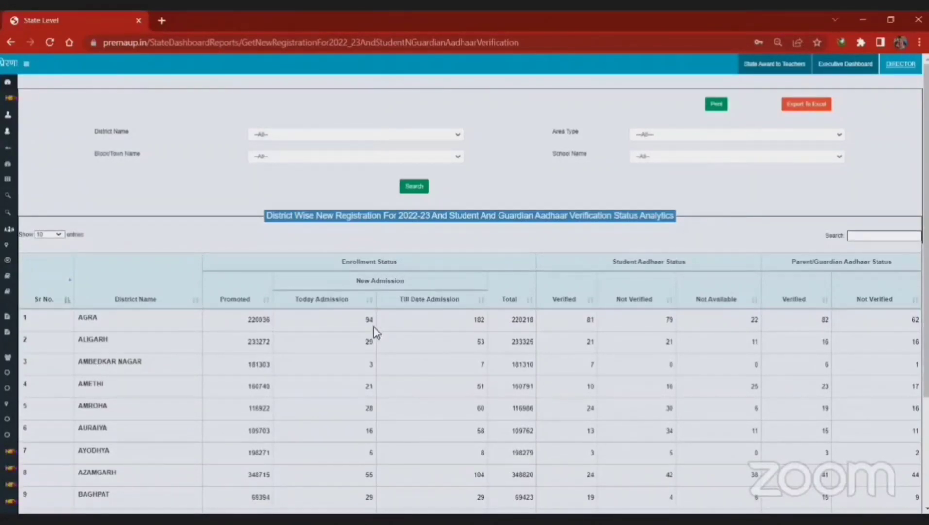
{"action": "double_click", "coordinate": [483, 322]}
{"action": "scroll", "coordinate": [483, 324], "scroll_direction": "down", "scroll_amount": 2}
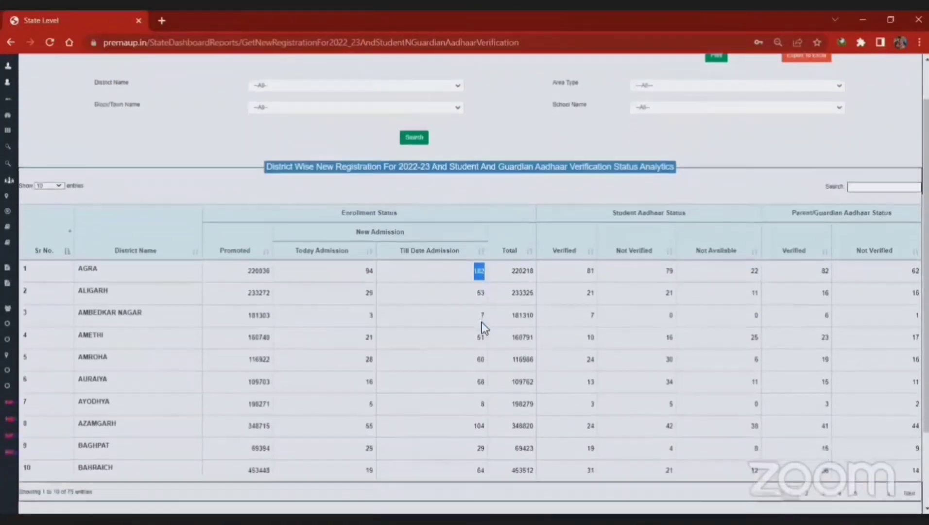
{"action": "scroll", "coordinate": [481, 321], "scroll_direction": "down", "scroll_amount": 2}
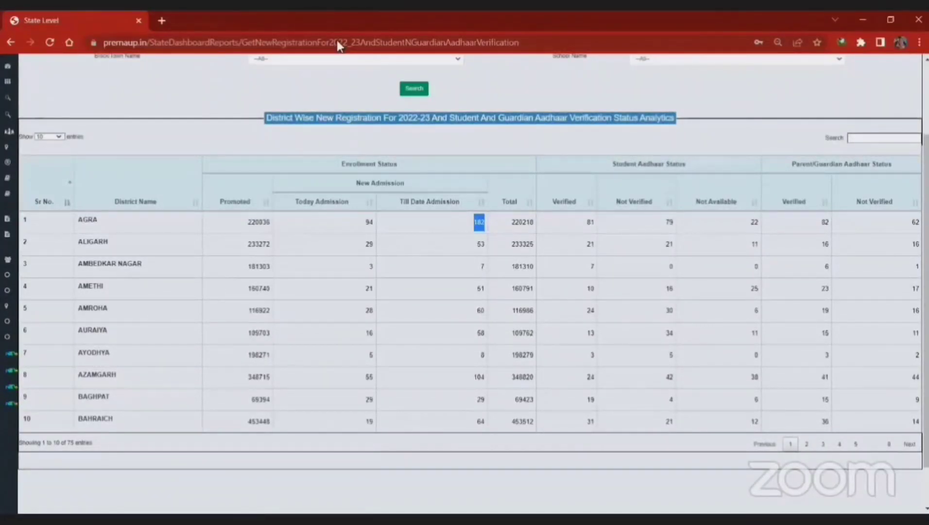
{"action": "left_click", "coordinate": [579, 228]}
{"action": "double_click", "coordinate": [755, 222]}
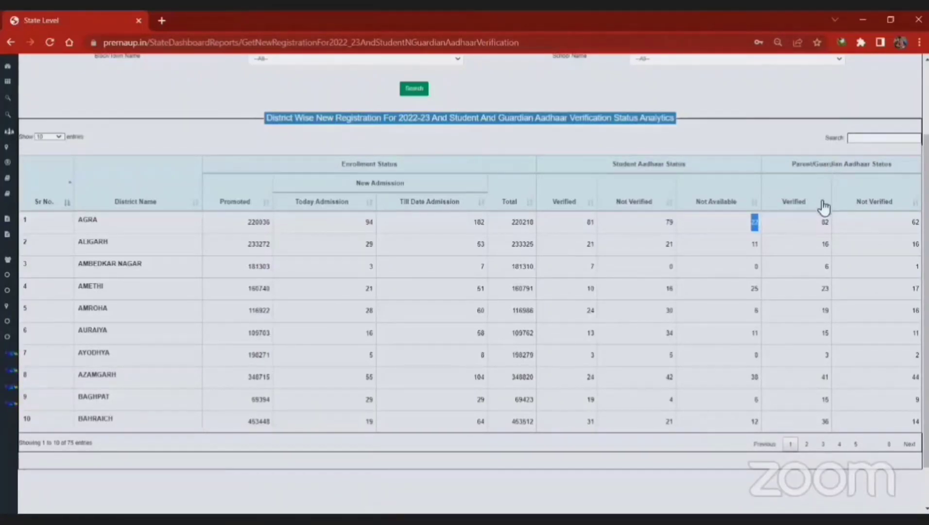
{"action": "left_click", "coordinate": [829, 224]}
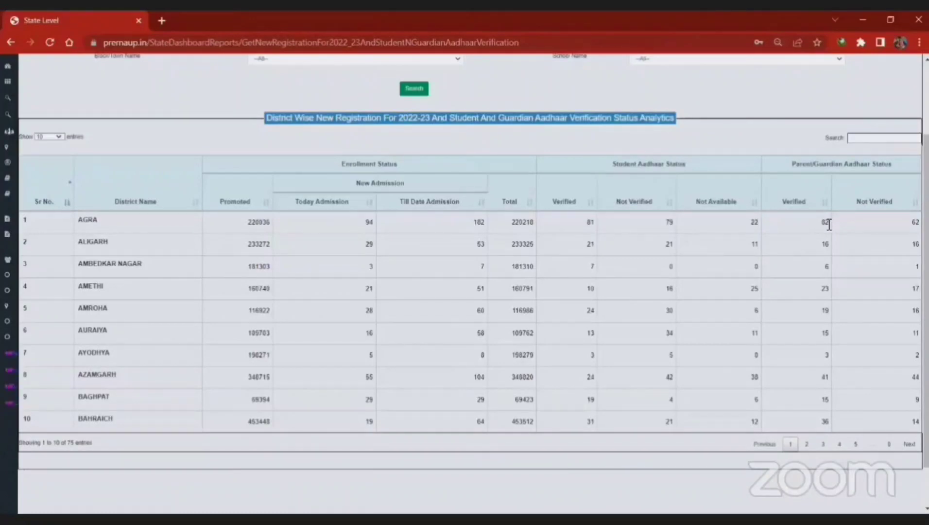
{"action": "left_click_drag", "start_coordinate": [828, 224], "coordinate": [821, 227]}
{"action": "left_click", "coordinate": [912, 226]}
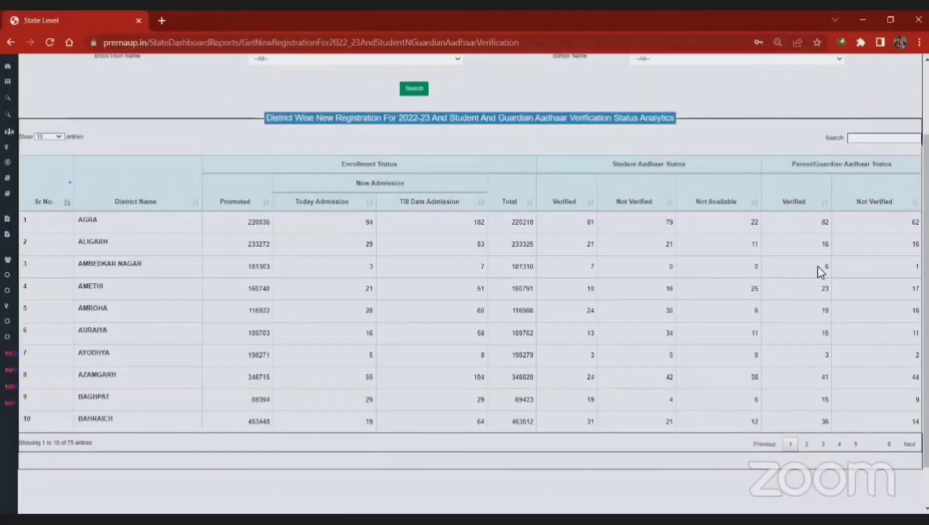
{"action": "scroll", "coordinate": [819, 269], "scroll_direction": "up", "scroll_amount": 2}
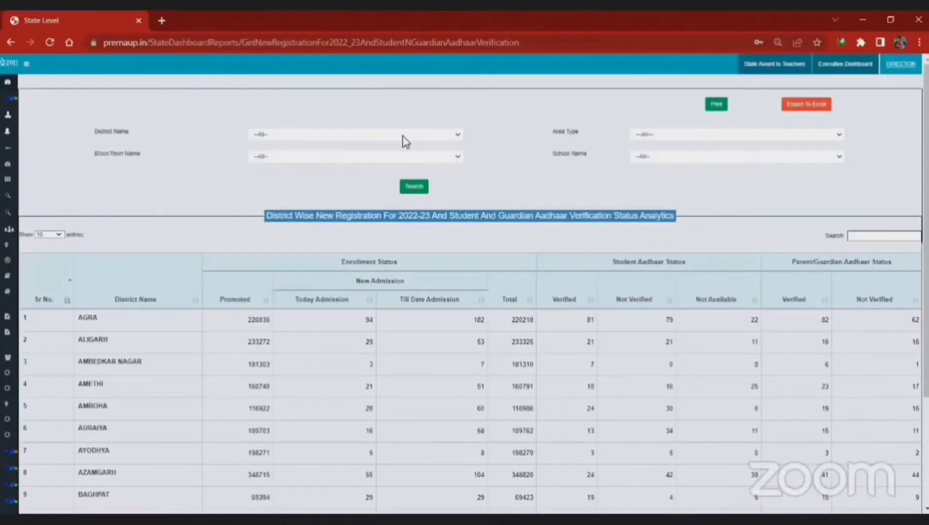
Step: Filter the report to district AGRA, area type Rural, block Achhnera, and run the search
{"action": "left_click", "coordinate": [403, 137]}
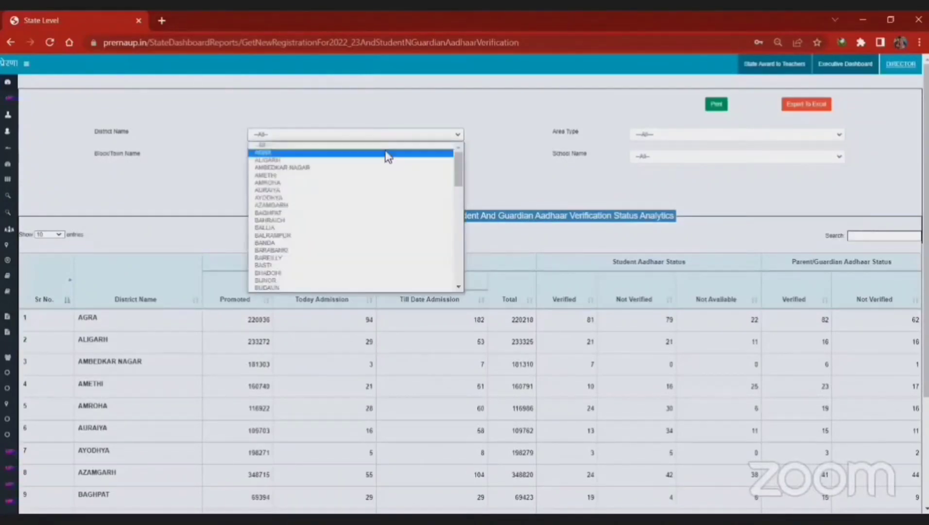
{"action": "left_click", "coordinate": [382, 155]}
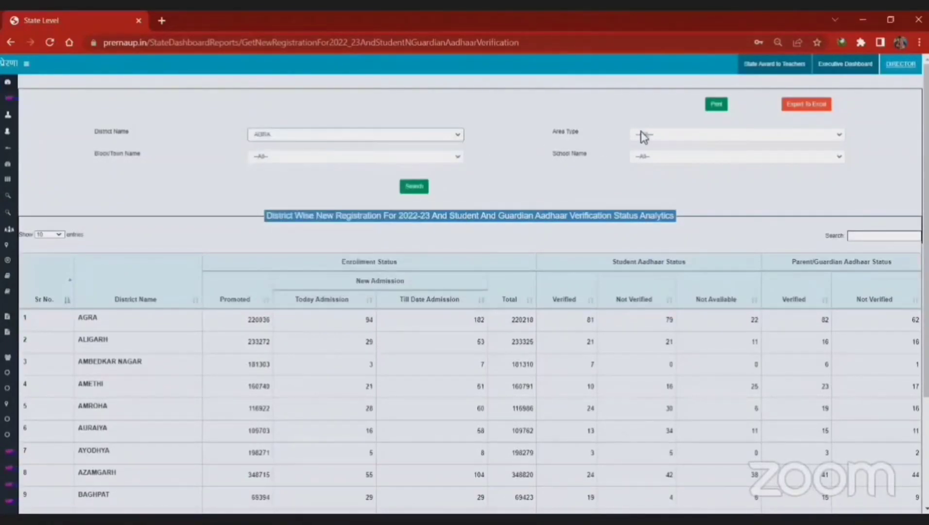
{"action": "left_click", "coordinate": [639, 134]}
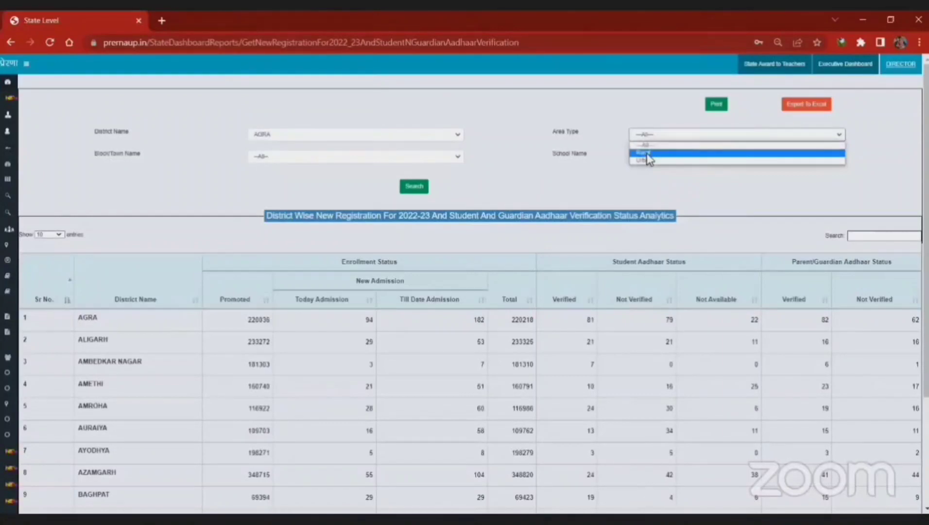
{"action": "left_click", "coordinate": [646, 154]}
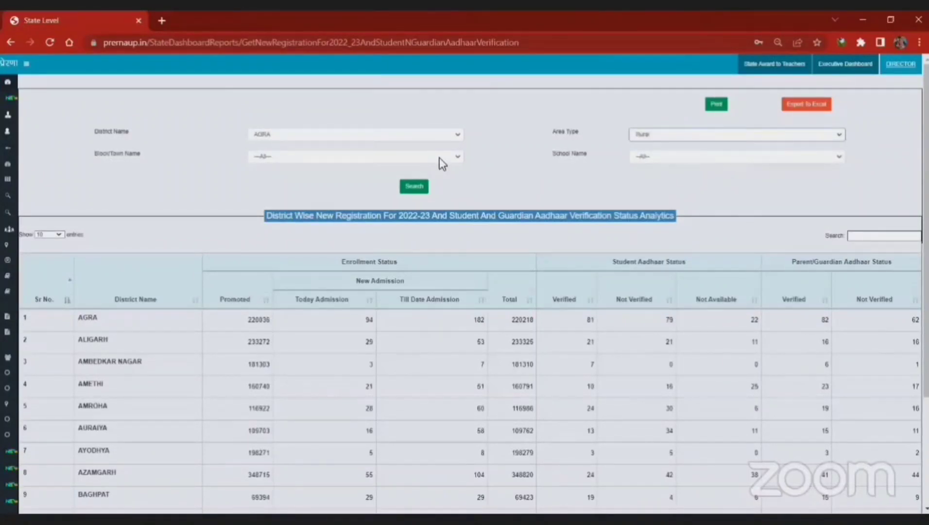
{"action": "left_click", "coordinate": [439, 158]}
{"action": "left_click", "coordinate": [394, 179]}
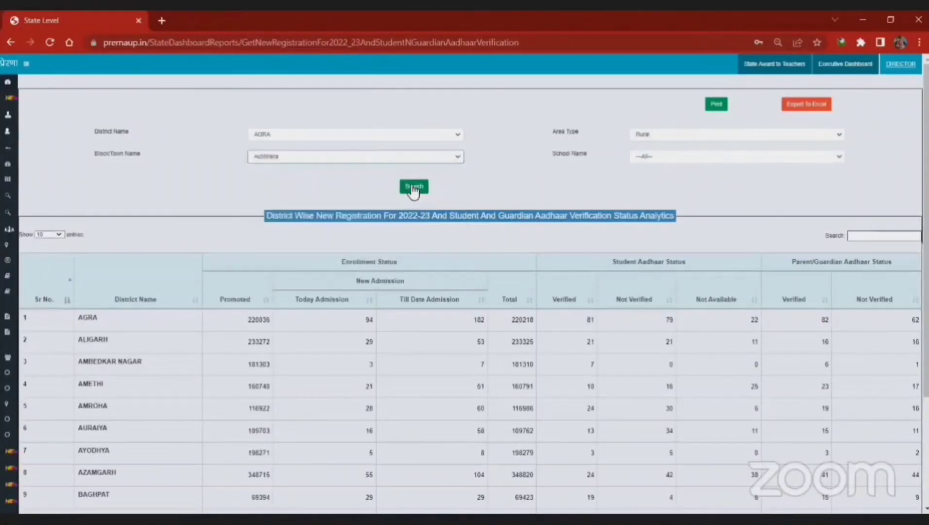
{"action": "left_click", "coordinate": [414, 191]}
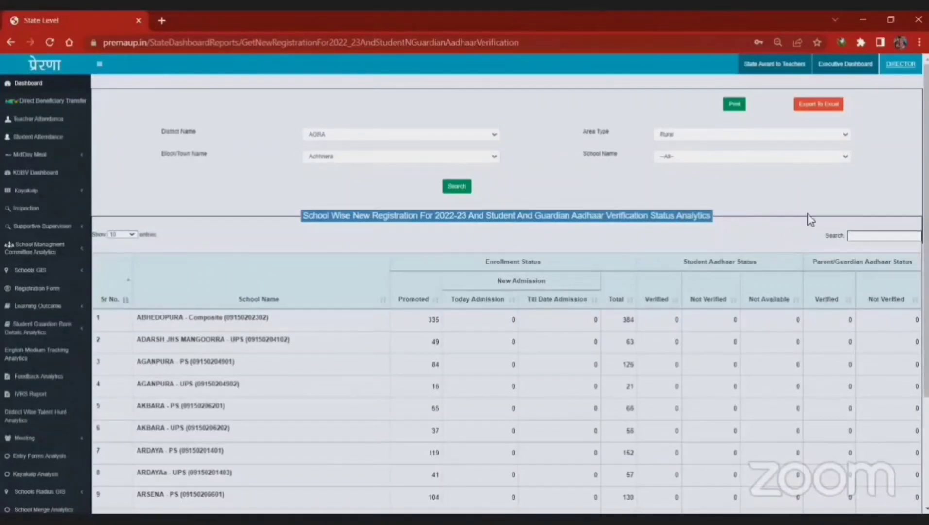
Step: Show 100 schools per page in the Achhnera report, with BASAIYA RAJPUR - PS at the top
{"action": "scroll", "coordinate": [925, 219], "scroll_direction": "down", "scroll_amount": 1}
{"action": "scroll", "coordinate": [508, 284], "scroll_direction": "down", "scroll_amount": 2}
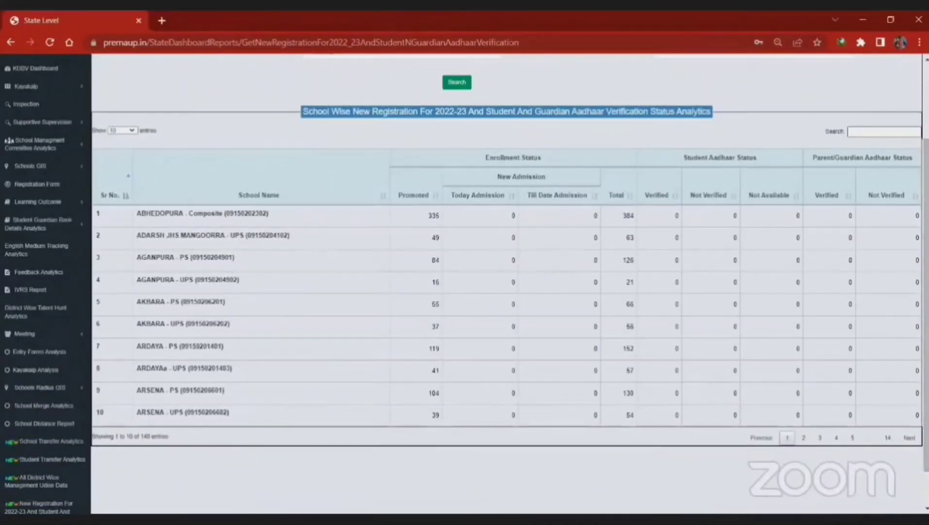
{"action": "scroll", "coordinate": [605, 260], "scroll_direction": "up", "scroll_amount": 1}
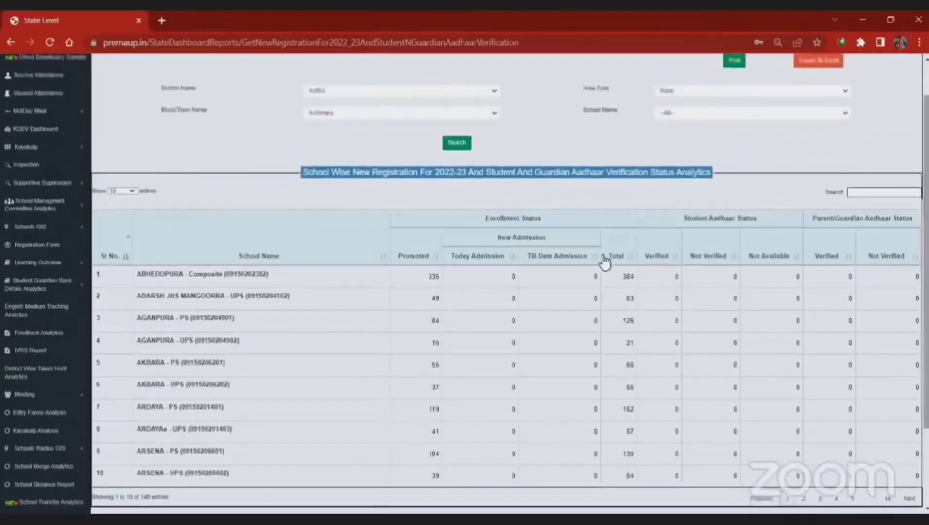
{"action": "left_click", "coordinate": [122, 191]}
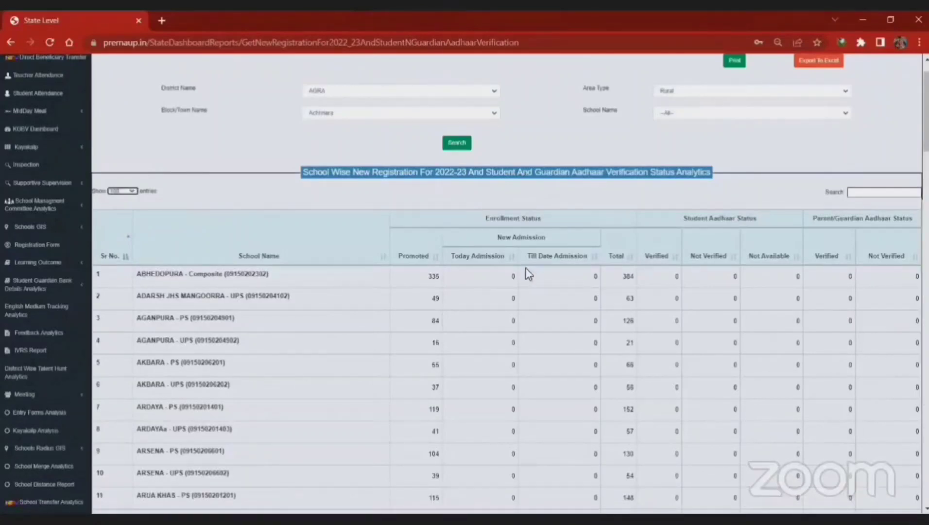
{"action": "left_click", "coordinate": [509, 261]}
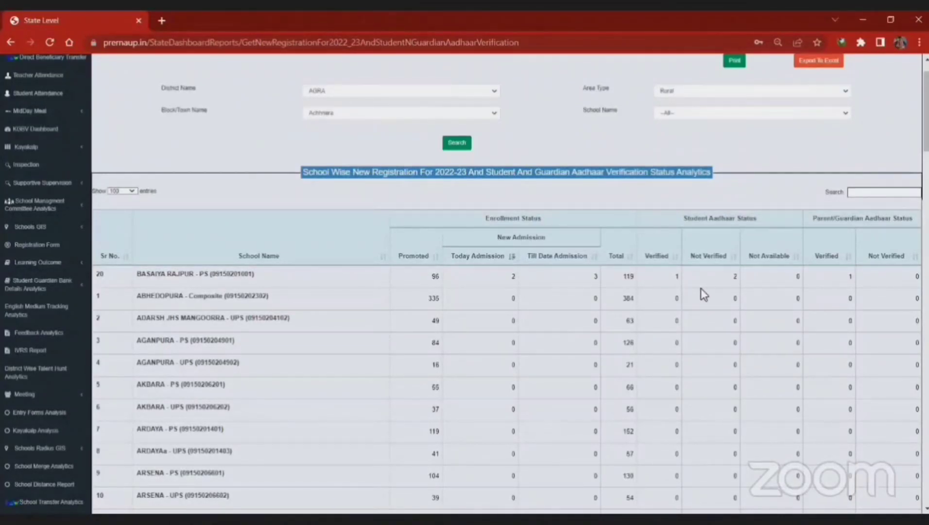
{"action": "scroll", "coordinate": [700, 288], "scroll_direction": "up", "scroll_amount": 1}
{"action": "scroll", "coordinate": [704, 294], "scroll_direction": "up", "scroll_amount": 1}
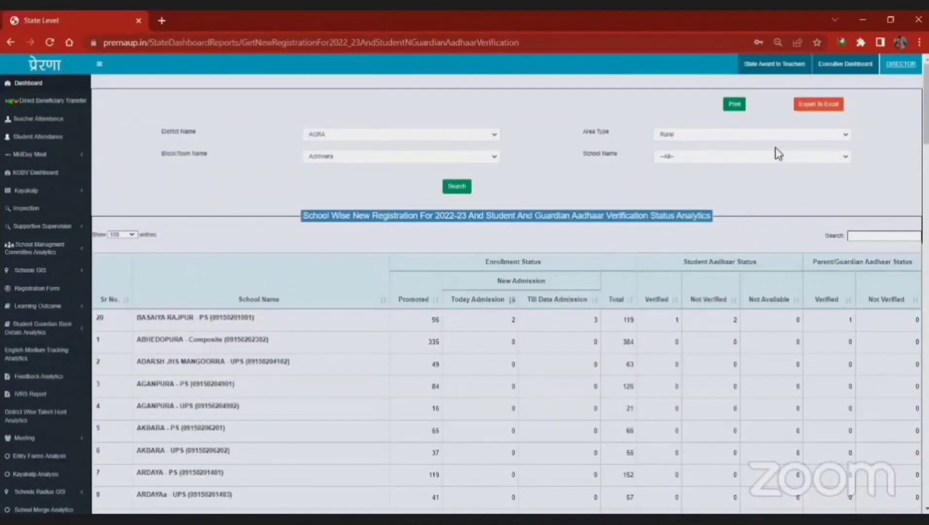
Step: Reset Area Type and Block/Town Name to All and rerun the Agra report
{"action": "left_click", "coordinate": [695, 135]}
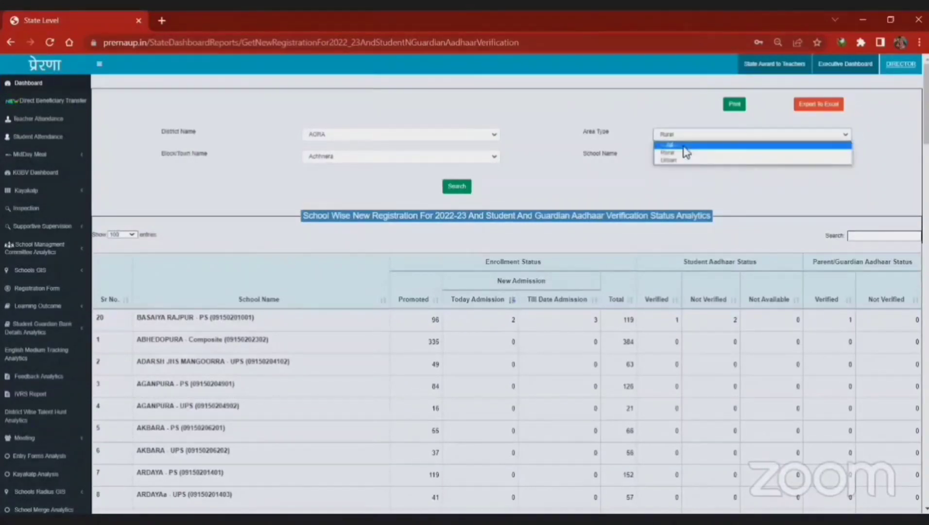
{"action": "left_click", "coordinate": [683, 146]}
{"action": "left_click", "coordinate": [378, 160]}
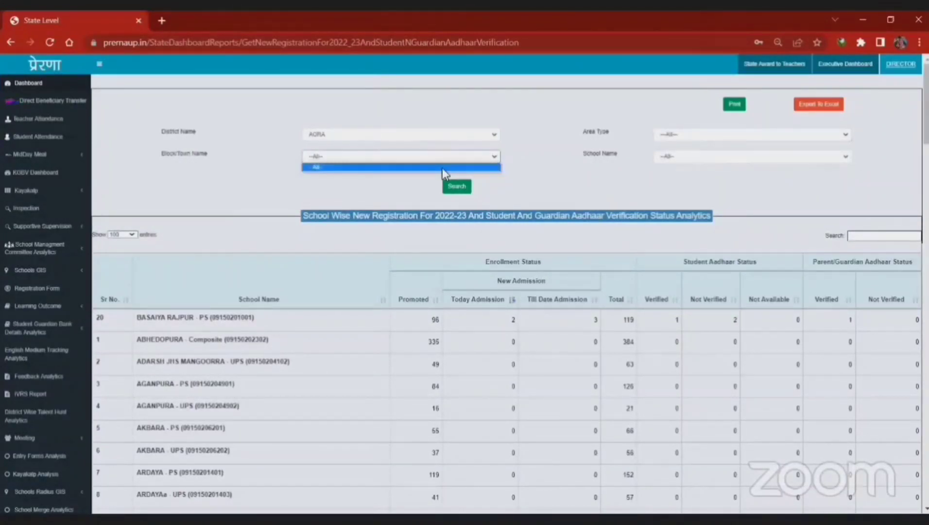
{"action": "left_click", "coordinate": [442, 167]}
{"action": "left_click", "coordinate": [458, 188]}
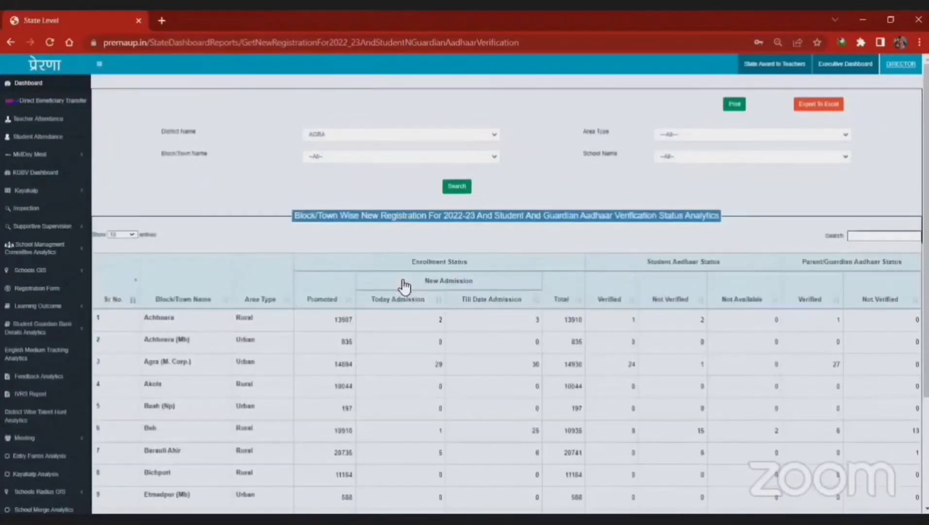
Step: Sort the blocks by Till Date Admission descending, putting Saiyan (38) first
{"action": "scroll", "coordinate": [404, 287], "scroll_direction": "down", "scroll_amount": 3}
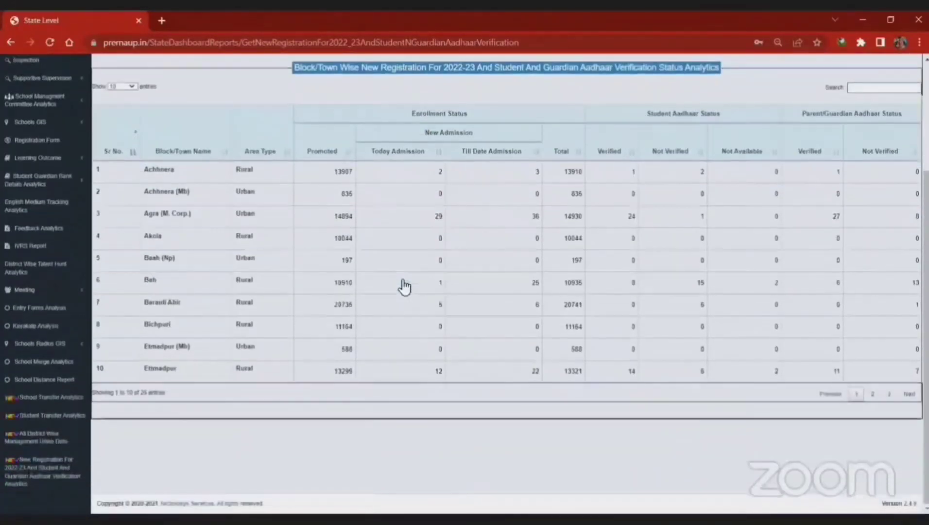
{"action": "scroll", "coordinate": [403, 287], "scroll_direction": "up", "scroll_amount": 1}
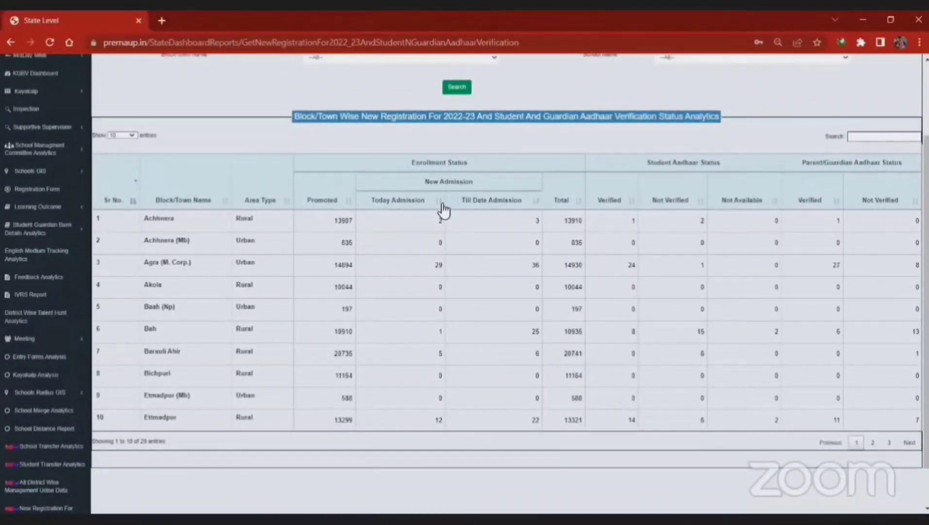
{"action": "left_click", "coordinate": [539, 203]}
{"action": "left_click", "coordinate": [539, 203]}
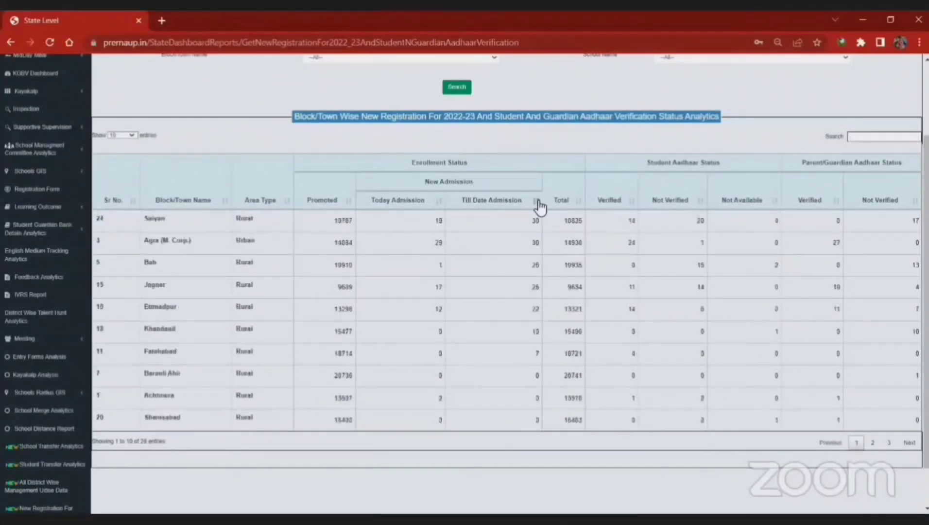
{"action": "left_click", "coordinate": [538, 203]}
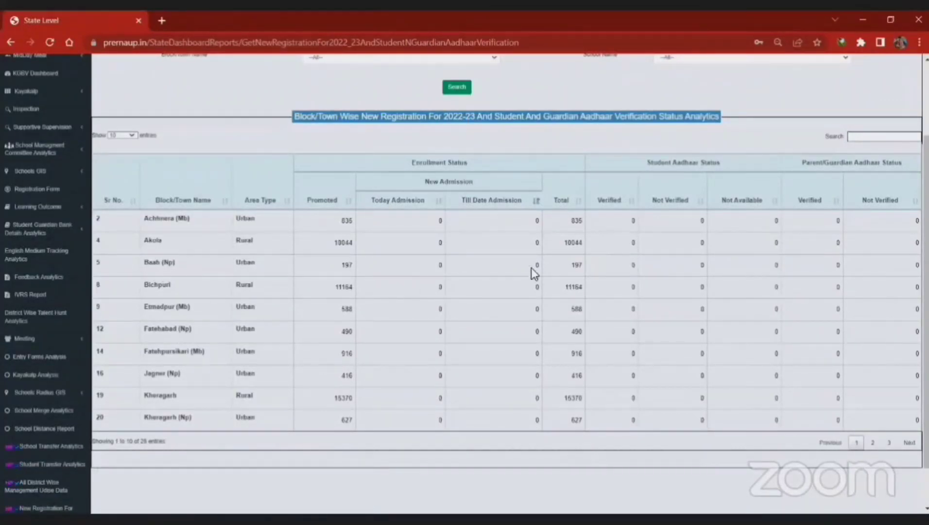
{"action": "left_click", "coordinate": [535, 200]}
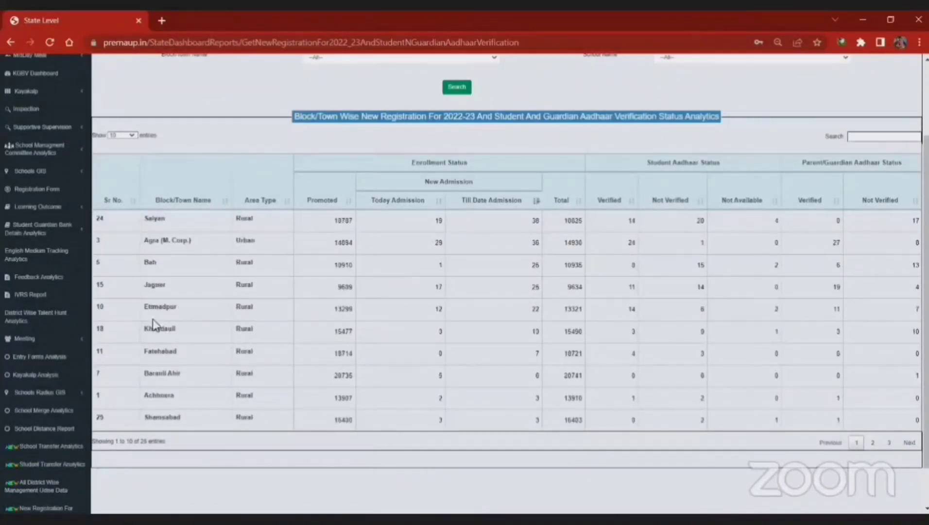
{"action": "scroll", "coordinate": [487, 259], "scroll_direction": "up", "scroll_amount": 2}
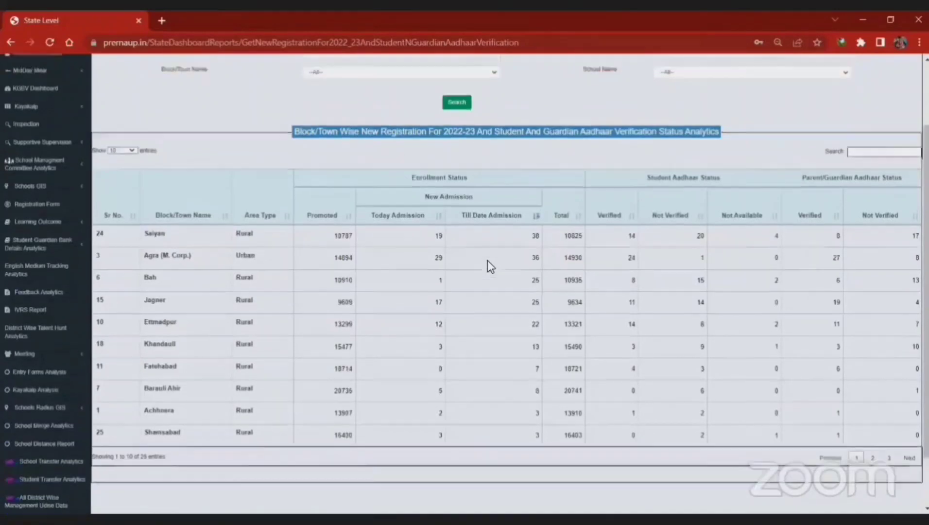